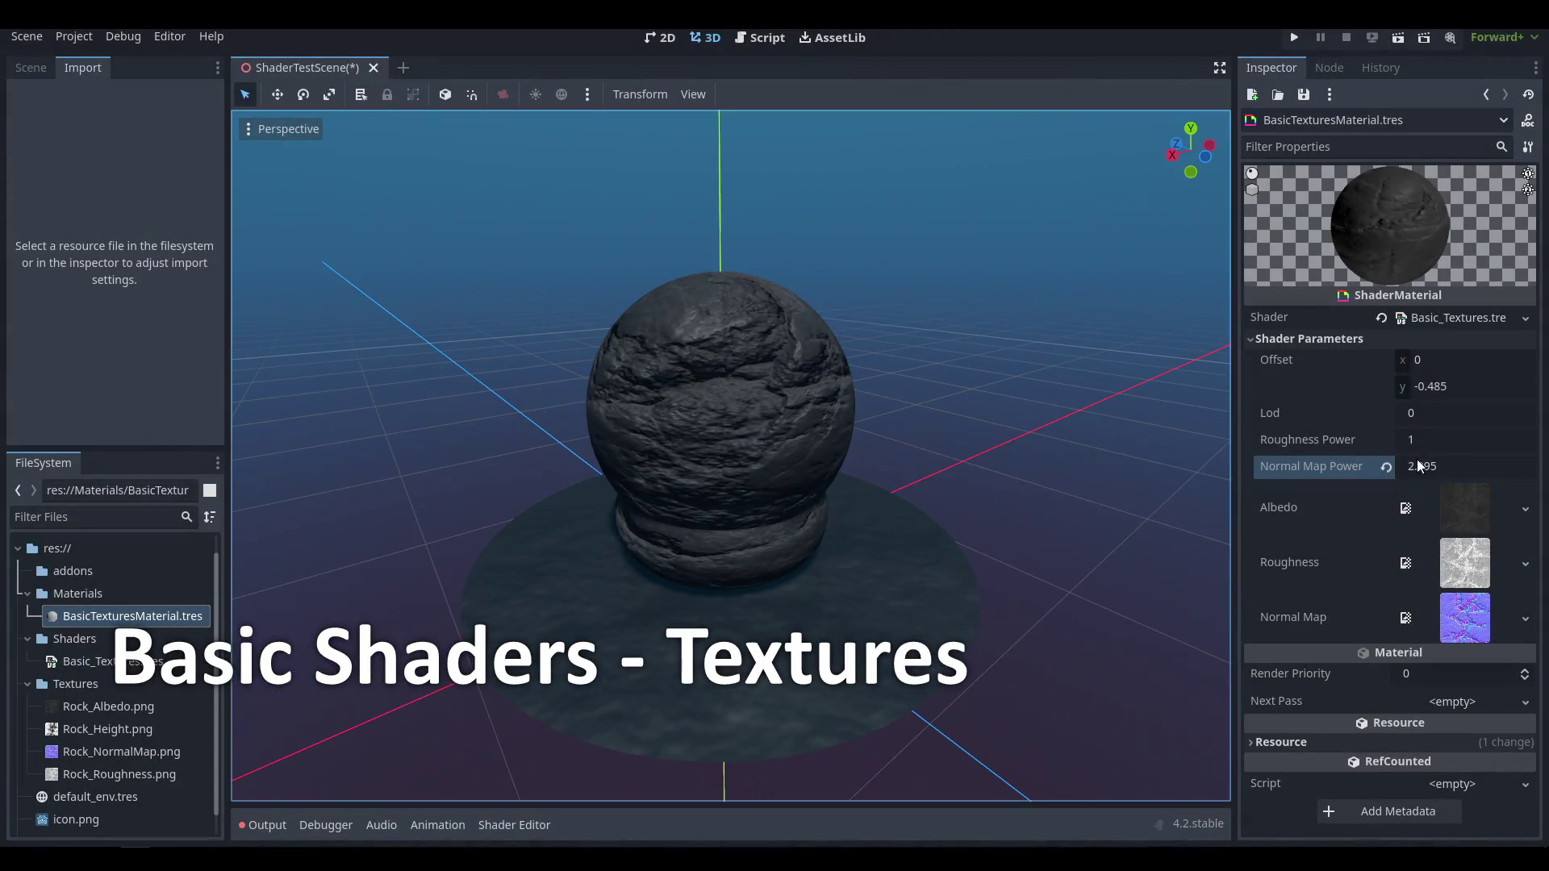
Set the rock material's Normal Map Power to 1, Roughness Power to 1 and Lod to 0.
{"action": "mouse_move", "coordinate": [1420, 466]}
{"action": "left_mouse_down"}
{"action": "mouse_move", "coordinate": [1403, 467]}
{"action": "mouse_move", "coordinate": [1440, 452]}
{"action": "left_mouse_up"}
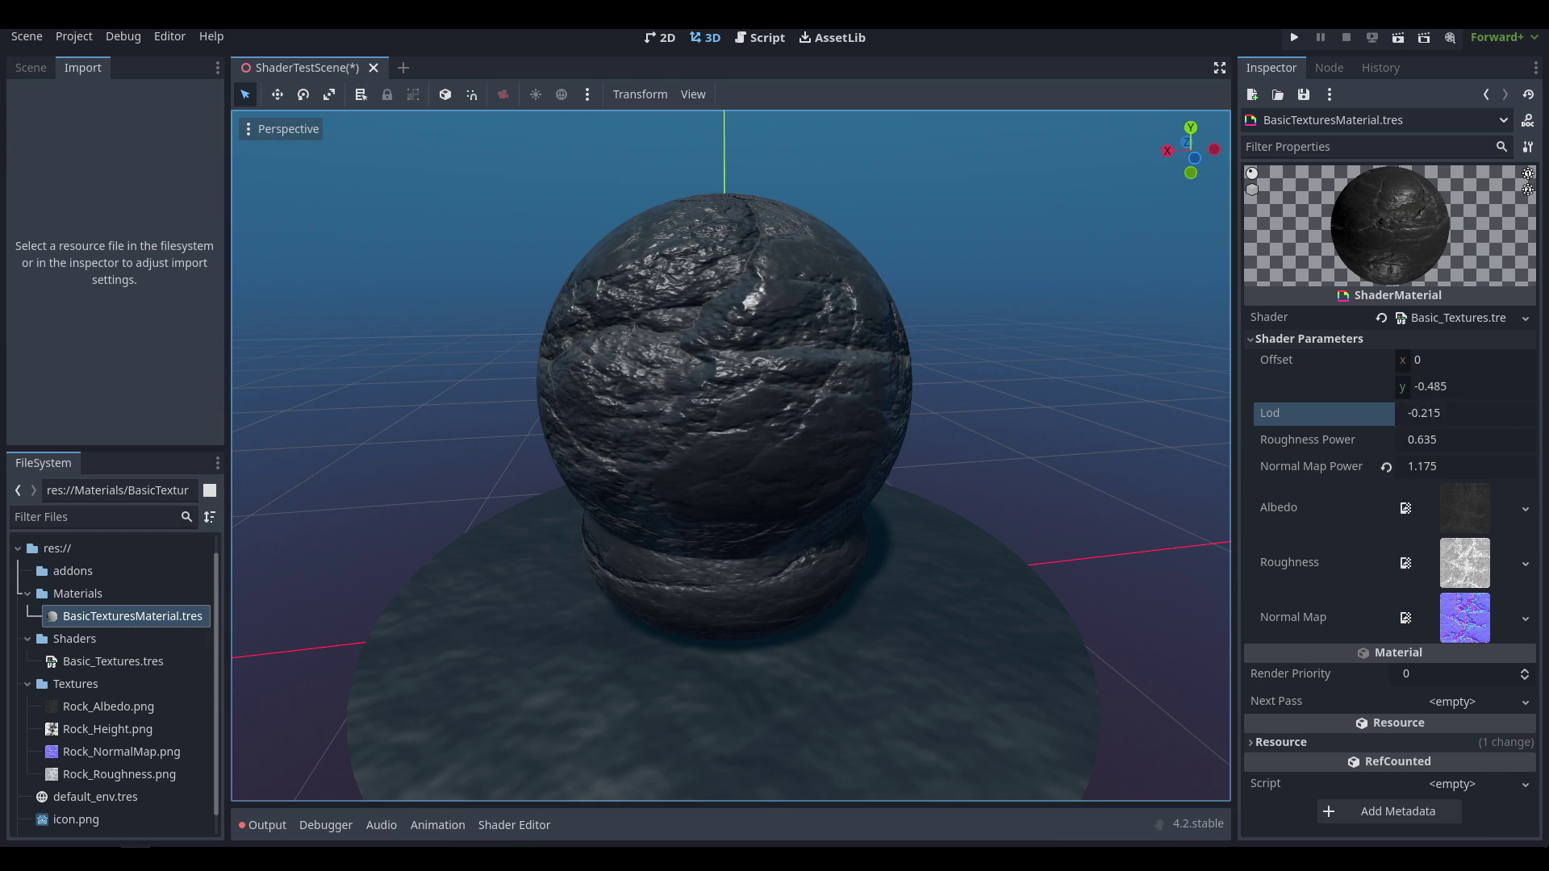
{"action": "left_click", "coordinate": [1484, 414]}
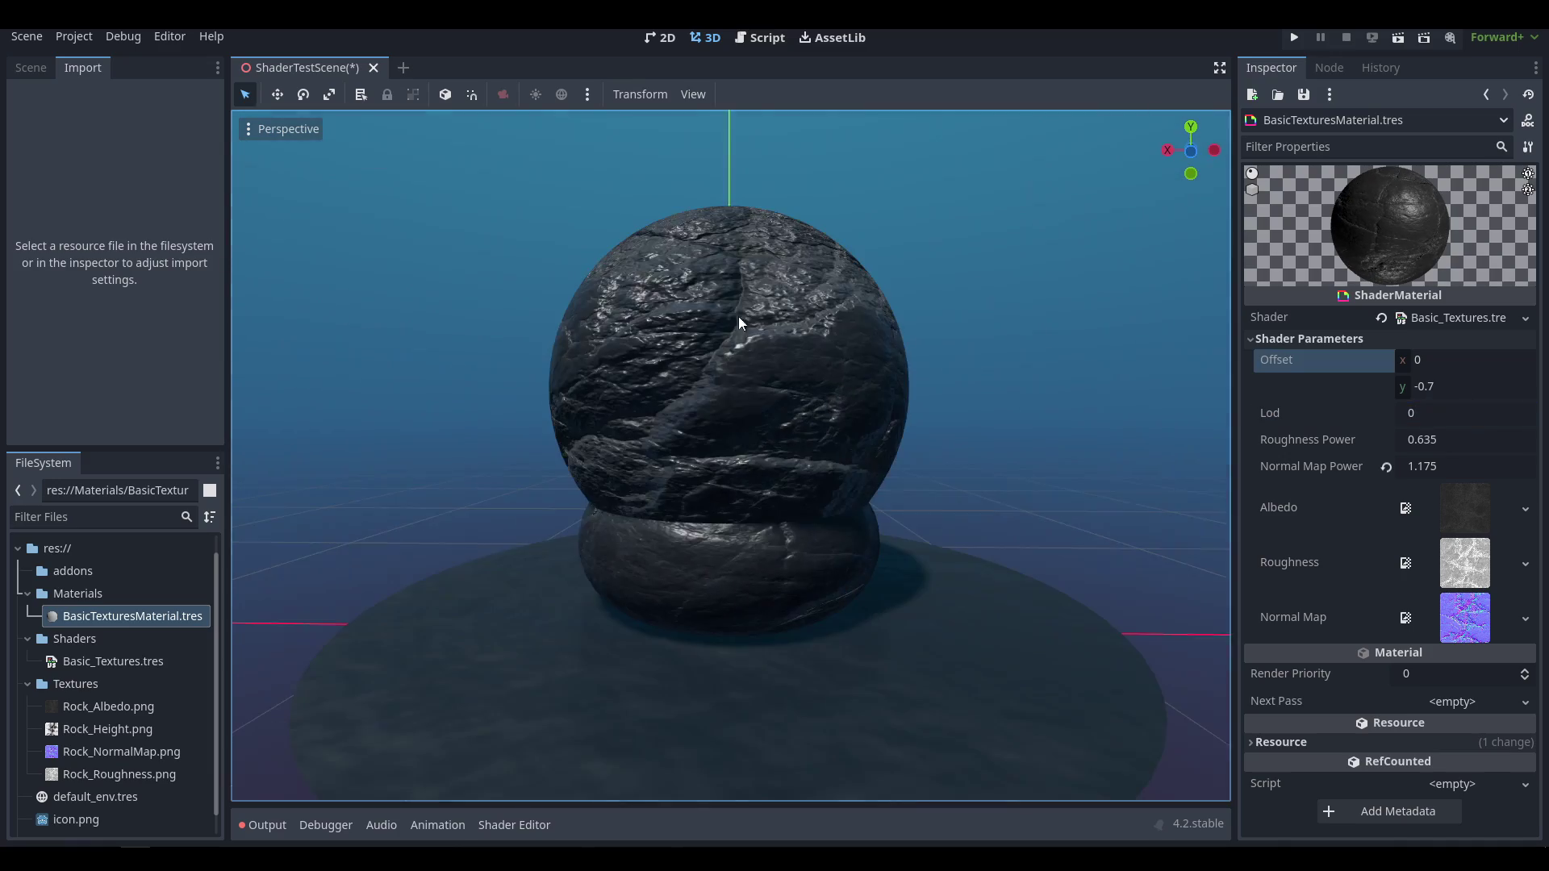
{"action": "left_click", "coordinate": [1464, 466]}
{"action": "type", "text": "1"}
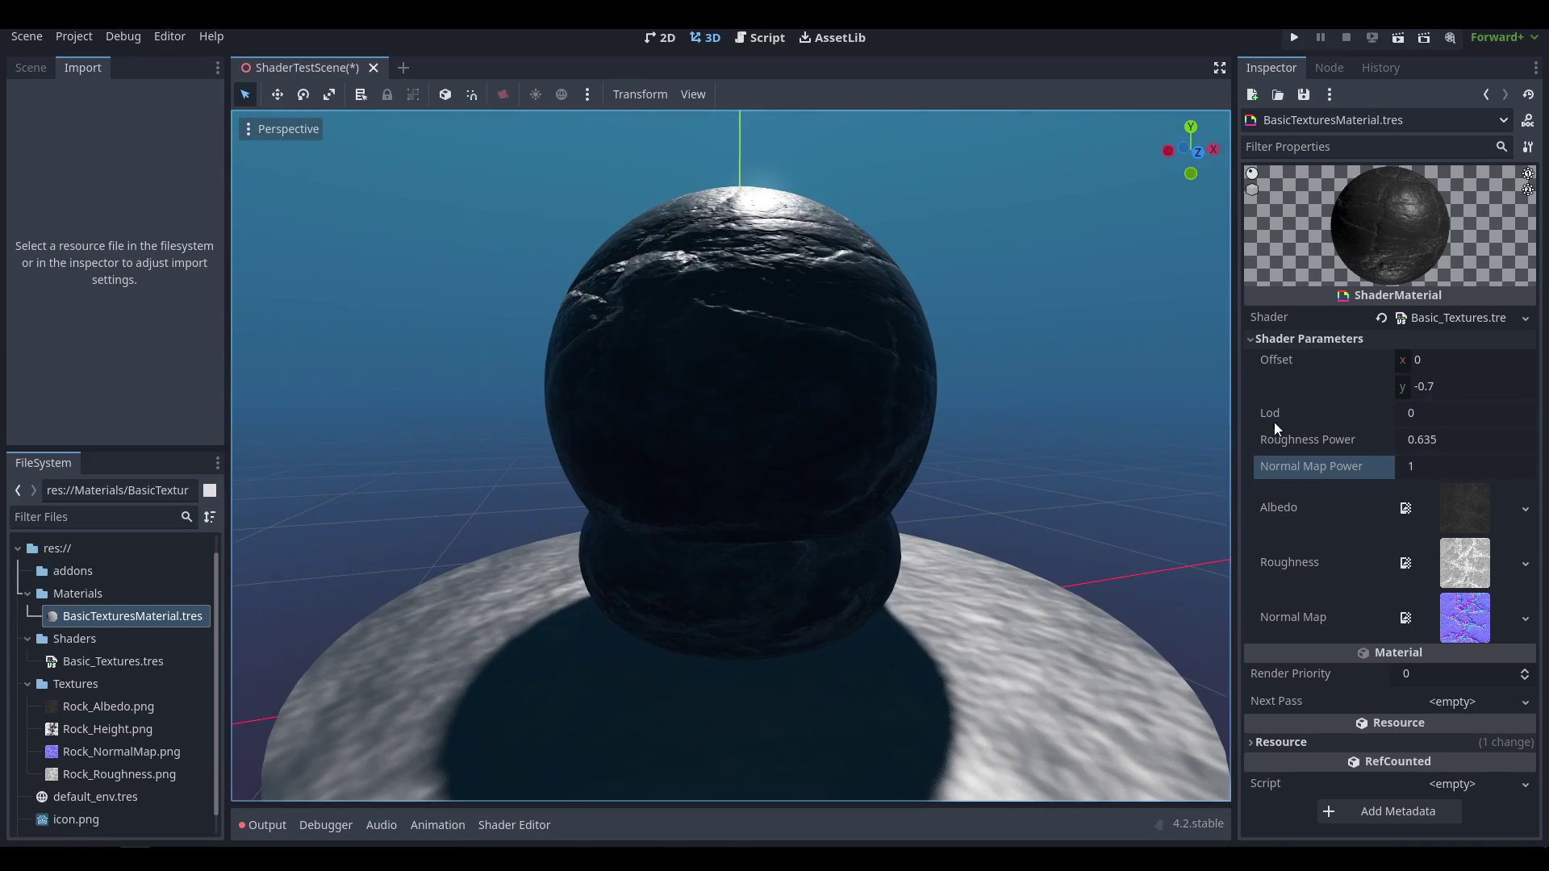
{"action": "left_click", "coordinate": [1464, 439]}
{"action": "type", "text": "1"}
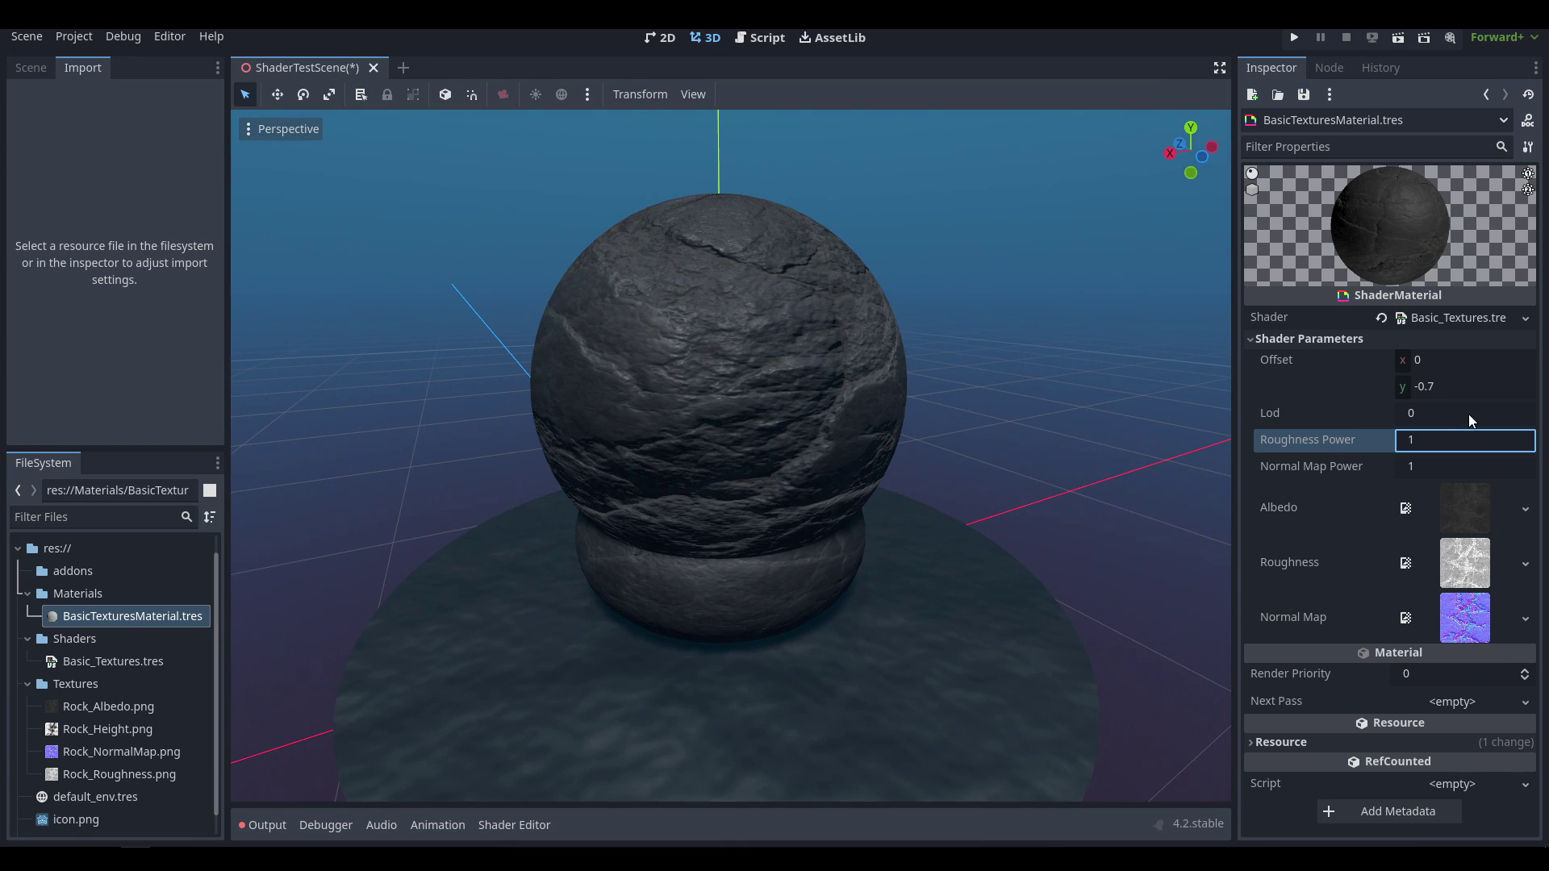
{"action": "mouse_move", "coordinate": [1475, 416]}
{"action": "left_mouse_down"}
{"action": "mouse_move", "coordinate": [1524, 415]}
{"action": "mouse_move", "coordinate": [1488, 416]}
{"action": "left_mouse_up"}
{"action": "left_click", "coordinate": [1477, 414]}
{"action": "type", "text": "0"}
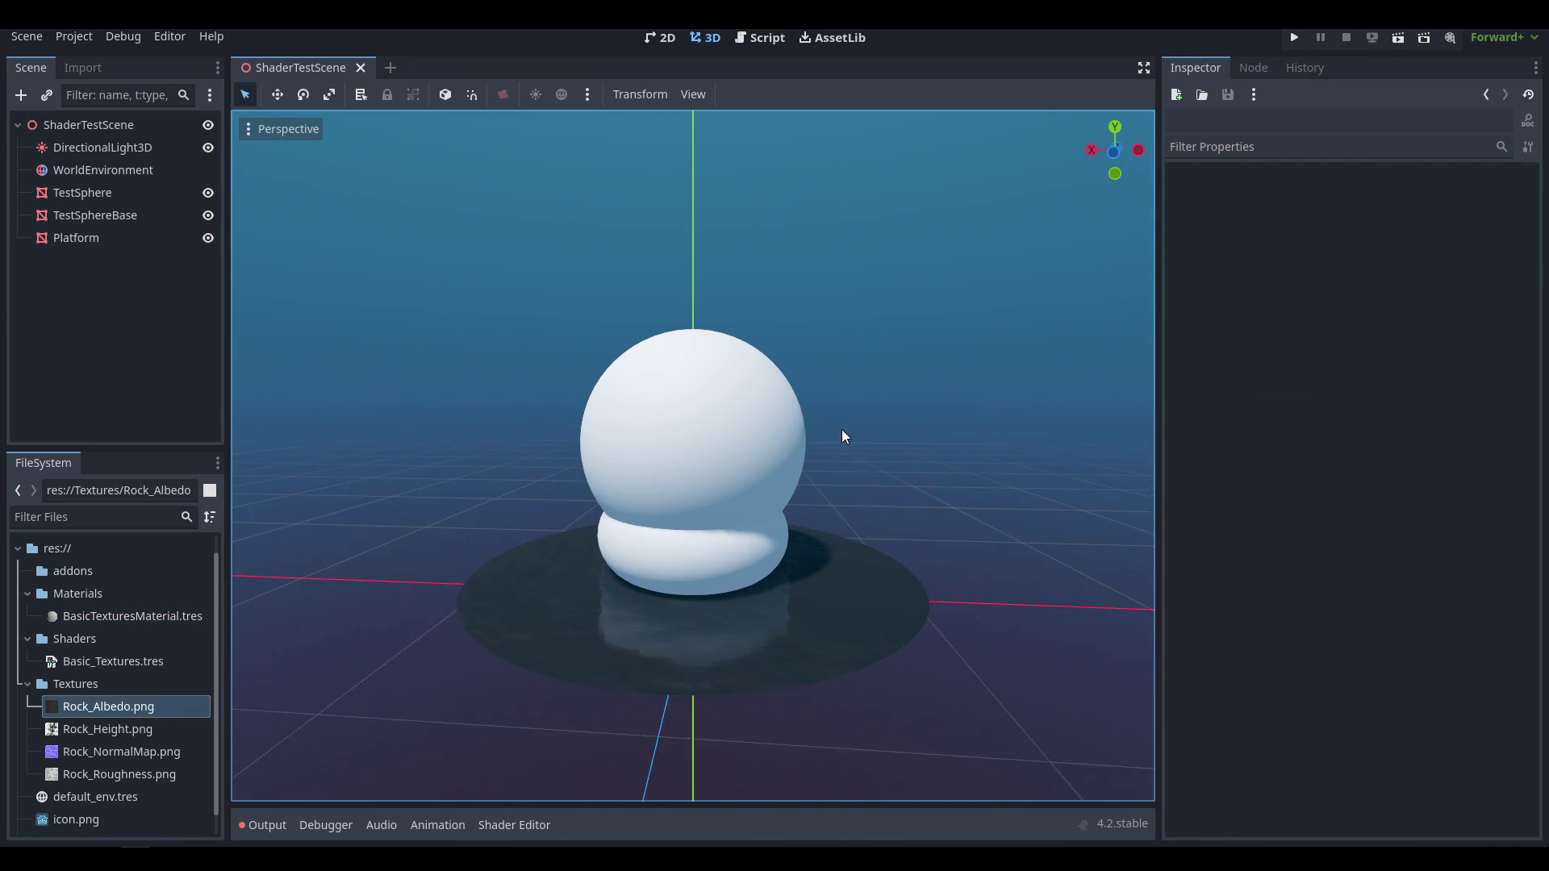
Assign the Basic_Textures.tres shader to TestSphere's override material and open that shader for node editing.
{"action": "middle_click_drag", "start_coordinate": [840, 429], "coordinate": [699, 479]}
{"action": "scroll", "coordinate": [789, 429], "scroll_direction": "down", "scroll_amount": 8}
{"action": "scroll", "coordinate": [661, 475], "scroll_direction": "up", "scroll_amount": 10}
{"action": "left_click", "coordinate": [162, 192]}
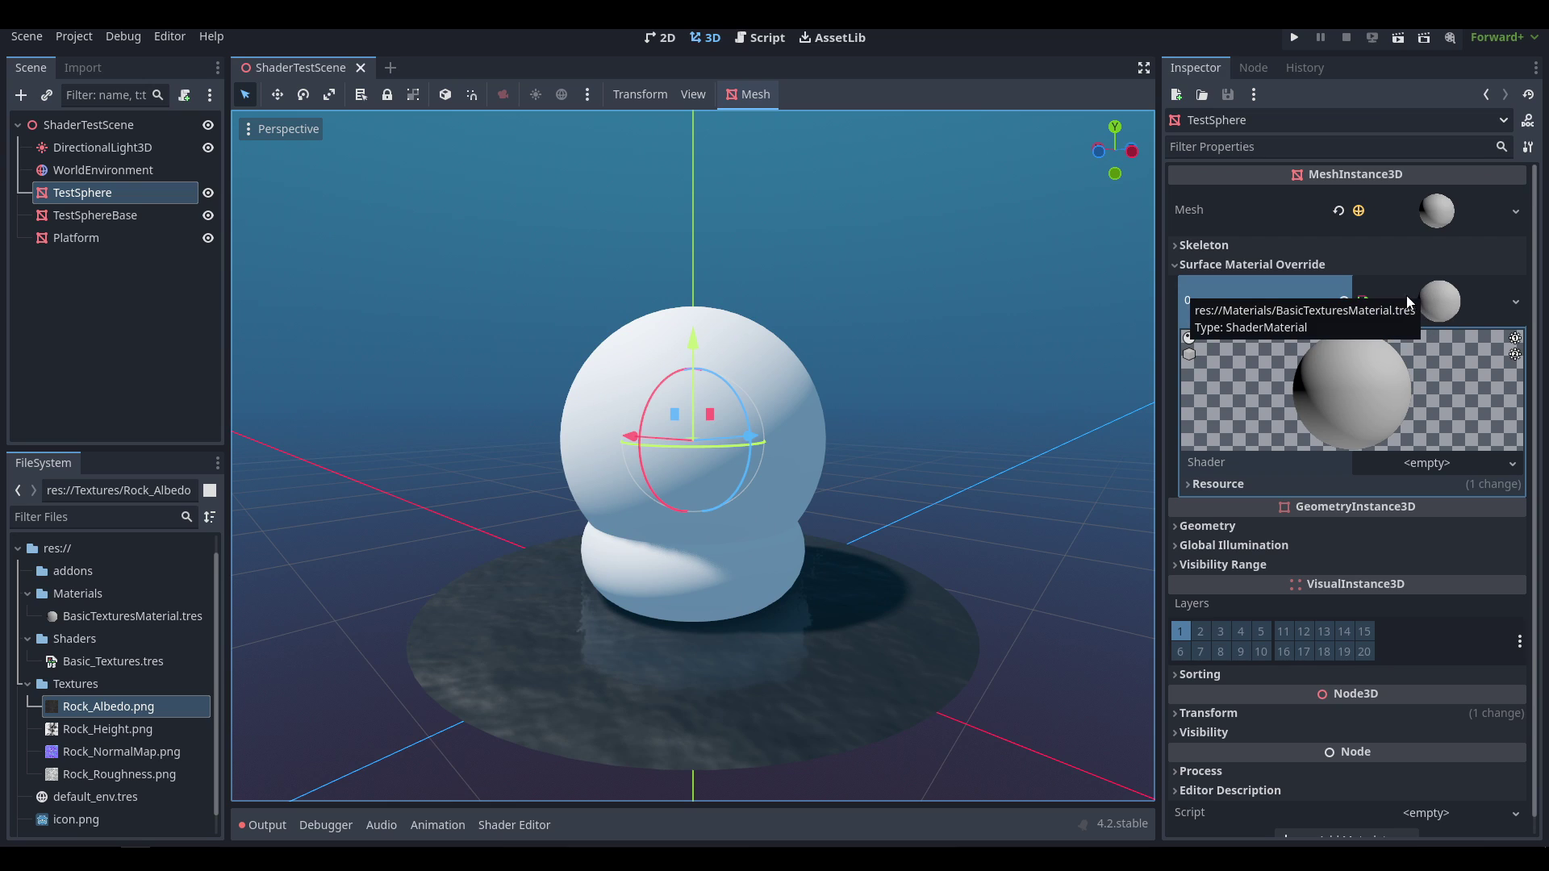
{"action": "left_click", "coordinate": [1517, 304]}
{"action": "key", "text": "Escape"}
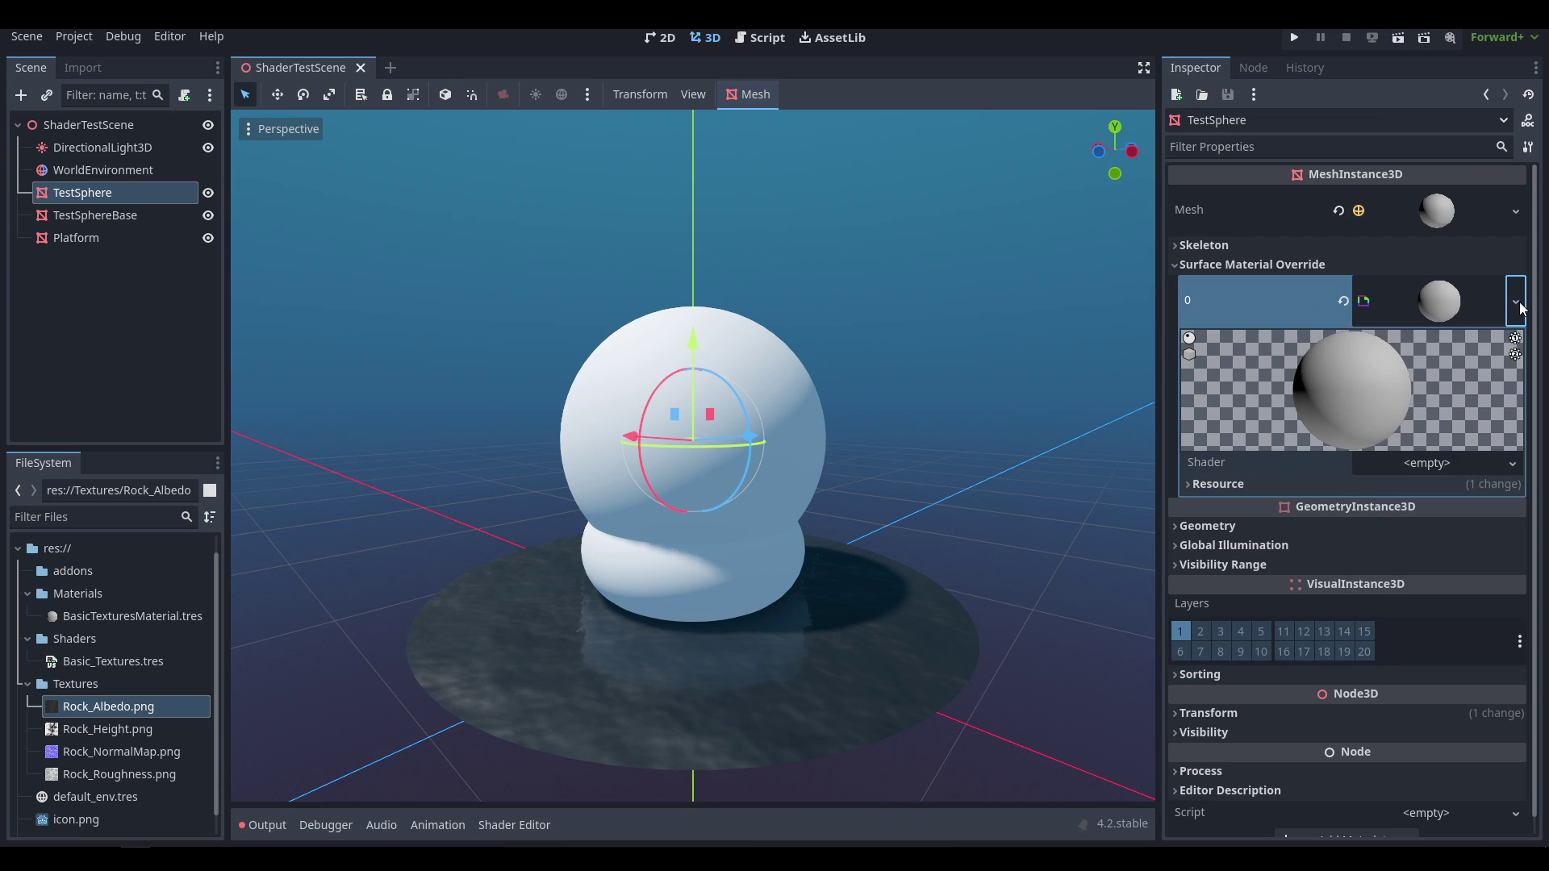
{"action": "left_click_drag", "start_coordinate": [91, 658], "coordinate": [1426, 464]}
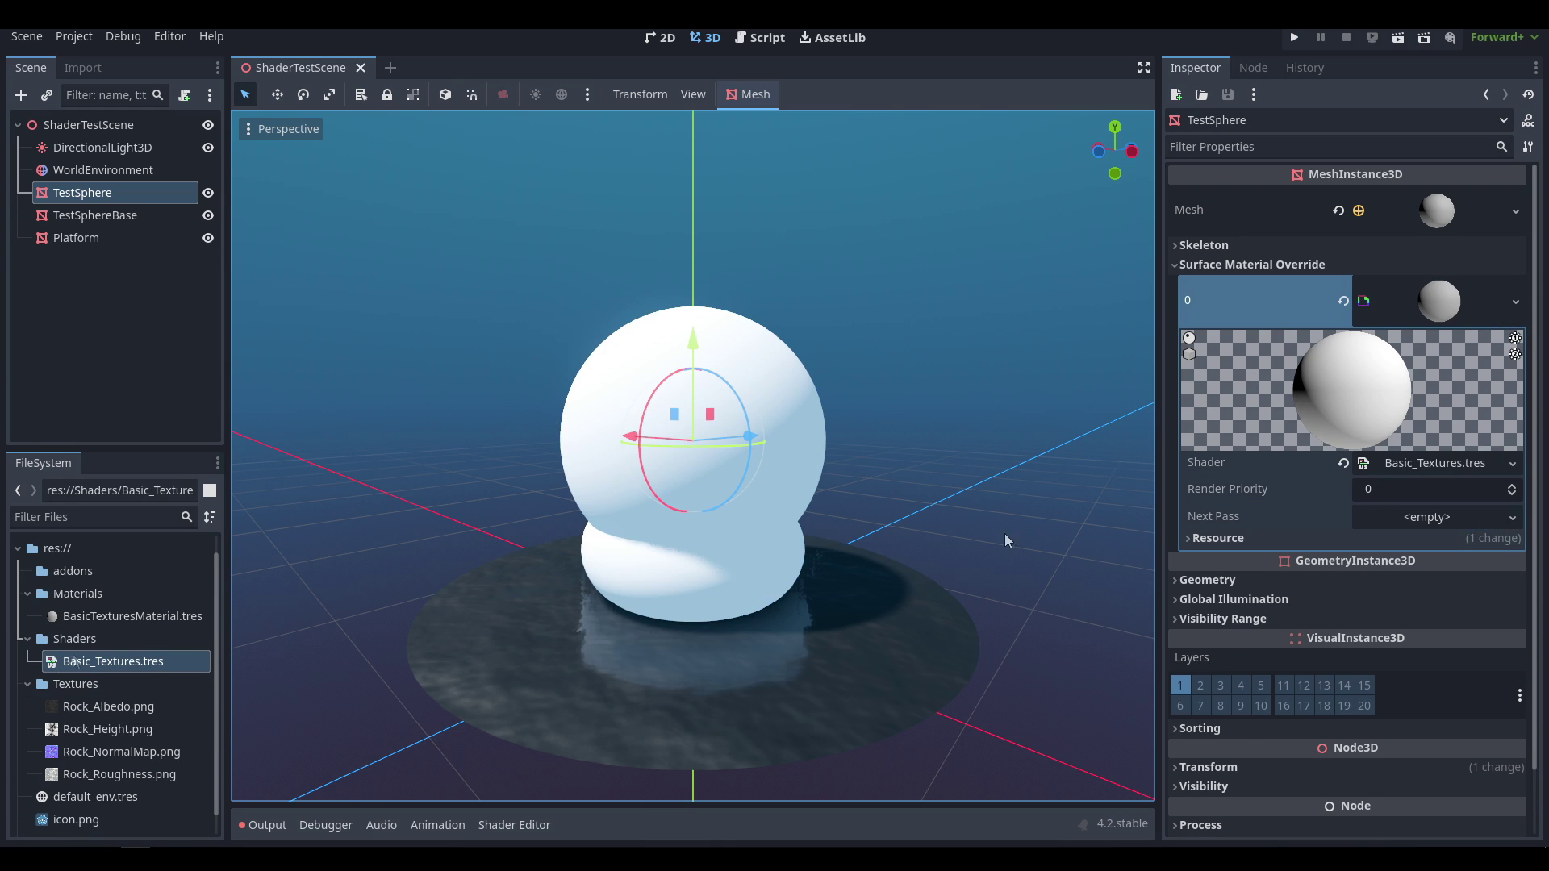
{"action": "double_click", "coordinate": [137, 660]}
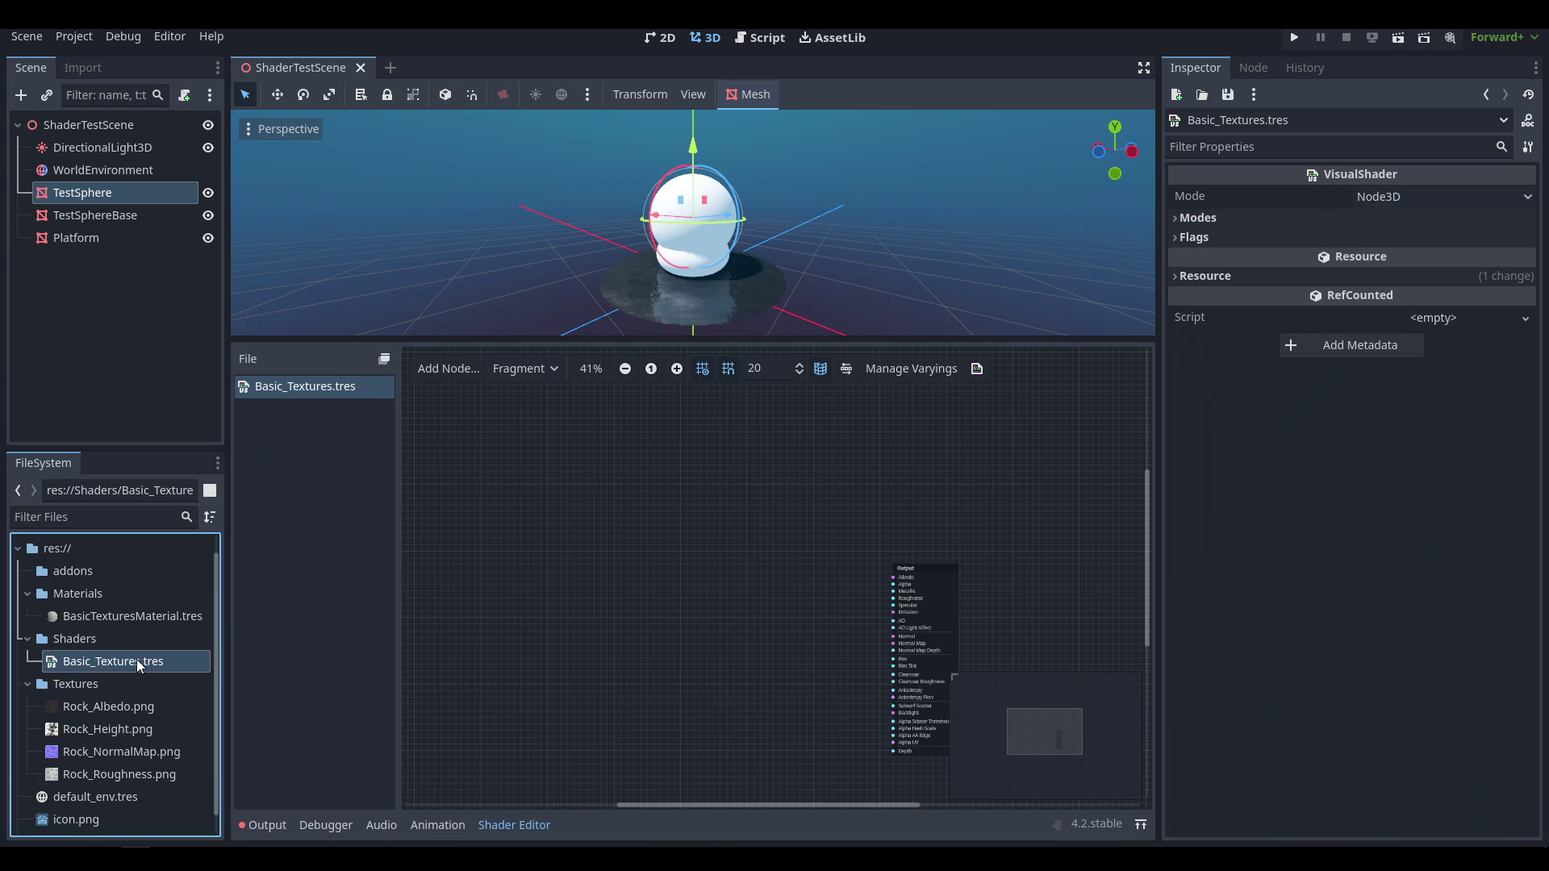
{"action": "right_click", "coordinate": [79, 638]}
{"action": "mouse_move", "coordinate": [177, 552]}
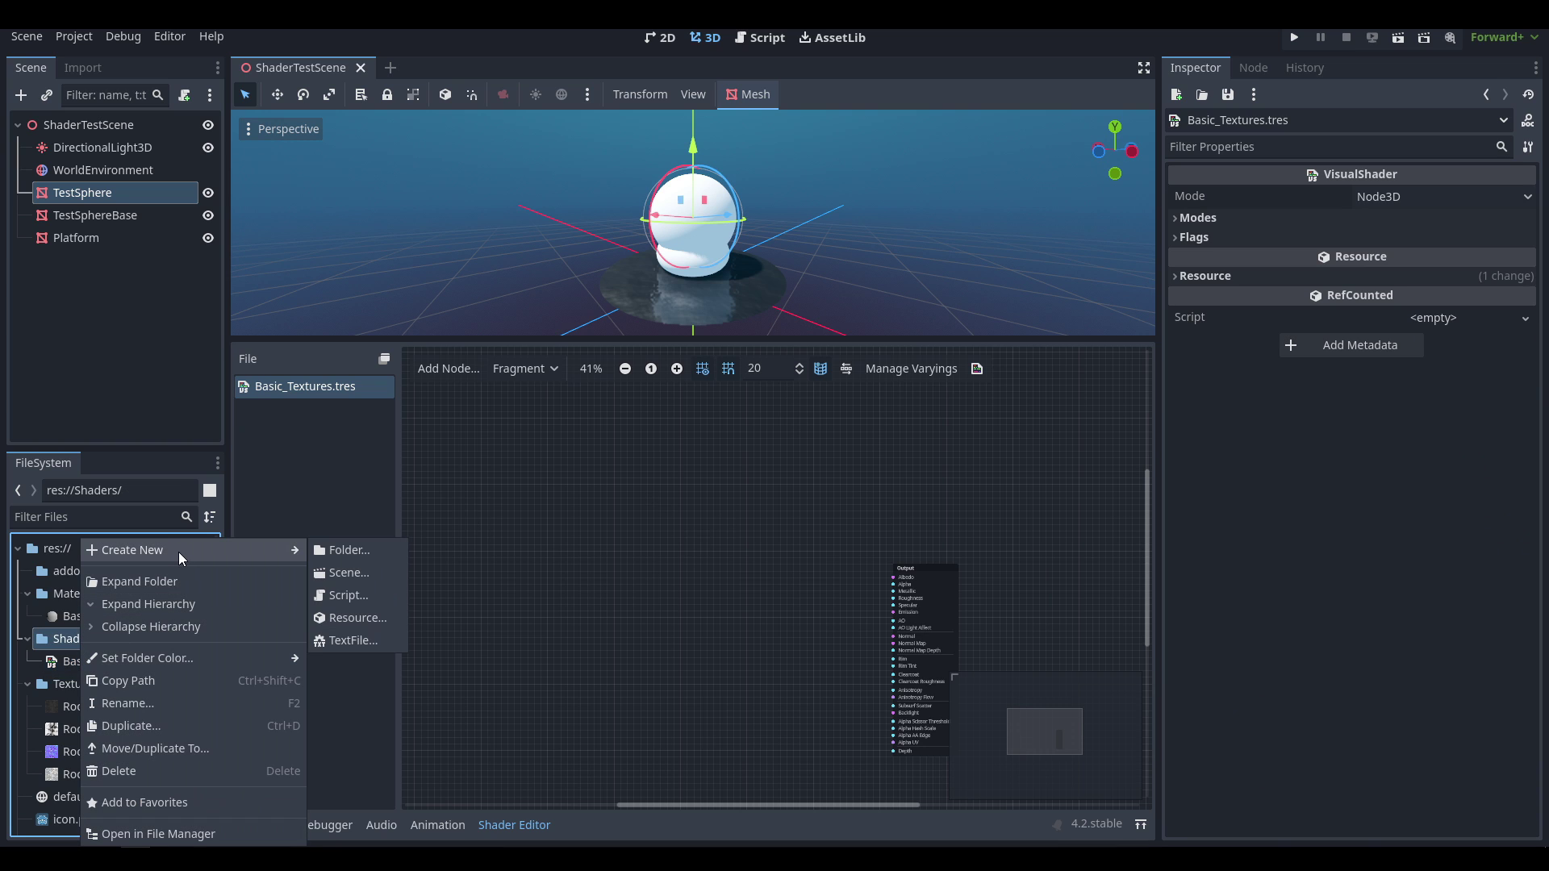
{"action": "left_click", "coordinate": [345, 616]}
{"action": "type", "text": "visualsh"}
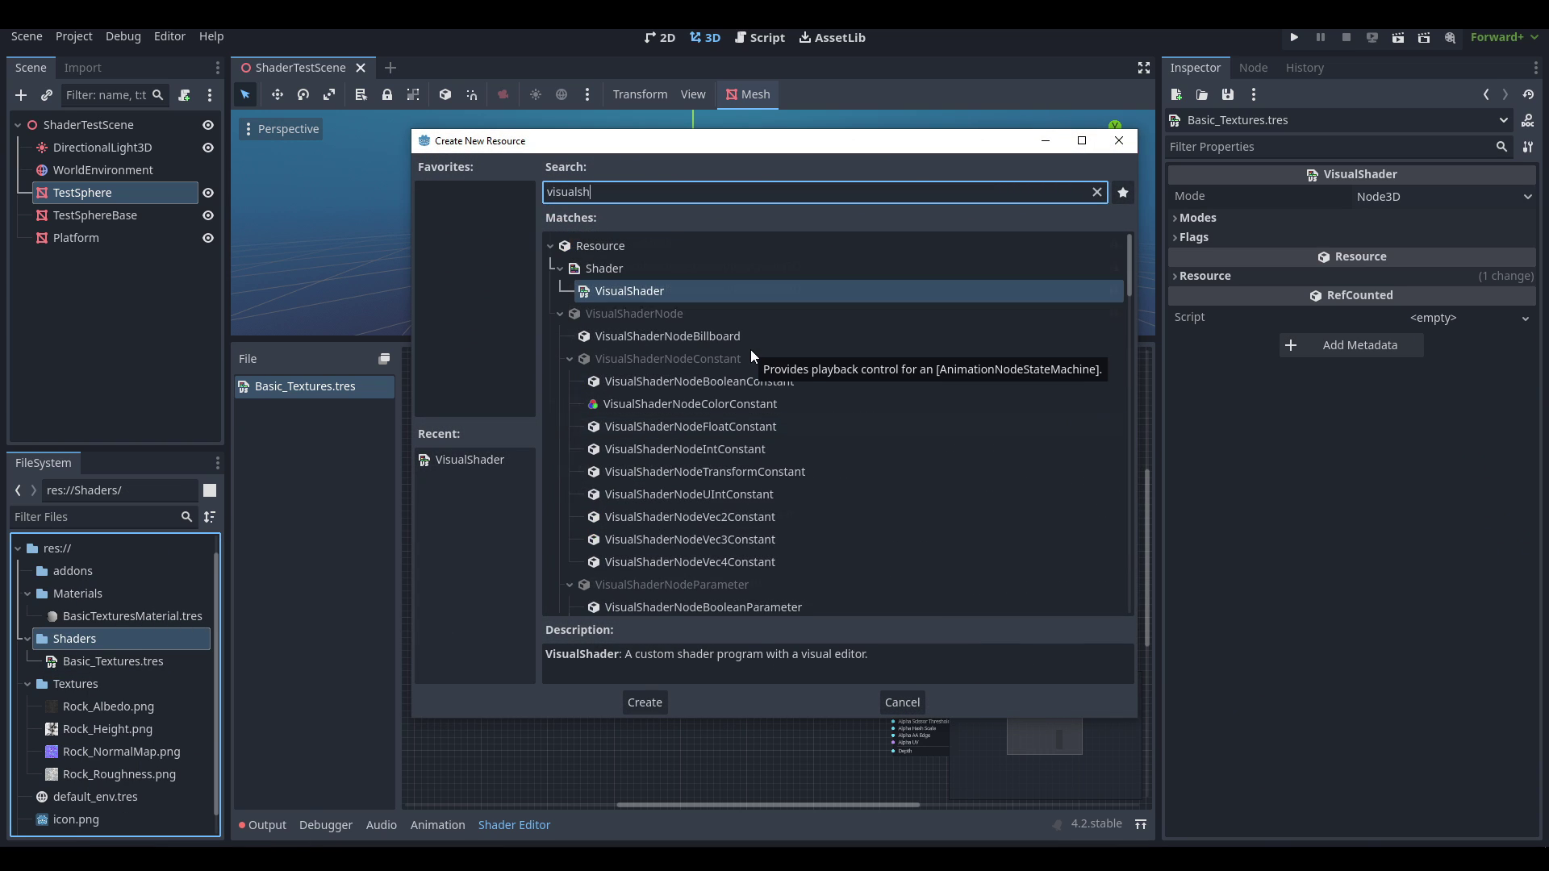
{"action": "left_click", "coordinate": [901, 702]}
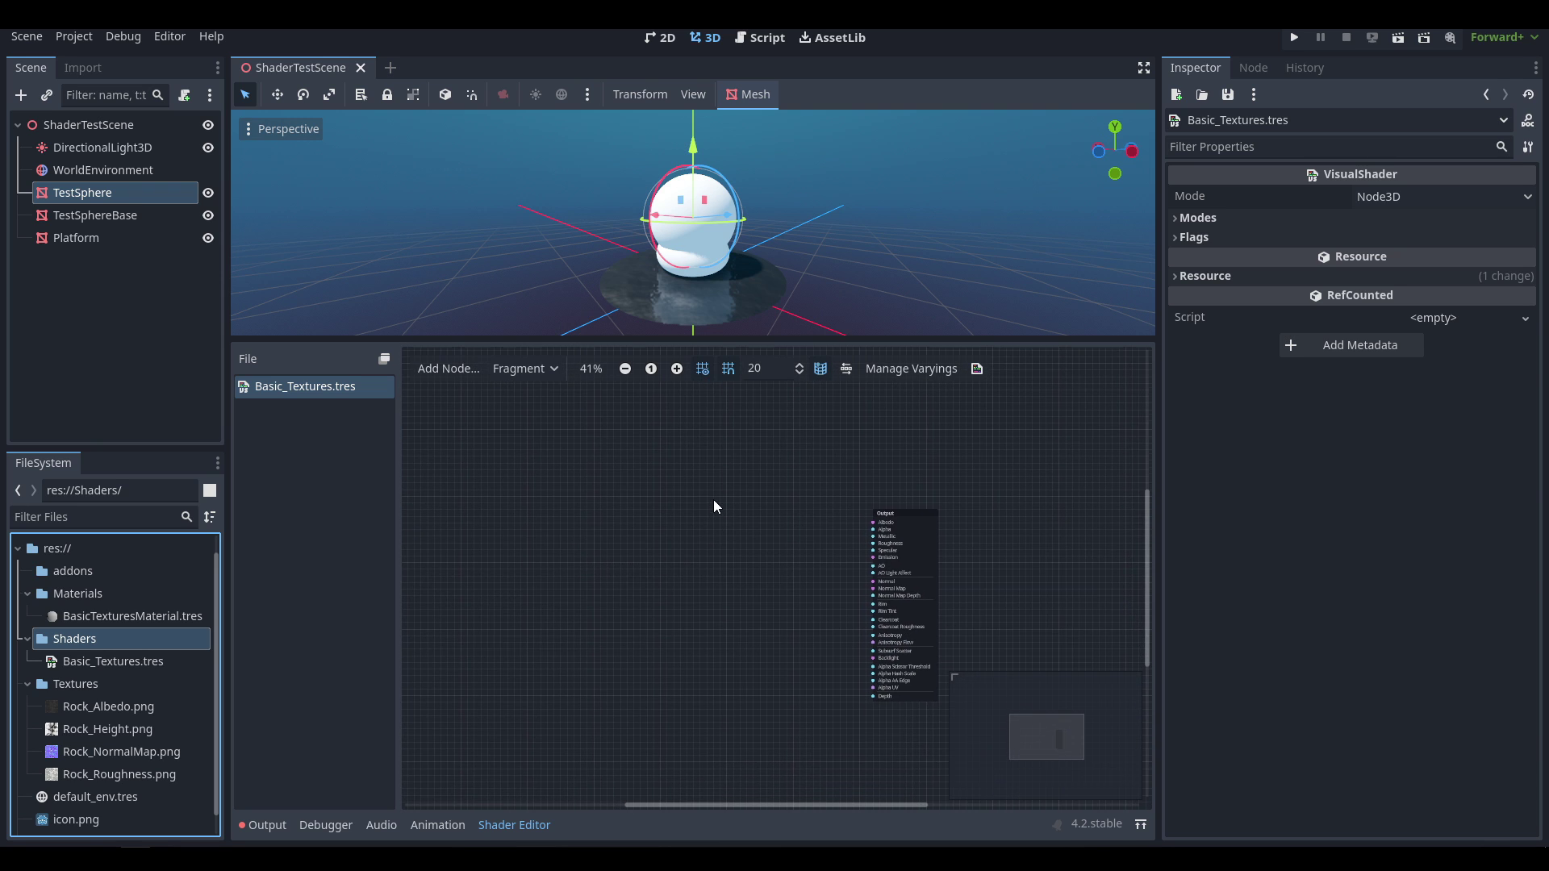
Add a Texture2D node to the fragment graph and place it beside the Output node, on its input side.
{"action": "scroll", "coordinate": [811, 525], "scroll_direction": "up", "scroll_amount": 1}
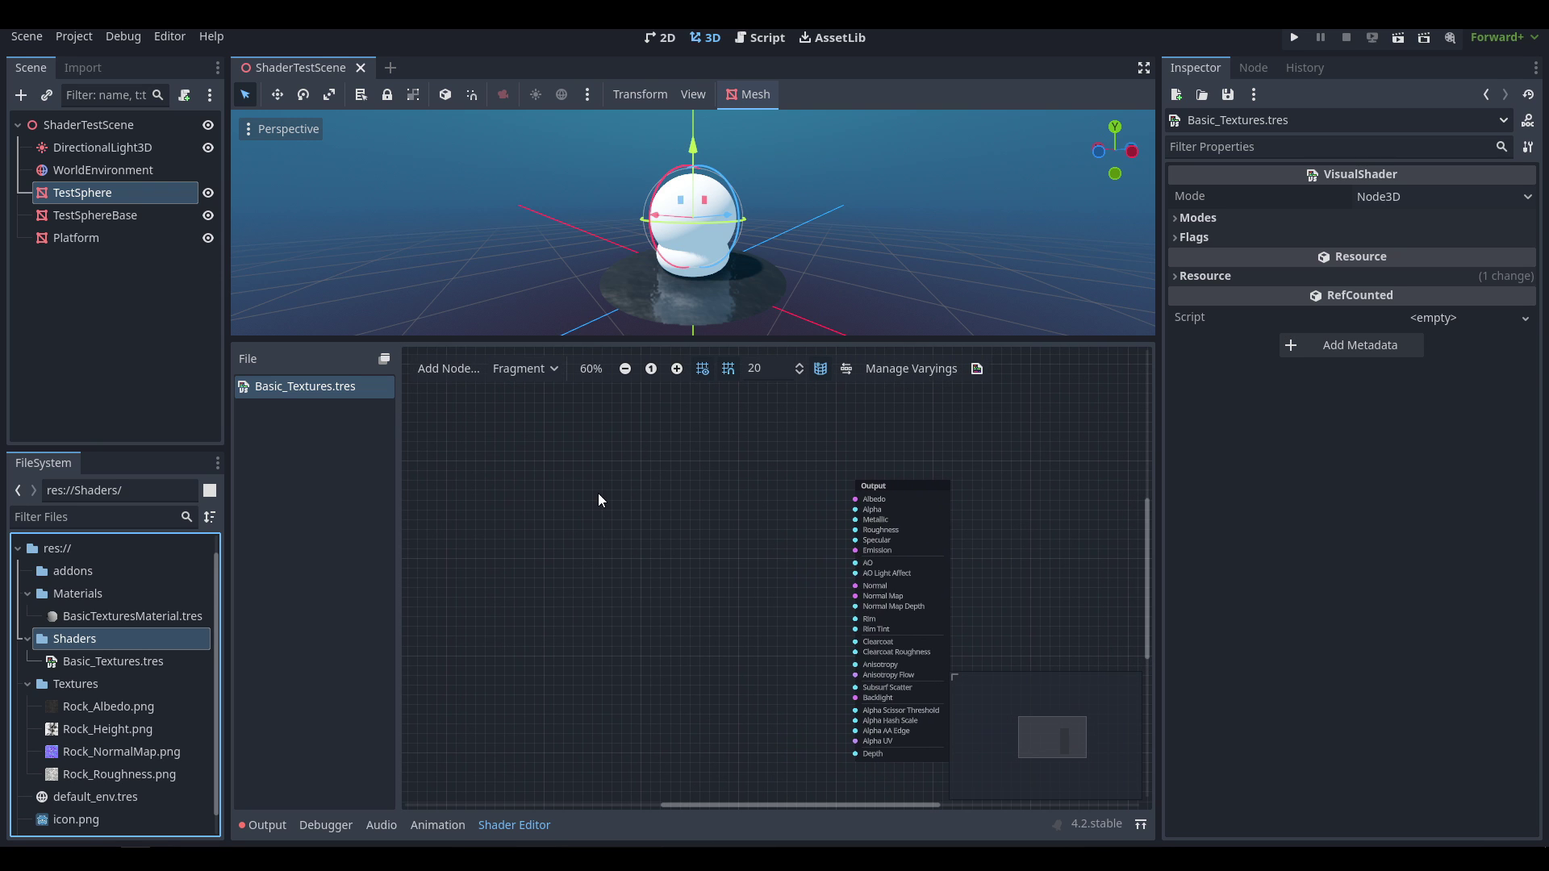
{"action": "left_click_drag", "start_coordinate": [1159, 481], "coordinate": [1235, 481]}
{"action": "middle_click_drag", "start_coordinate": [582, 523], "coordinate": [647, 544]}
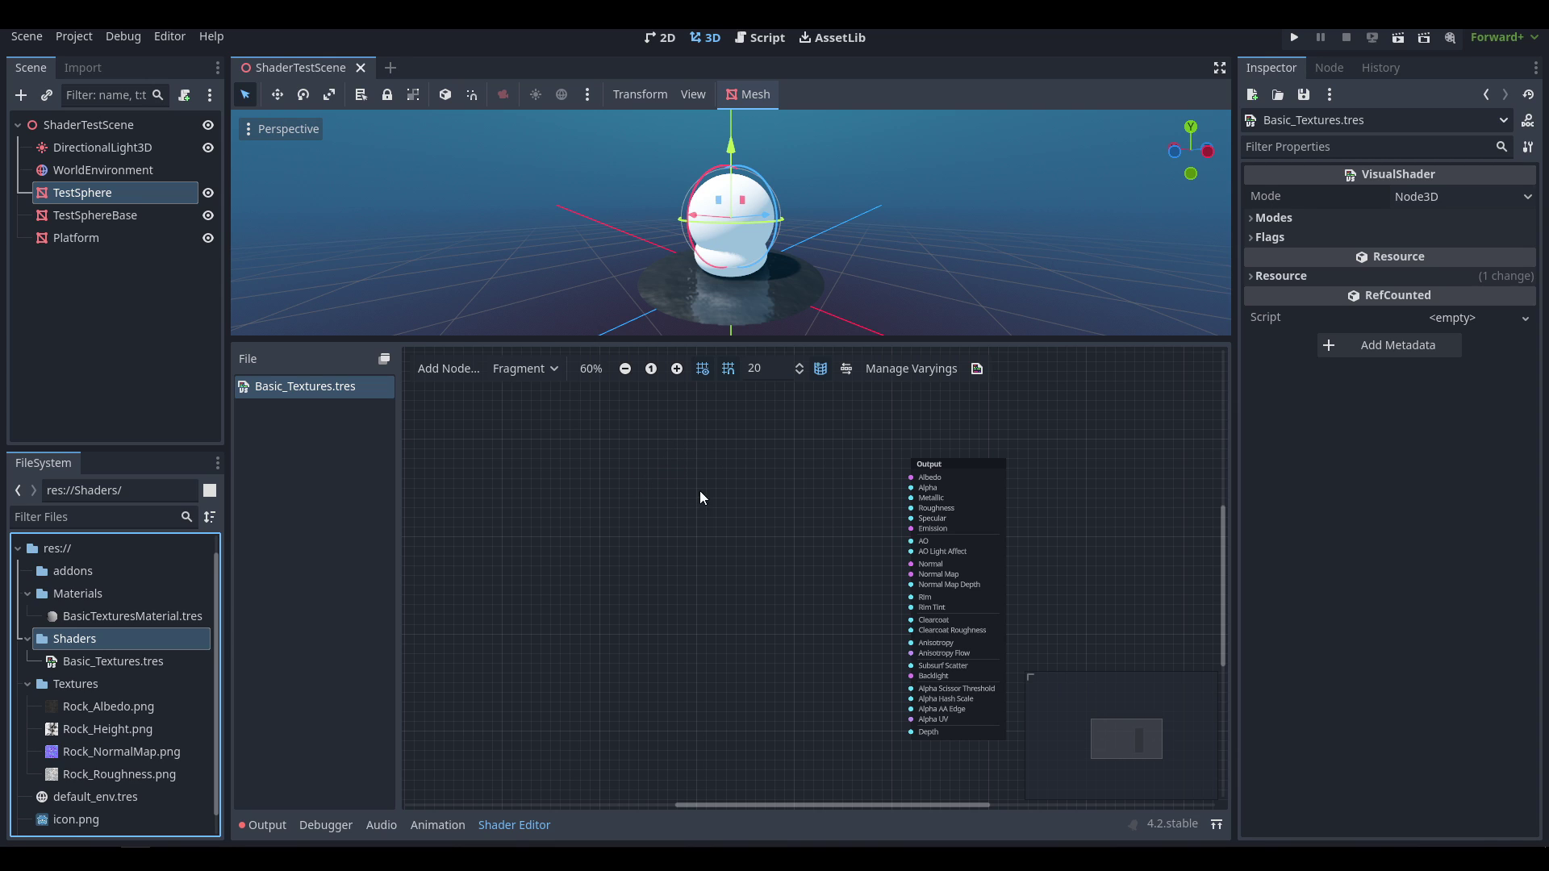
{"action": "middle_click_drag", "start_coordinate": [720, 466], "coordinate": [746, 474]}
{"action": "middle_click_drag", "start_coordinate": [923, 472], "coordinate": [932, 477]}
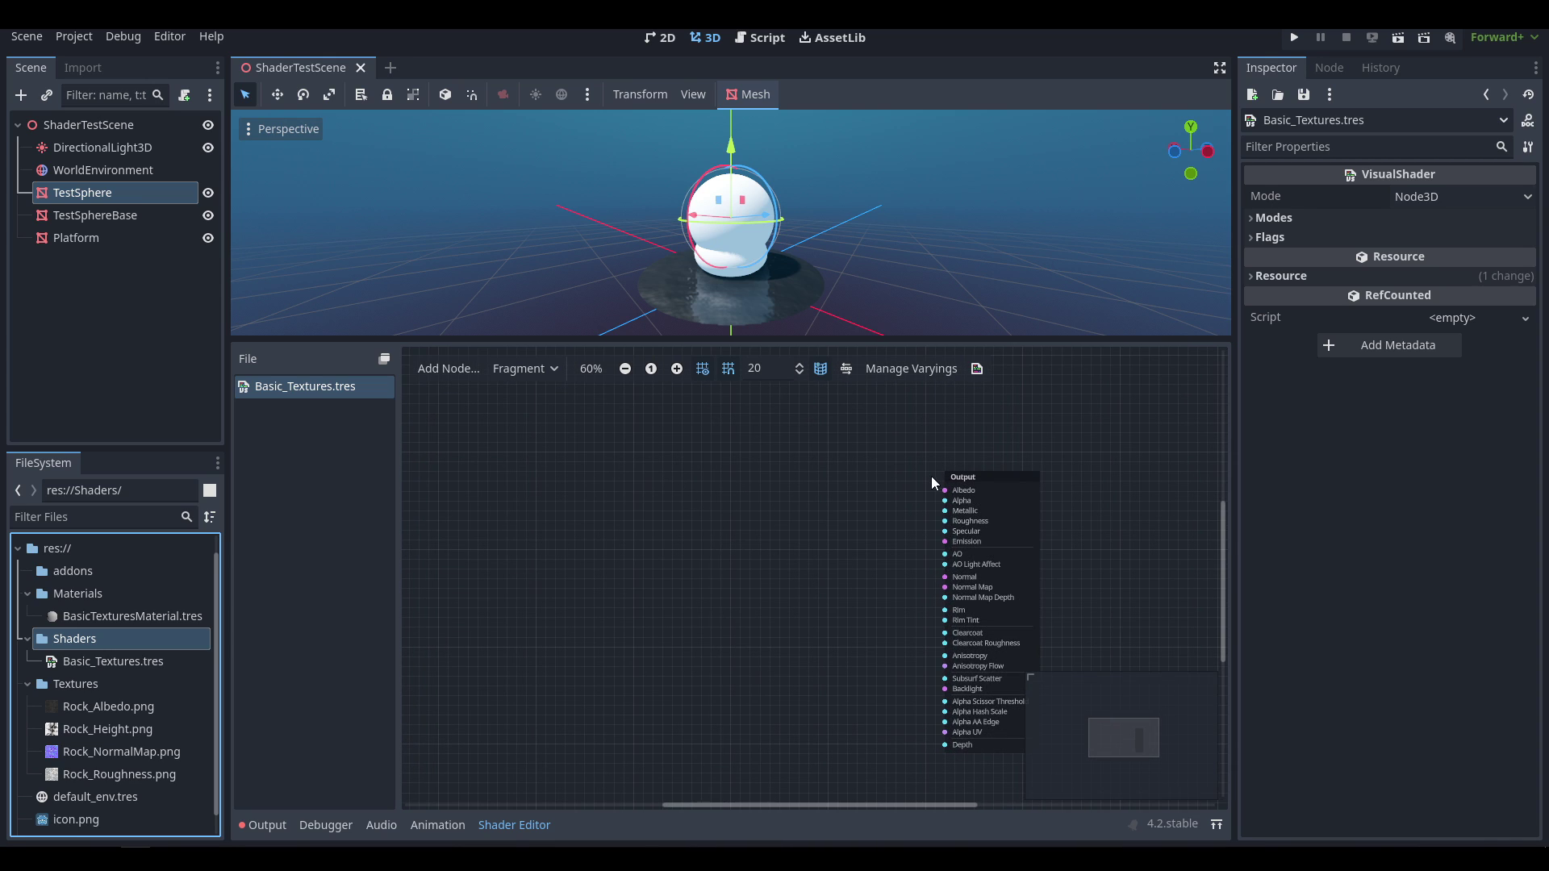
{"action": "right_click", "coordinate": [696, 431]}
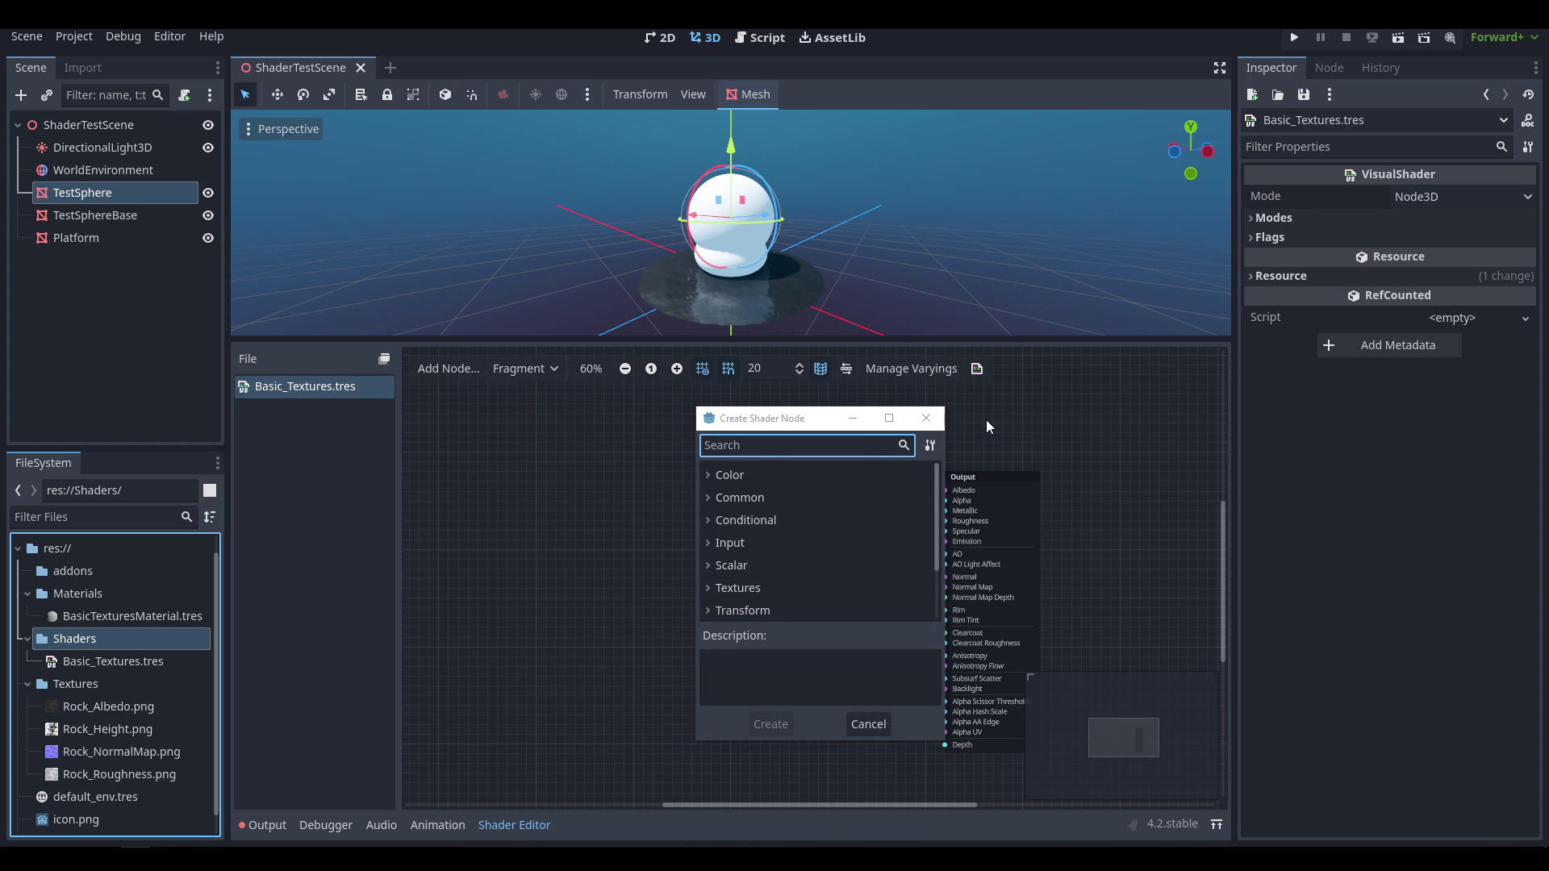
{"action": "left_click", "coordinate": [926, 417]}
{"action": "right_click", "coordinate": [677, 447]}
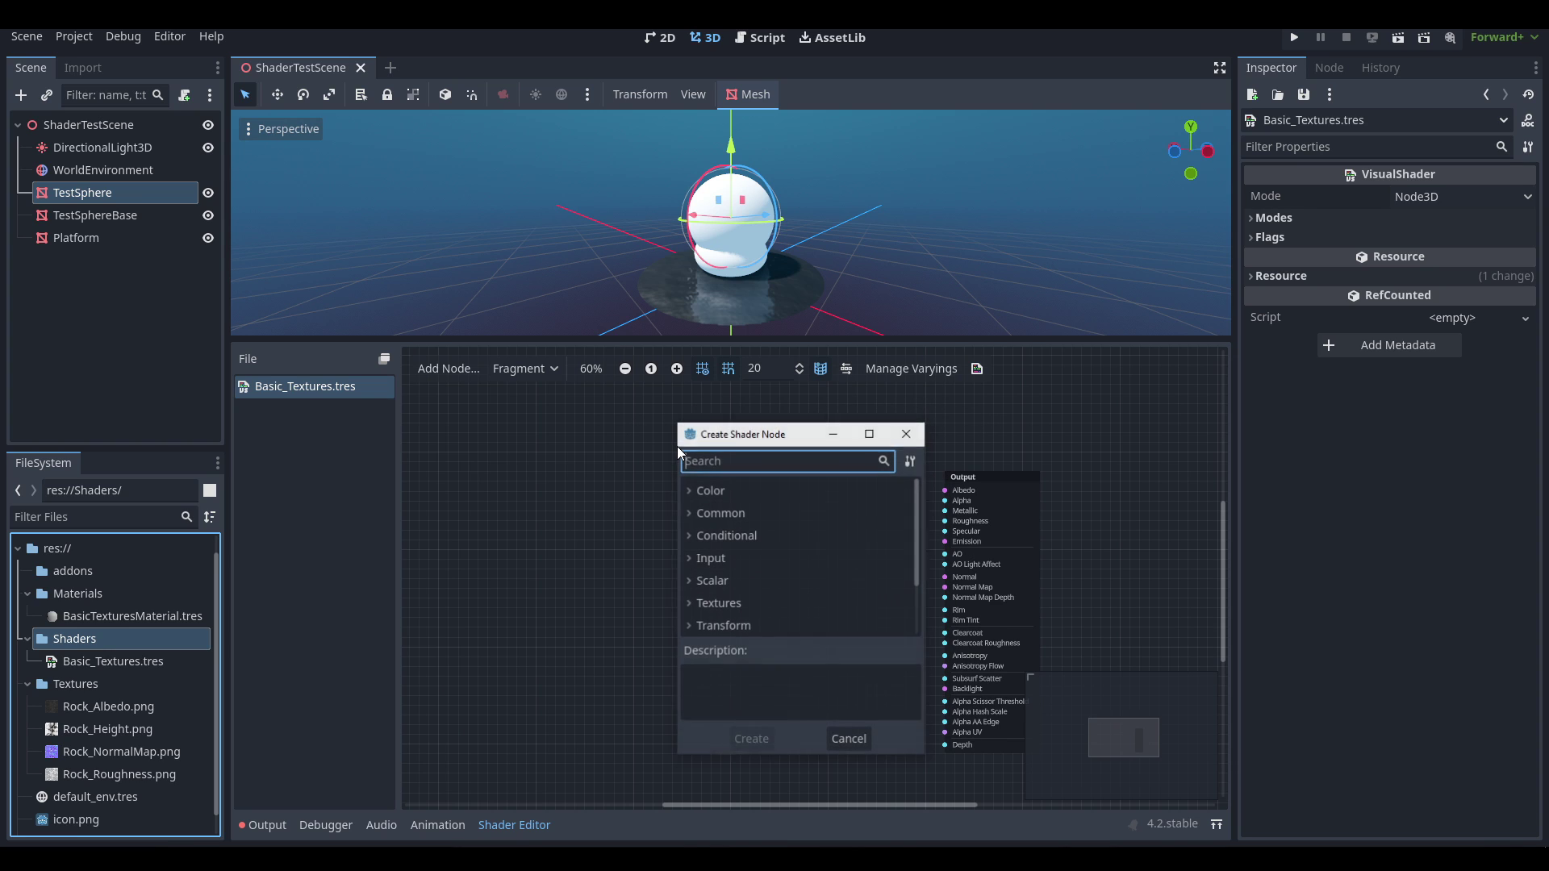
{"action": "type", "text": "textur"}
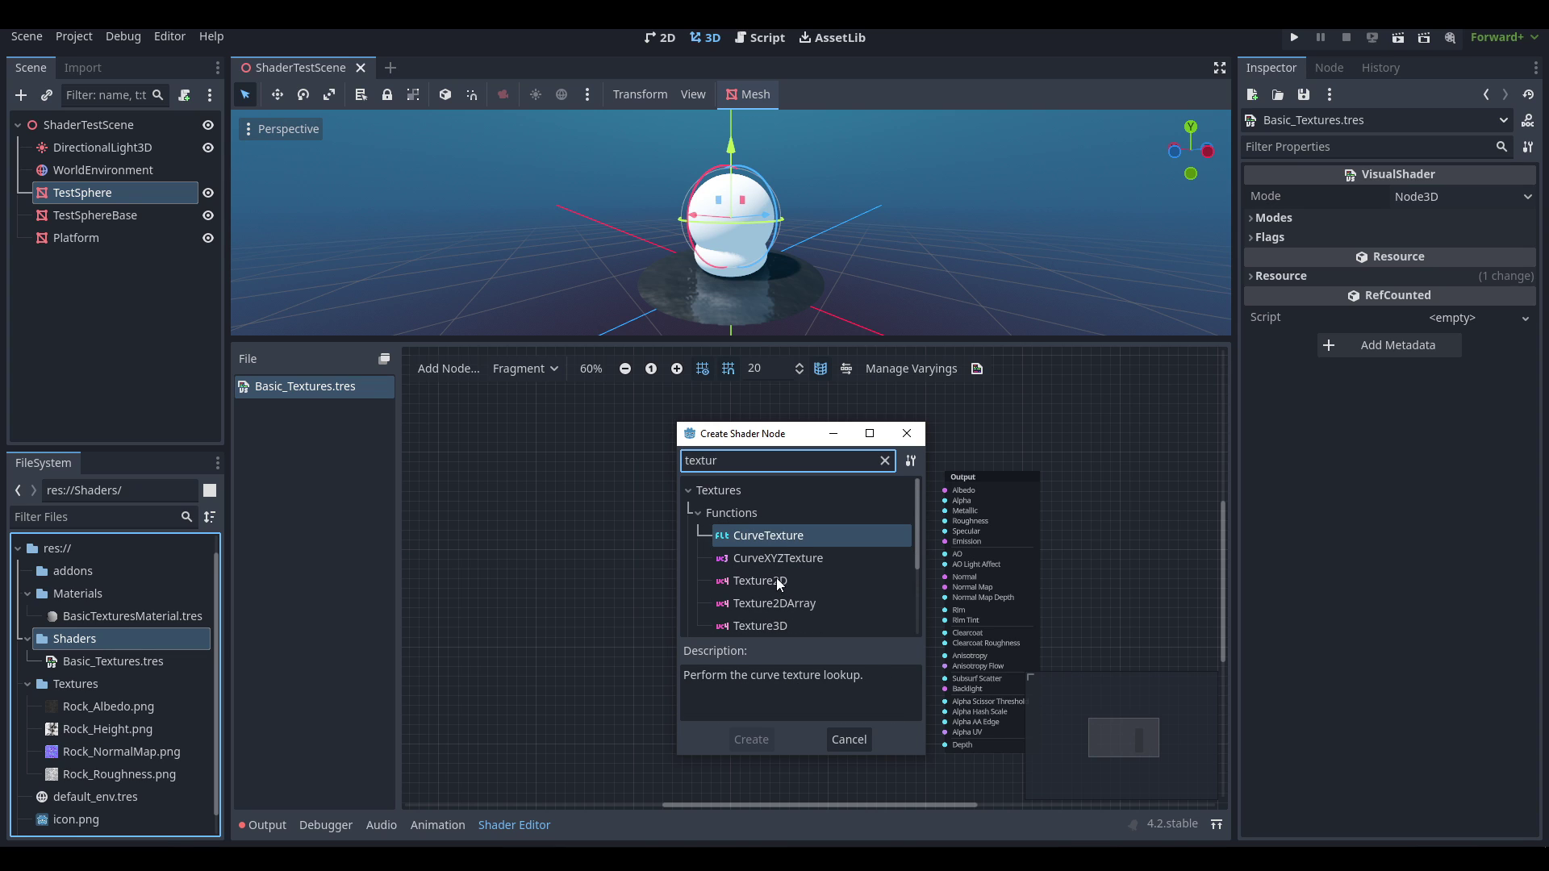
{"action": "left_click", "coordinate": [779, 583]}
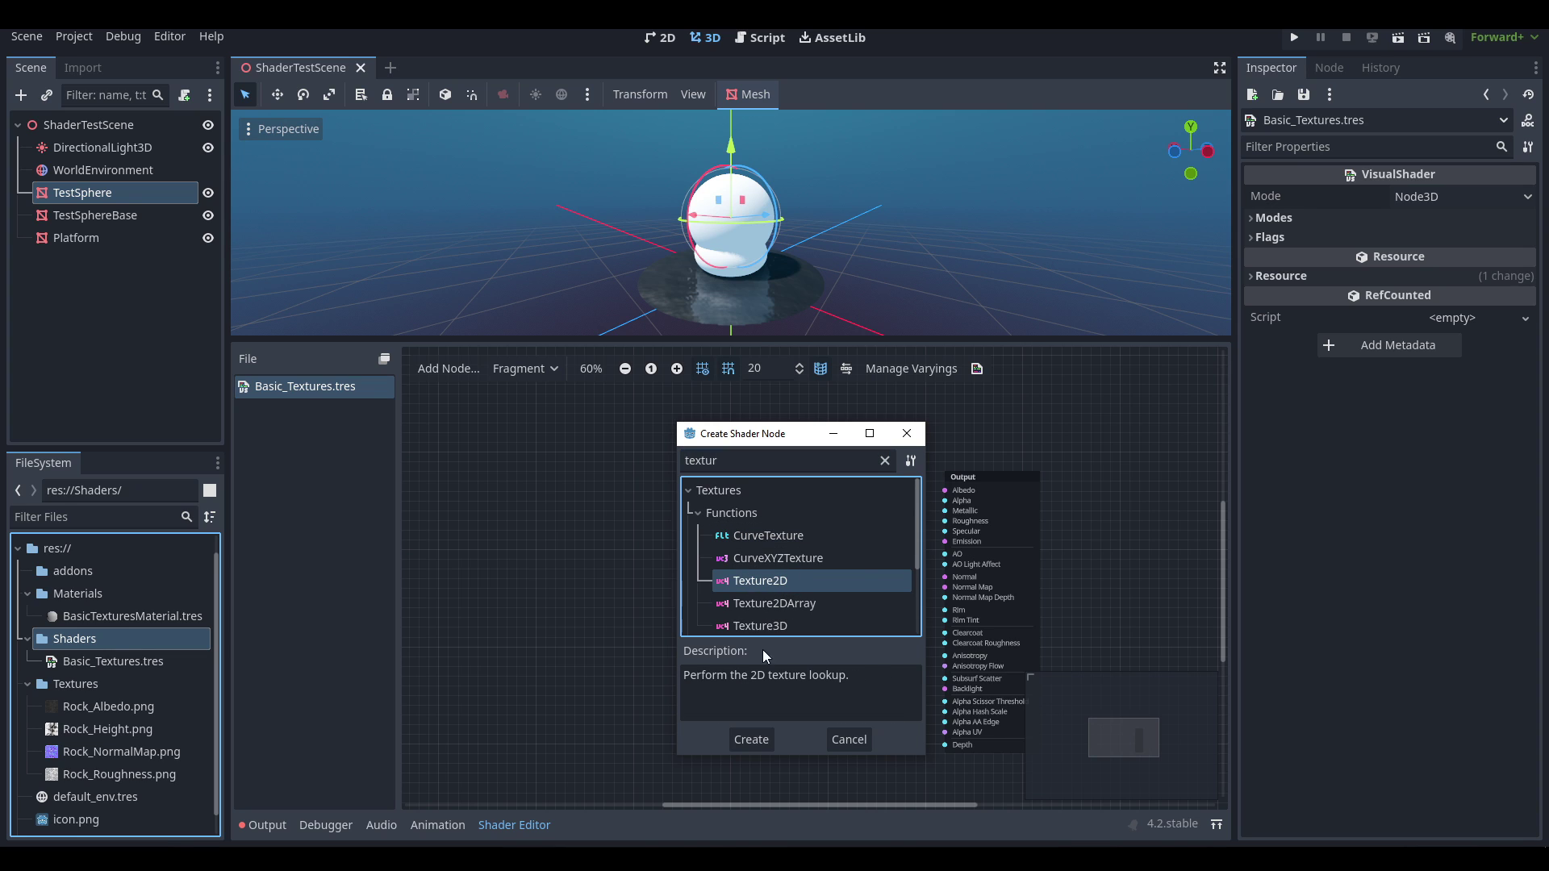
{"action": "left_click", "coordinate": [753, 738]}
{"action": "left_click_drag", "start_coordinate": [735, 444], "coordinate": [782, 462]}
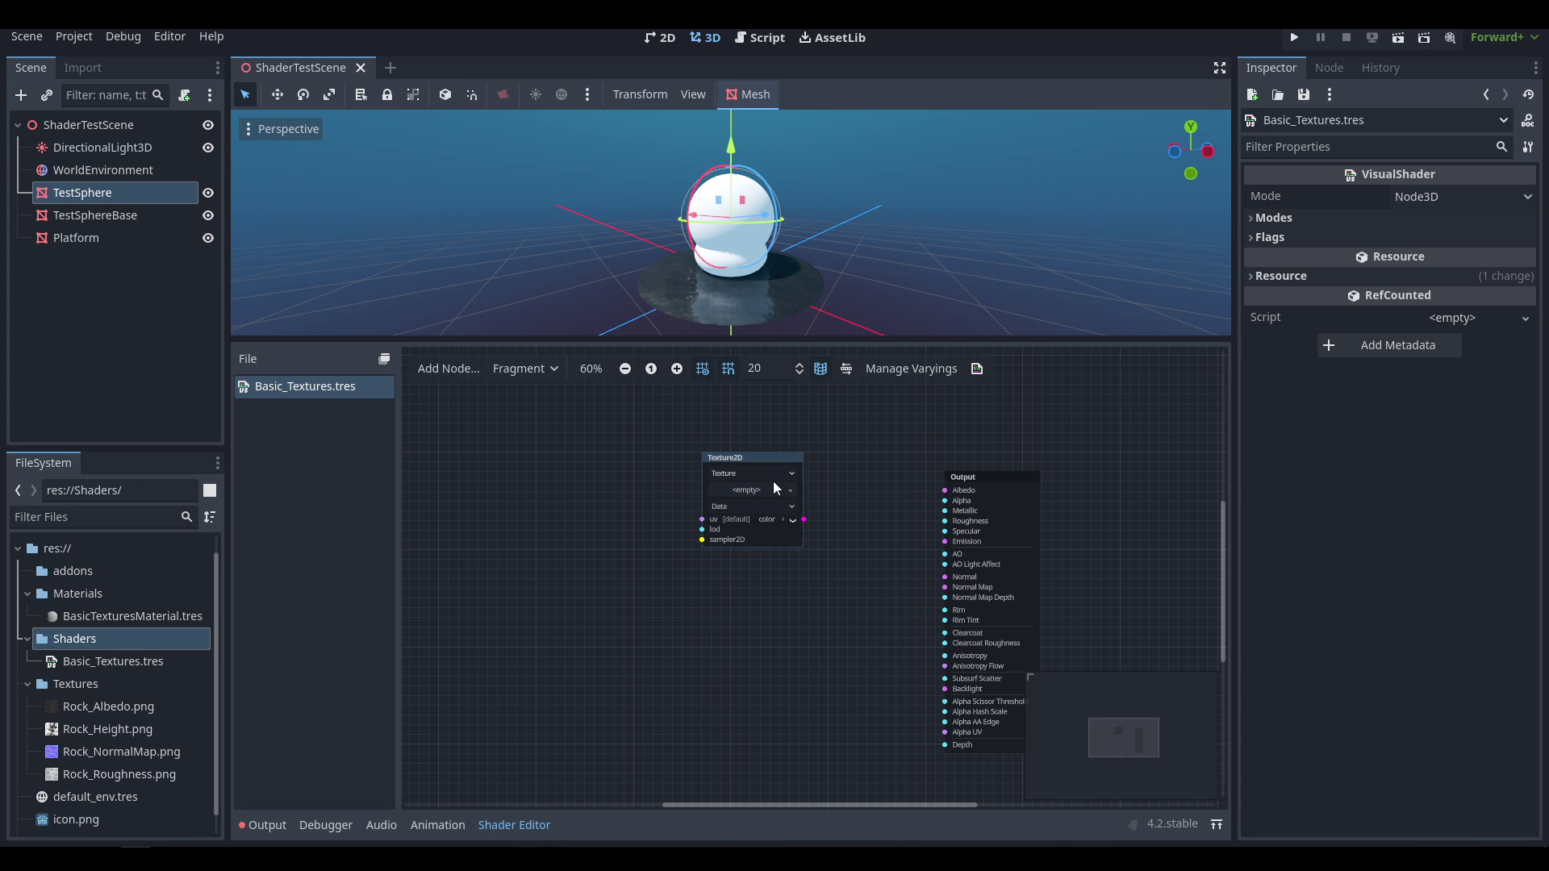
Connect the Texture2D color output to the Output node's Albedo and show the shader parameters of BasicTexturesMaterial.tres.
{"action": "left_click", "coordinate": [776, 500]}
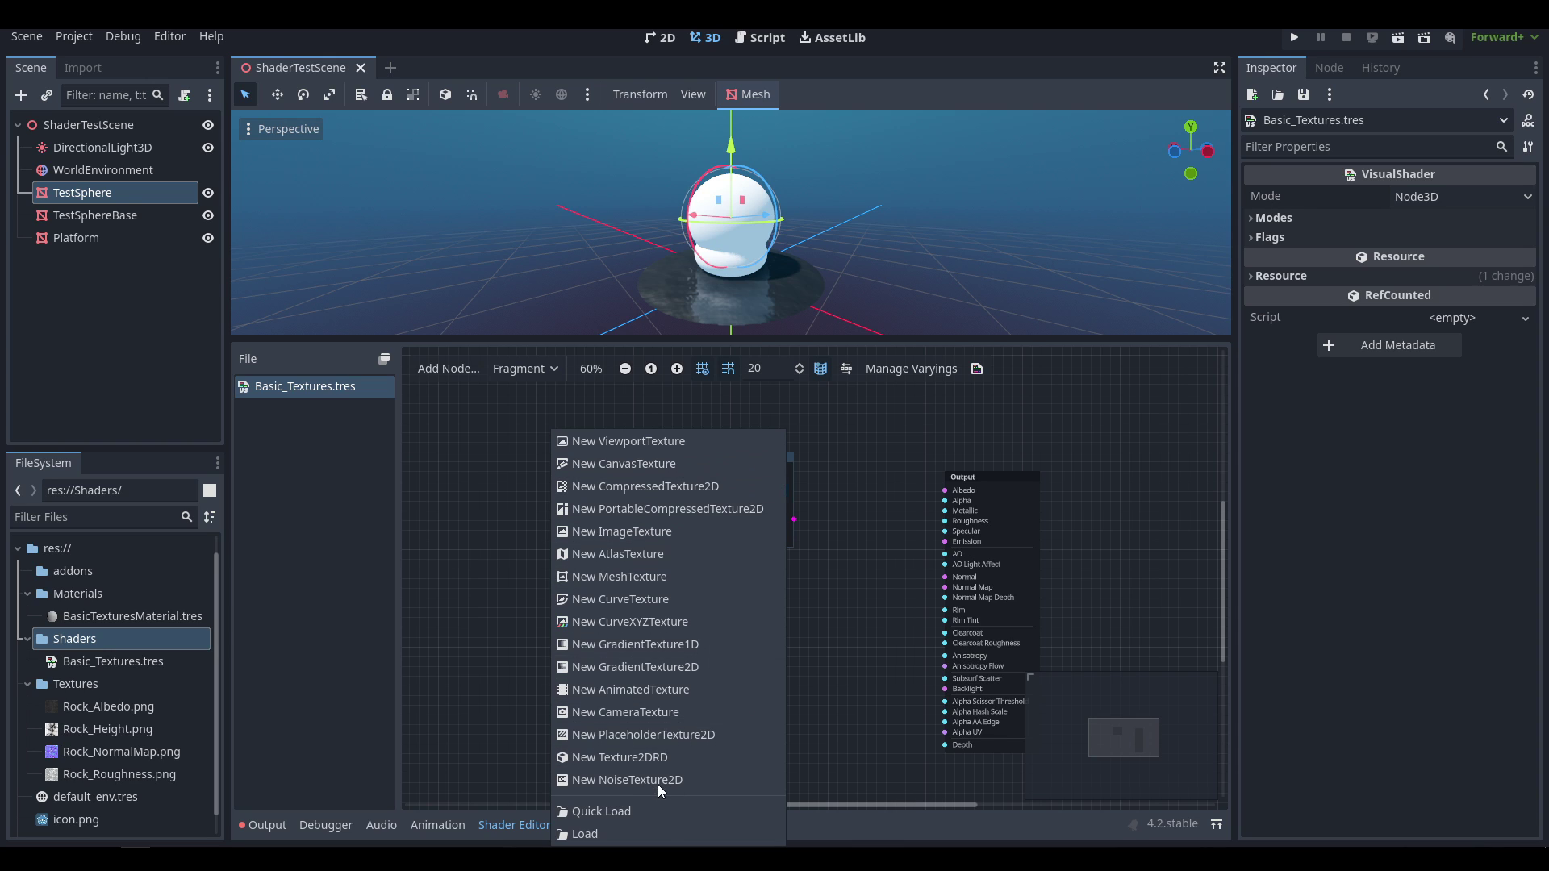
{"action": "left_click", "coordinate": [879, 529]}
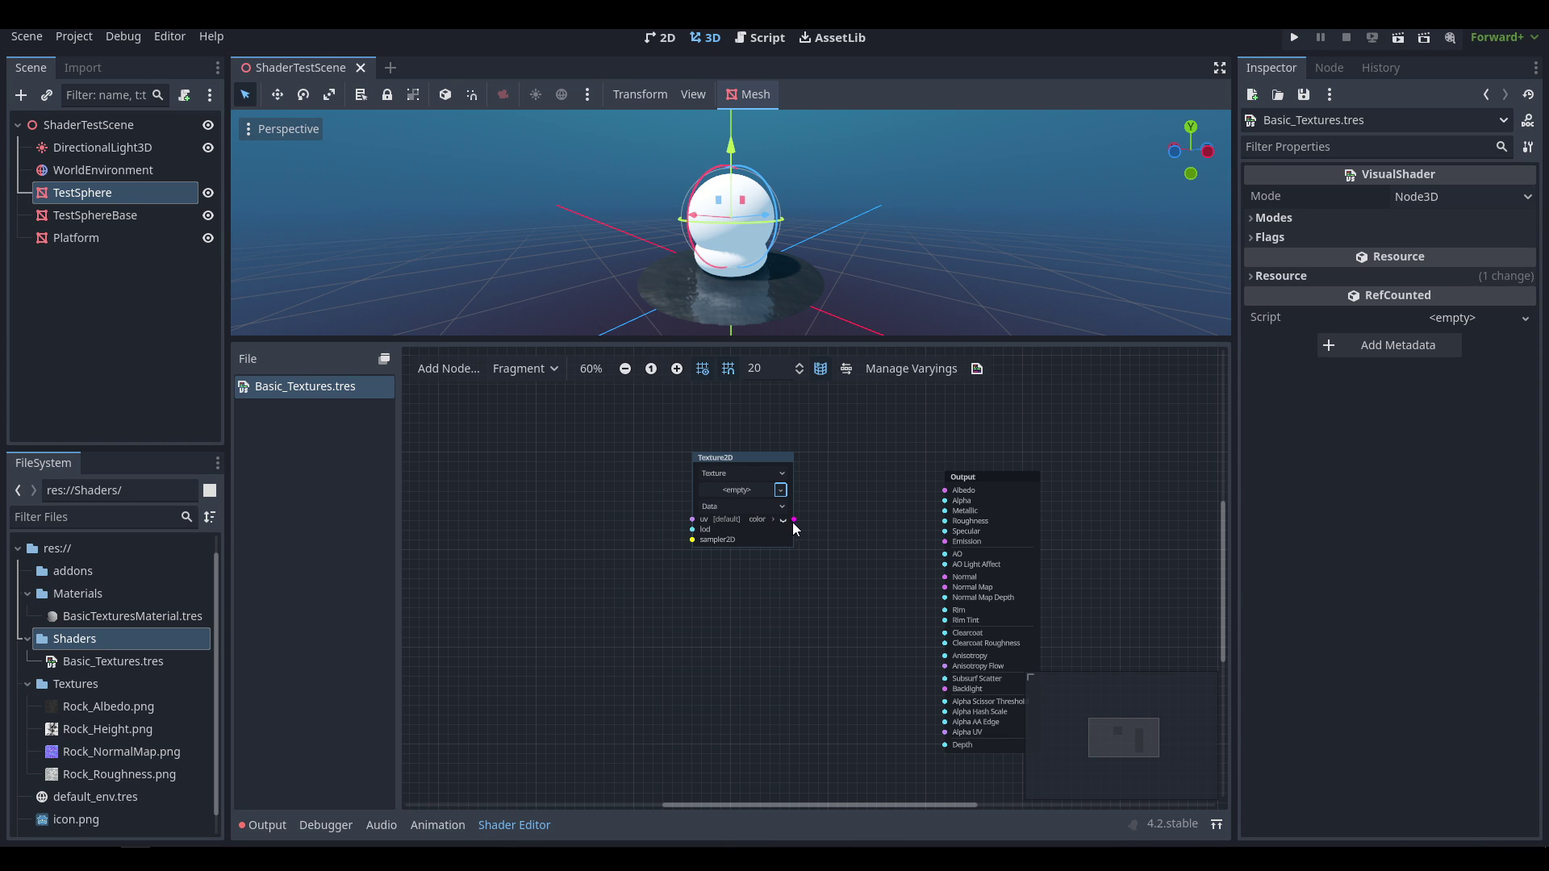
{"action": "left_click_drag", "start_coordinate": [794, 519], "coordinate": [943, 489]}
{"action": "left_click", "coordinate": [96, 617]}
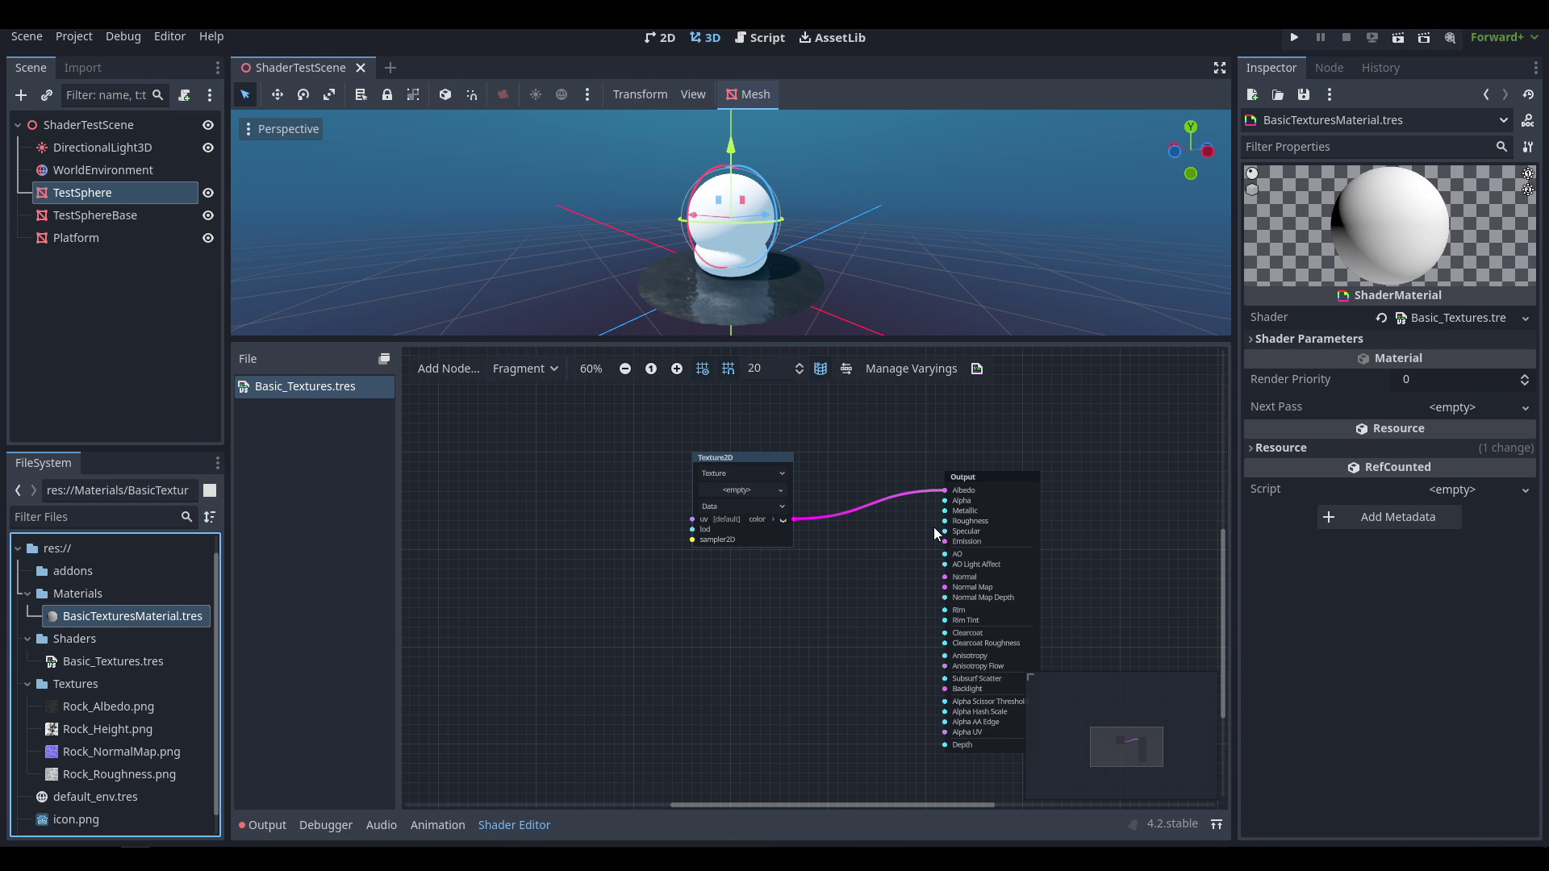
{"action": "left_click", "coordinate": [1379, 342]}
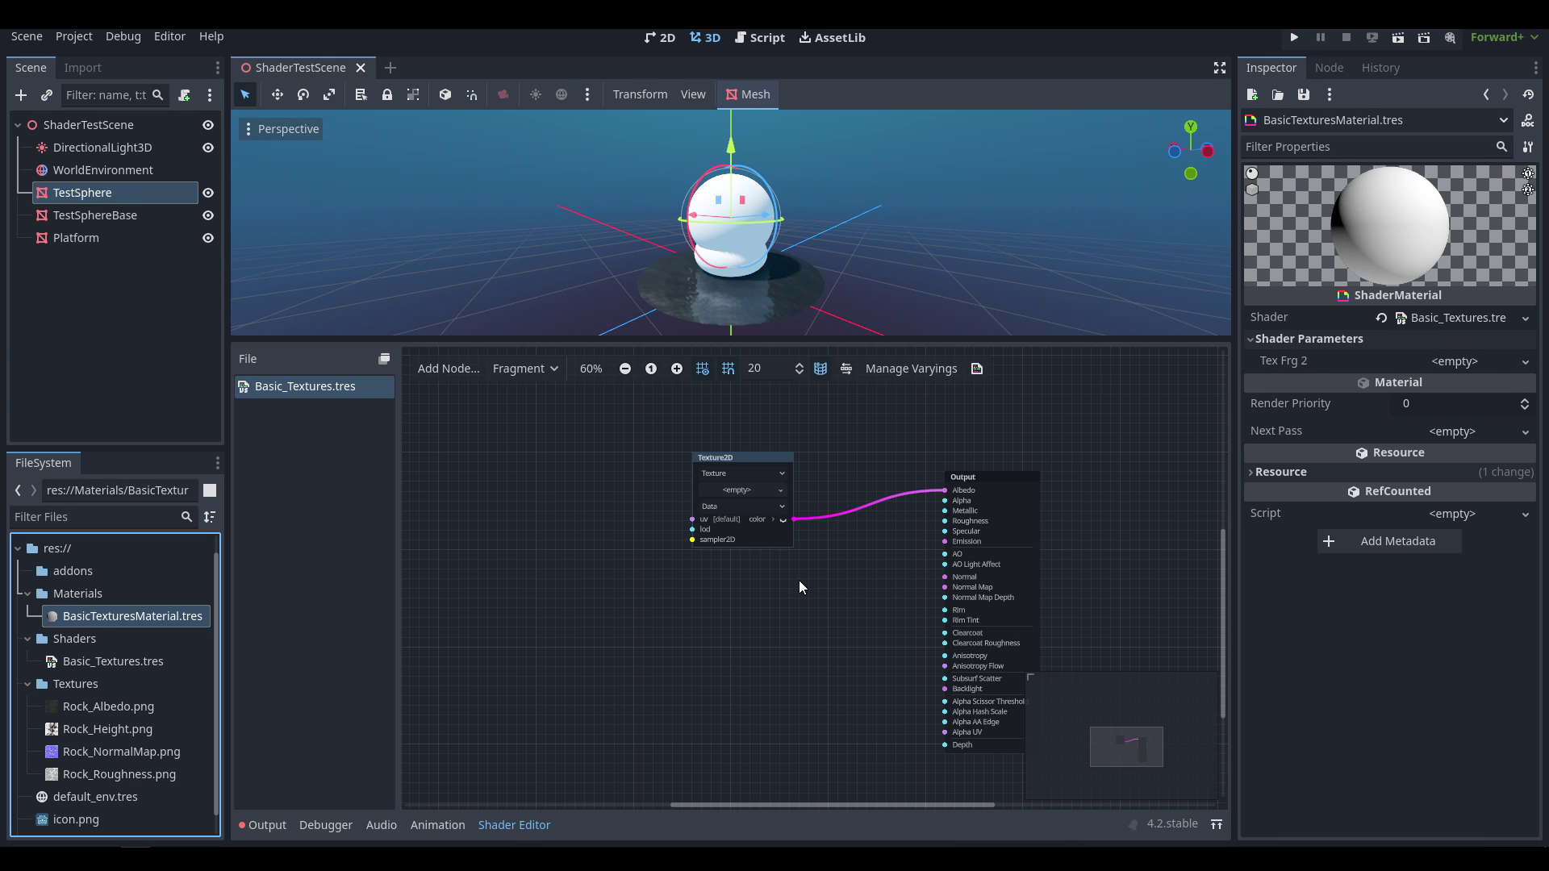
Switch the Texture2D node's source to SamplerPort and feed its sampler2D input from a new Texture2DParameter node.
{"action": "left_click", "coordinate": [780, 476]}
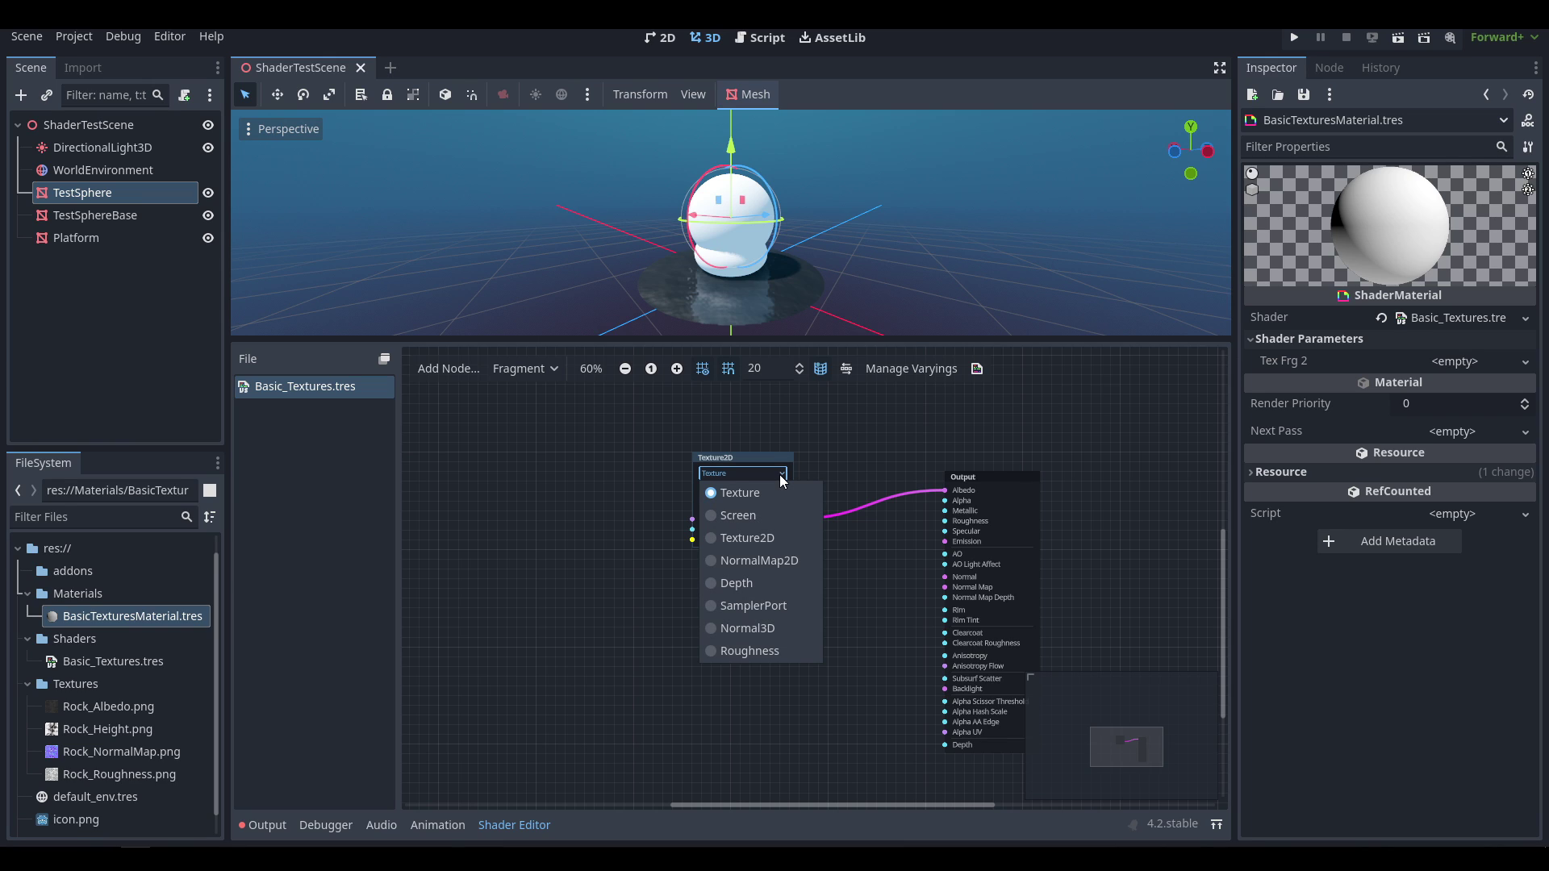
{"action": "left_click", "coordinate": [755, 607]}
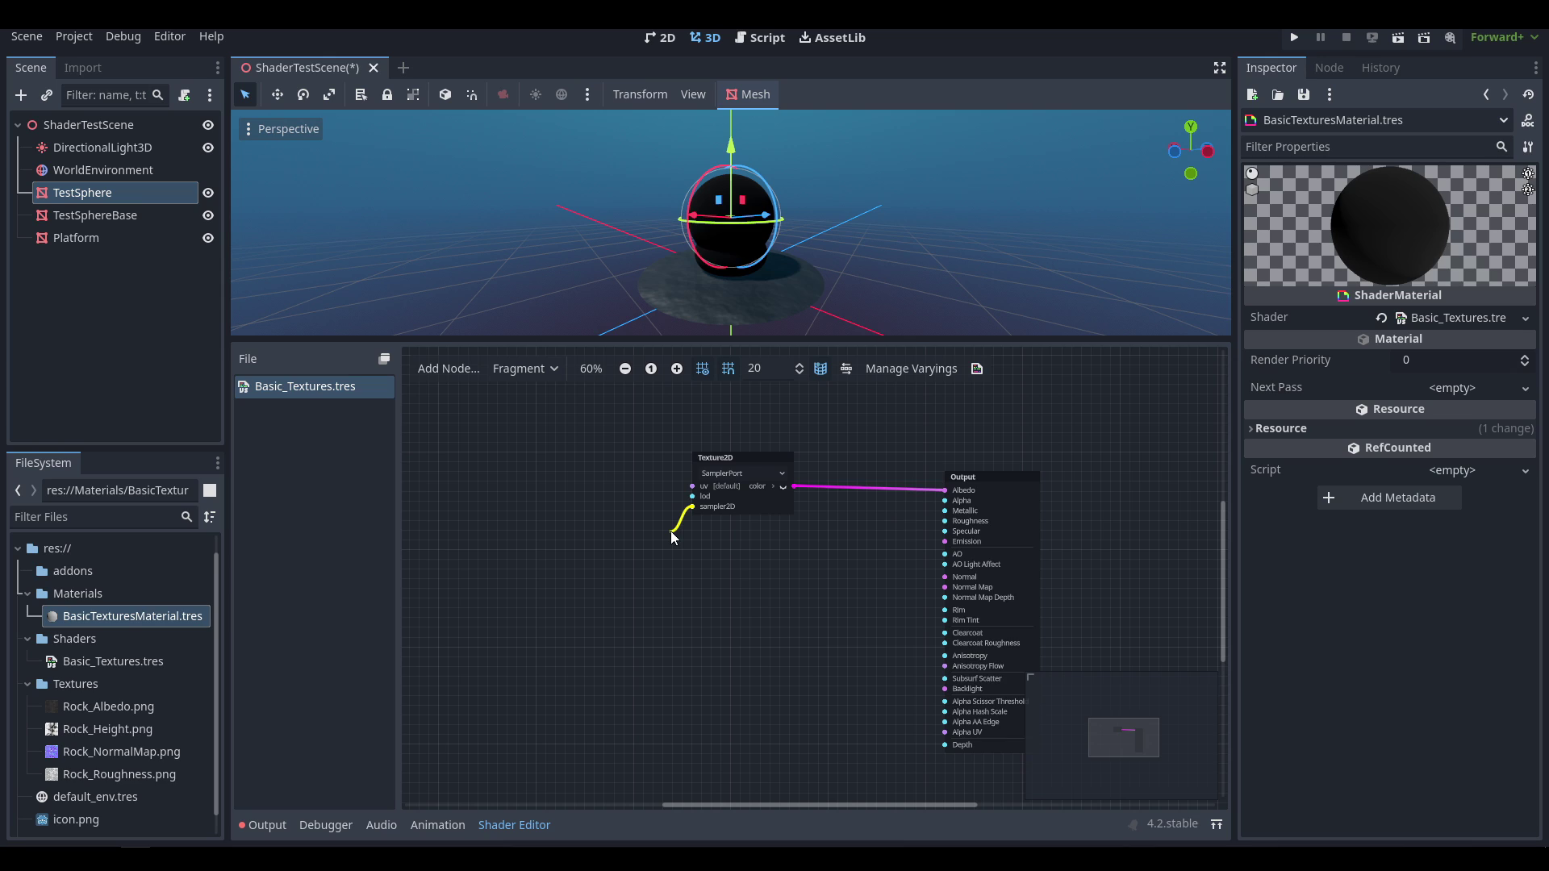
{"action": "left_click_drag", "start_coordinate": [663, 531], "coordinate": [663, 530]}
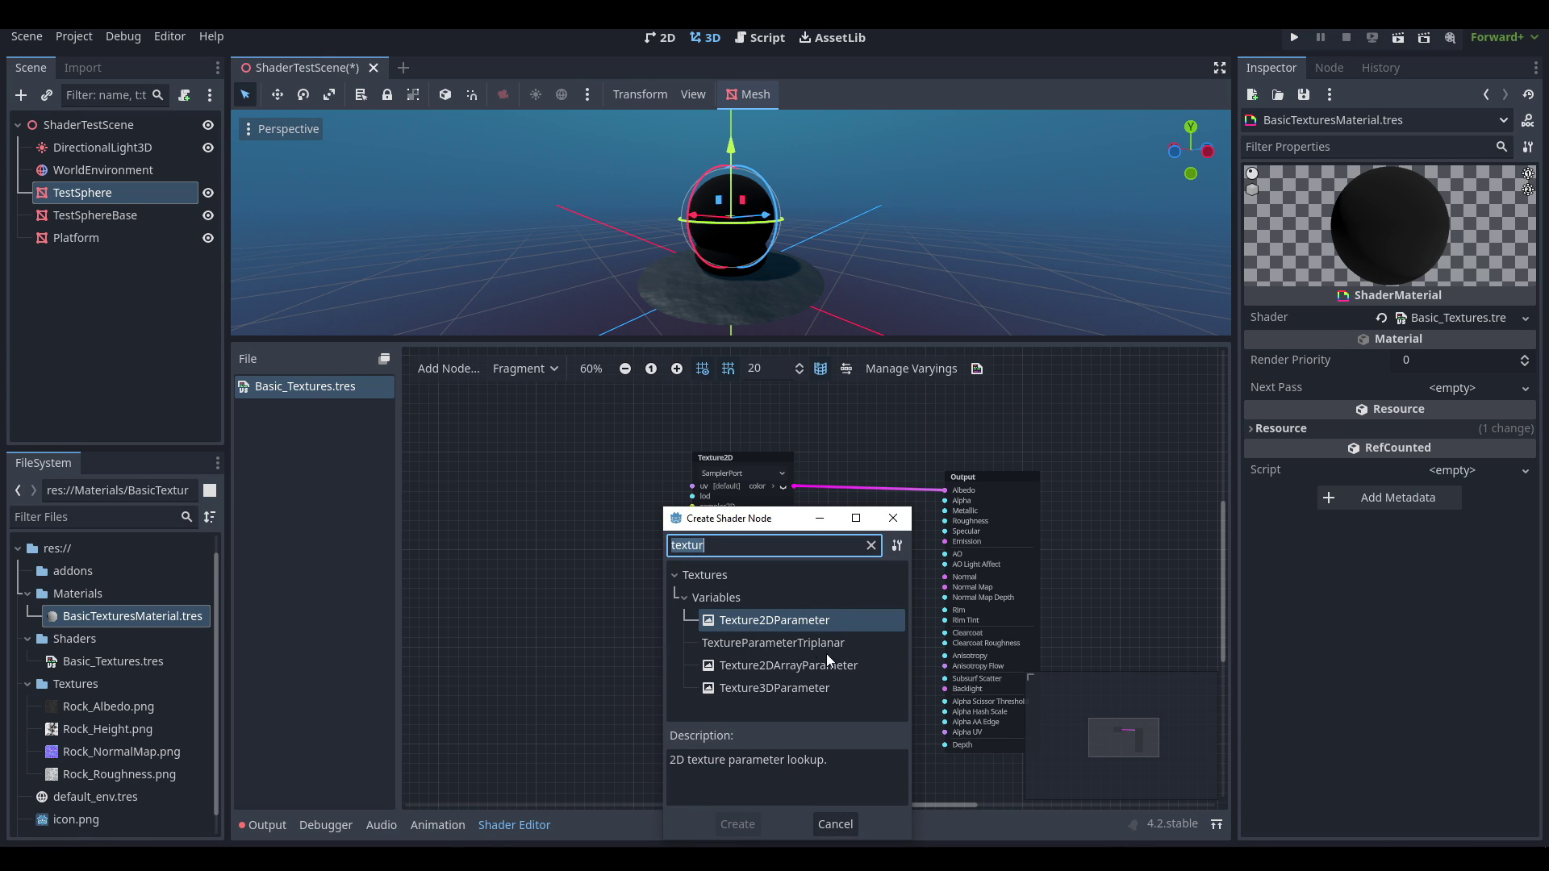
{"action": "double_click", "coordinate": [767, 620]}
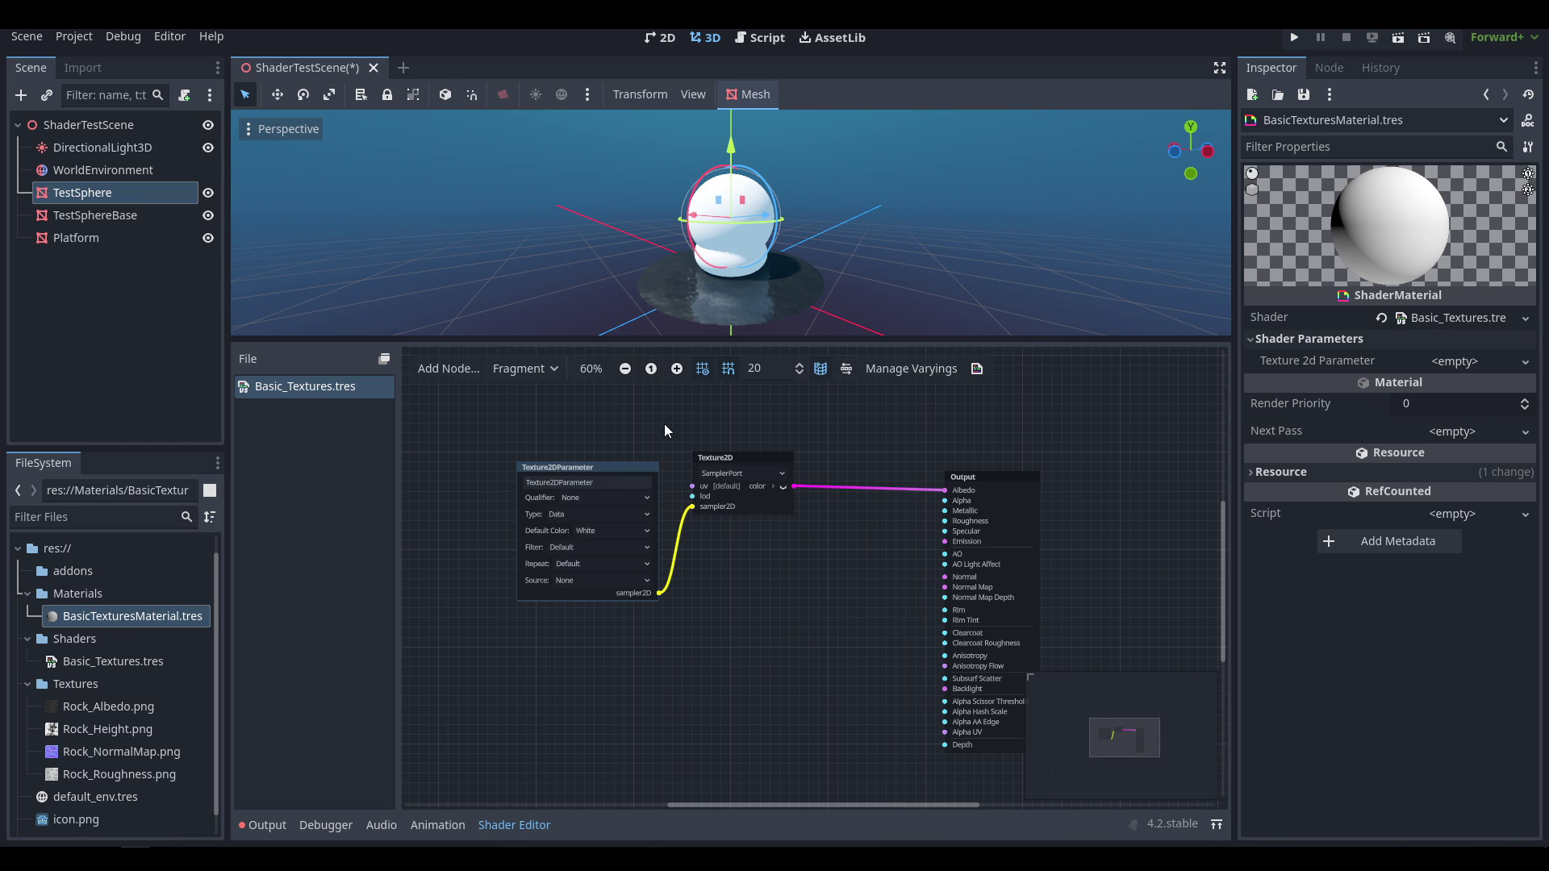
Name the Texture2DParameter node Albedo and set its type to Color.
{"action": "middle_click_drag", "start_coordinate": [688, 397], "coordinate": [718, 402]}
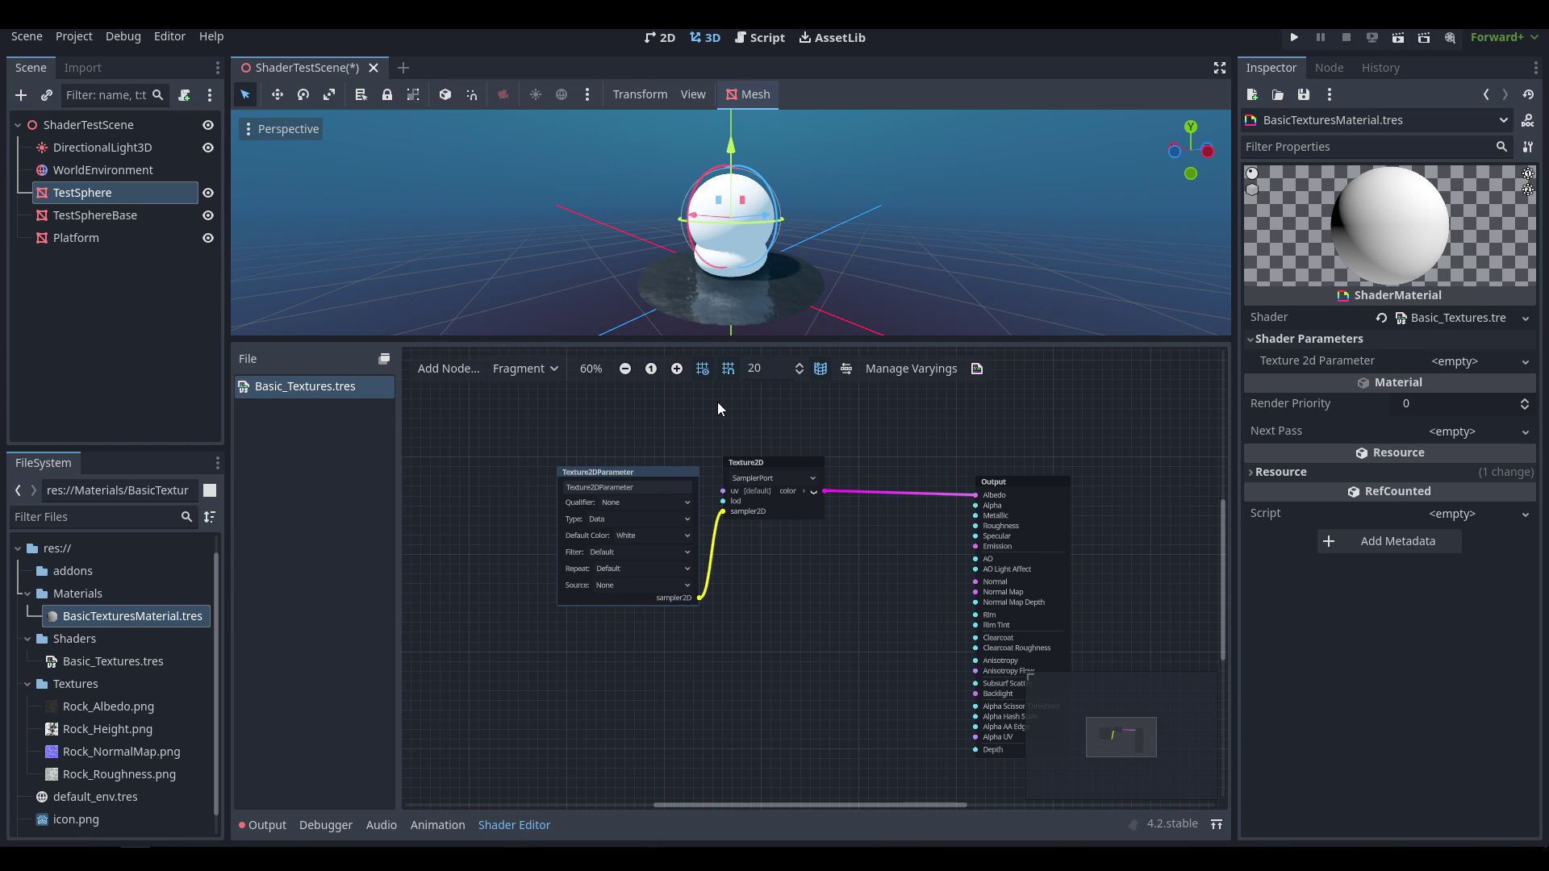
{"action": "double_click", "coordinate": [649, 486]}
{"action": "type", "text": "Albedo"}
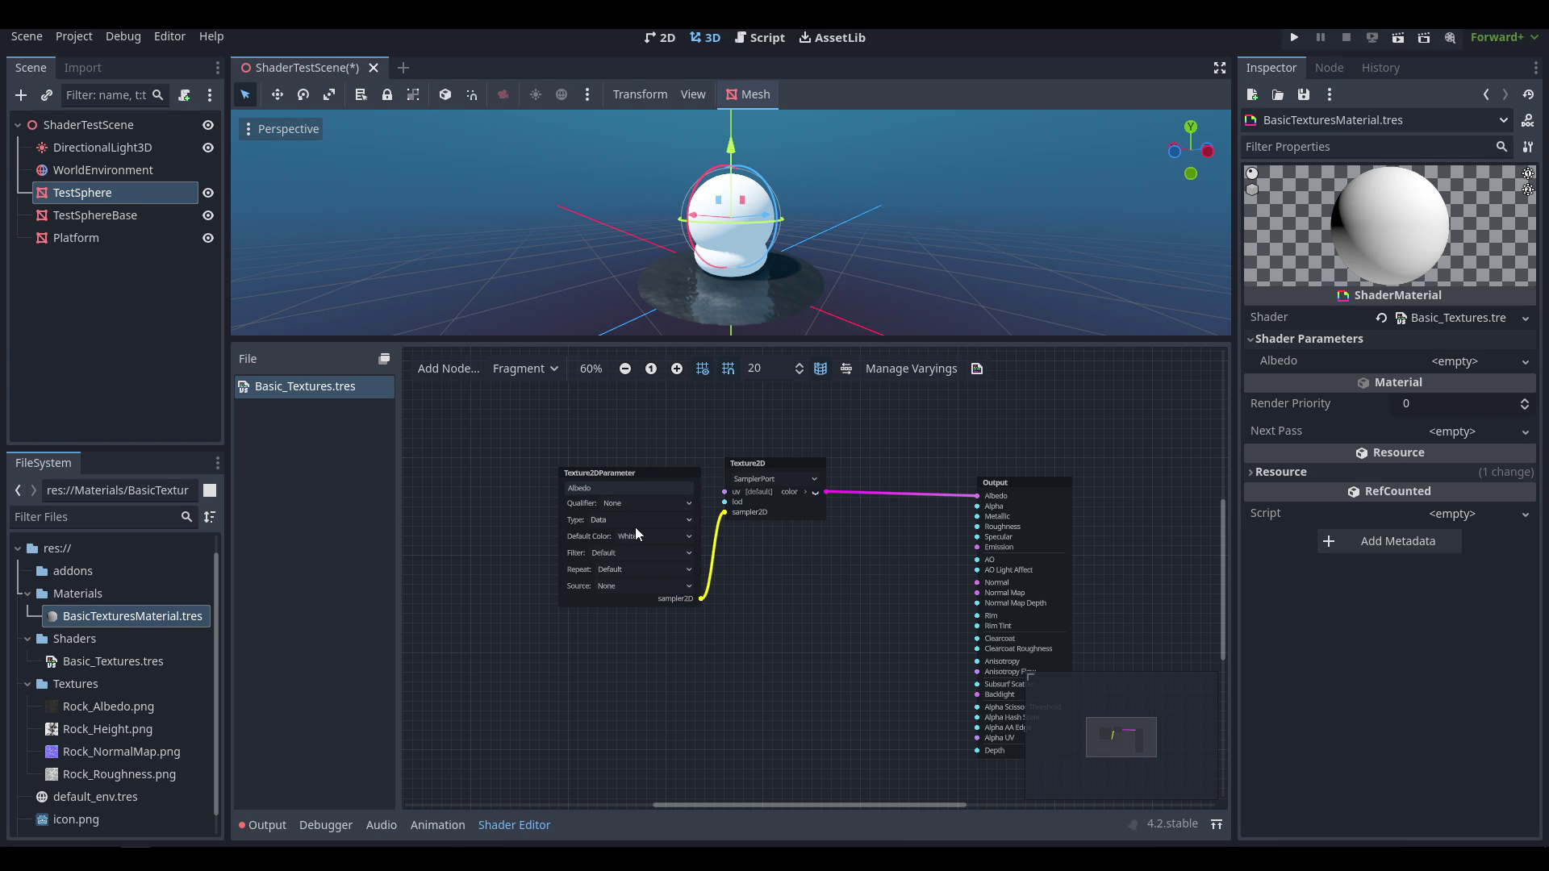
{"action": "left_click", "coordinate": [640, 520]}
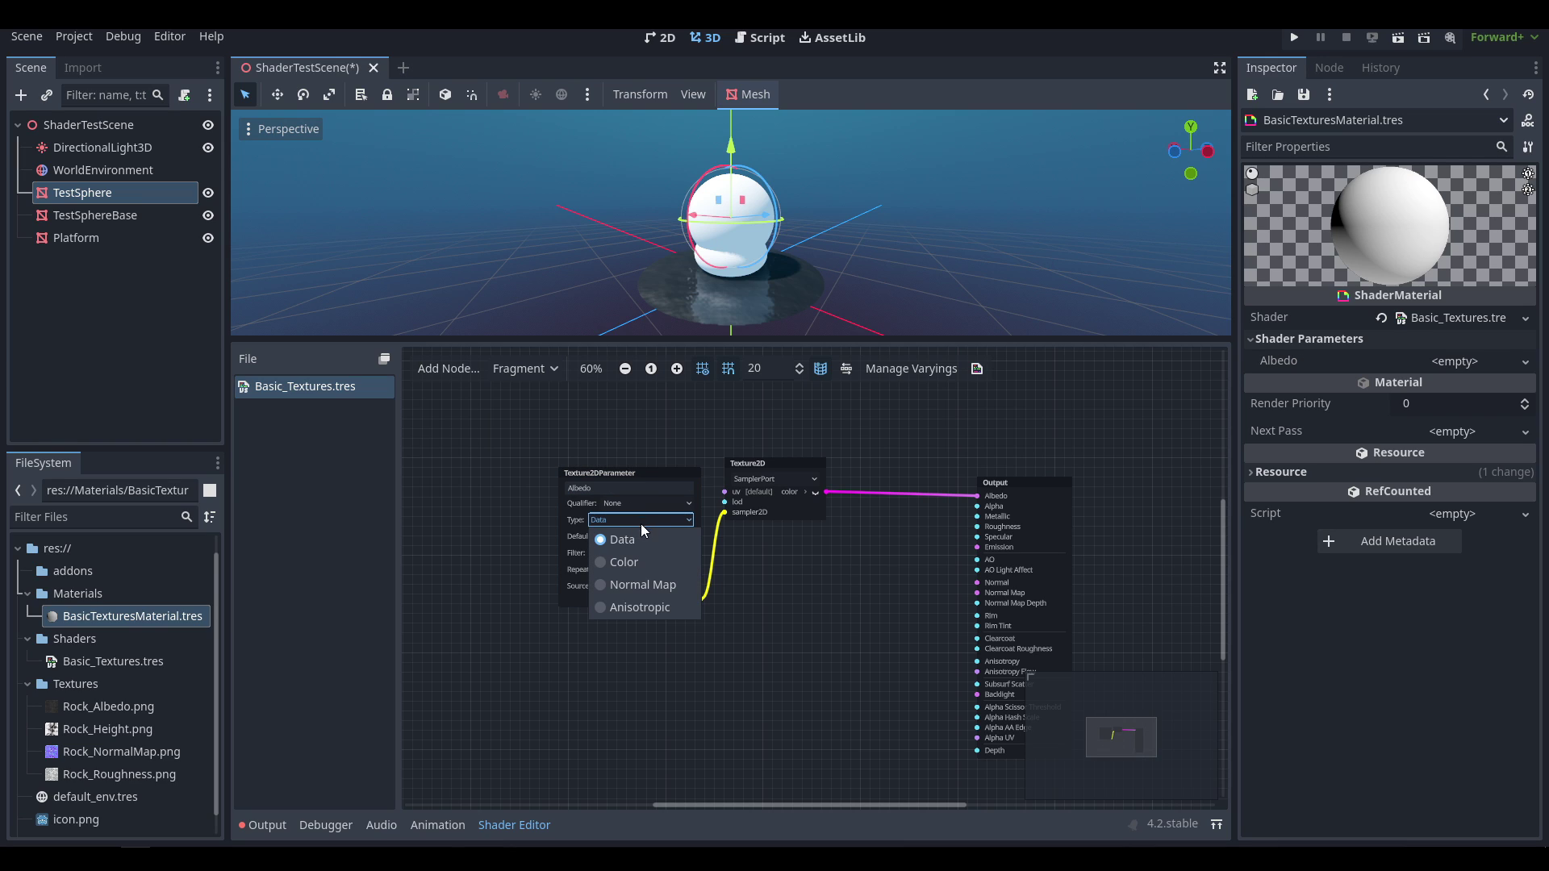
{"action": "left_click", "coordinate": [643, 569]}
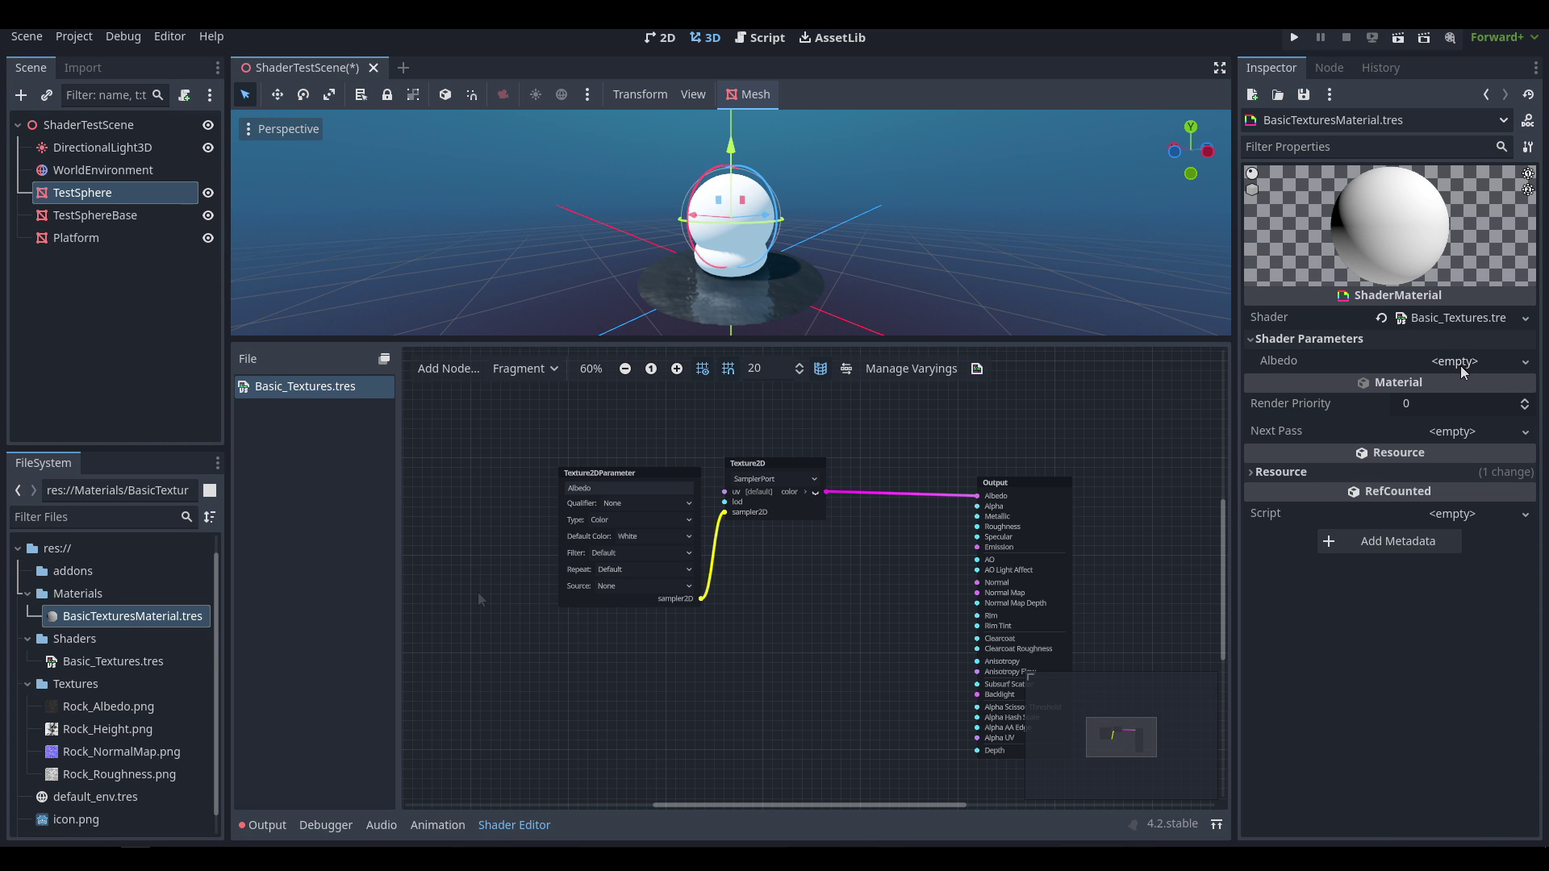
Assign Rock_Albedo.png to the material's Albedo parameter and enlarge the 3D viewport to inspect the textured sphere.
{"action": "left_click_drag", "start_coordinate": [90, 708], "coordinate": [1453, 374]}
{"action": "scroll", "coordinate": [827, 283], "scroll_direction": "up", "scroll_amount": 10}
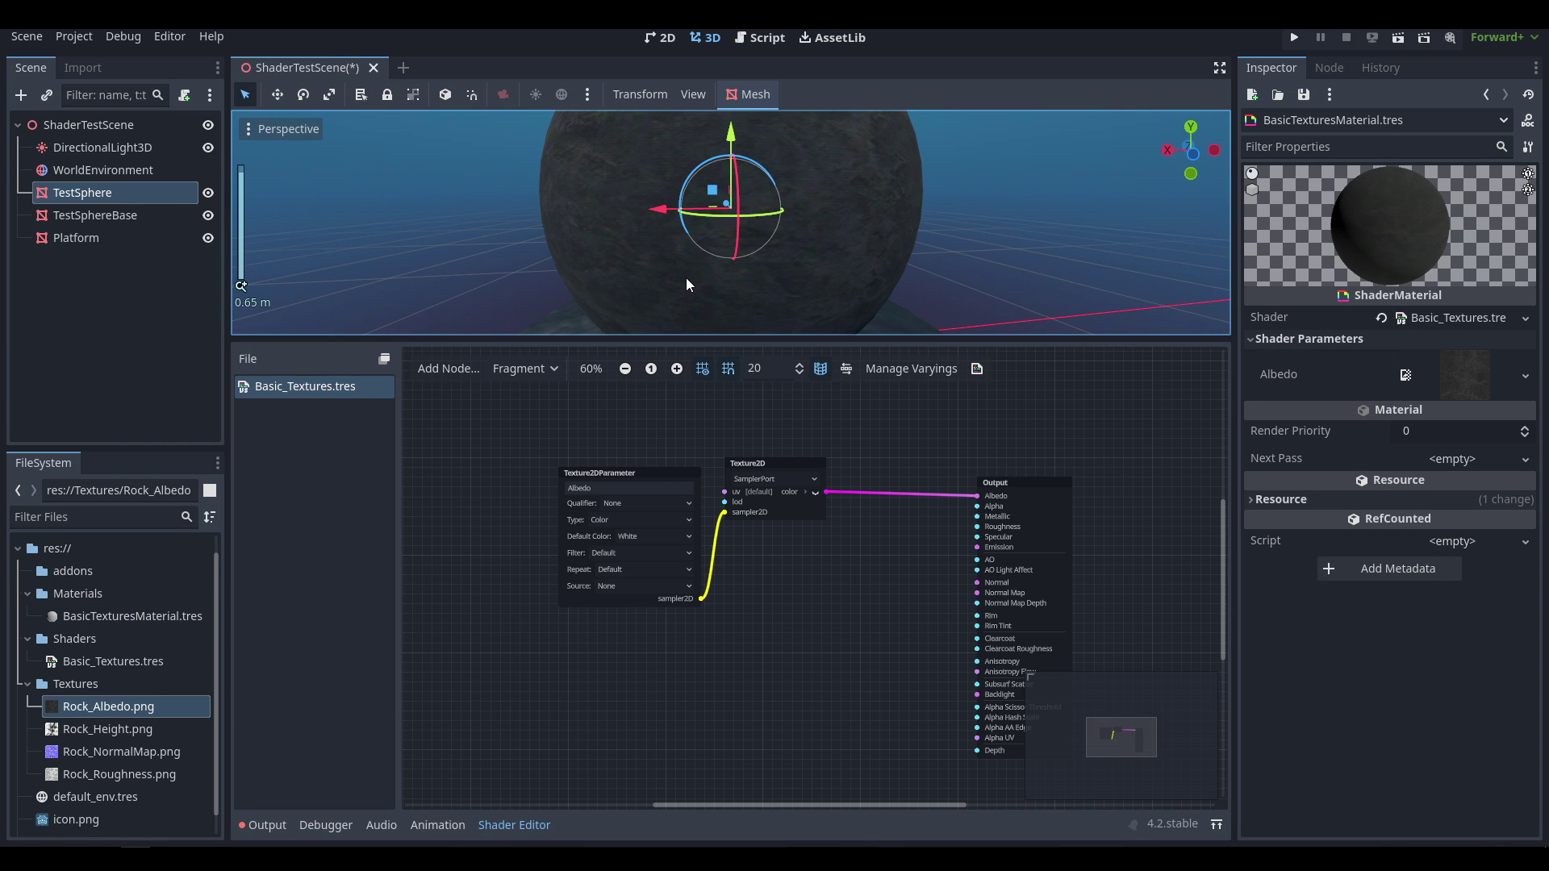
{"action": "left_click_drag", "start_coordinate": [686, 342], "coordinate": [686, 563]}
{"action": "scroll", "coordinate": [783, 320], "scroll_direction": "down", "scroll_amount": 6}
{"action": "middle_click_drag", "start_coordinate": [783, 319], "coordinate": [797, 386]}
{"action": "scroll", "coordinate": [798, 387], "scroll_direction": "up", "scroll_amount": 4}
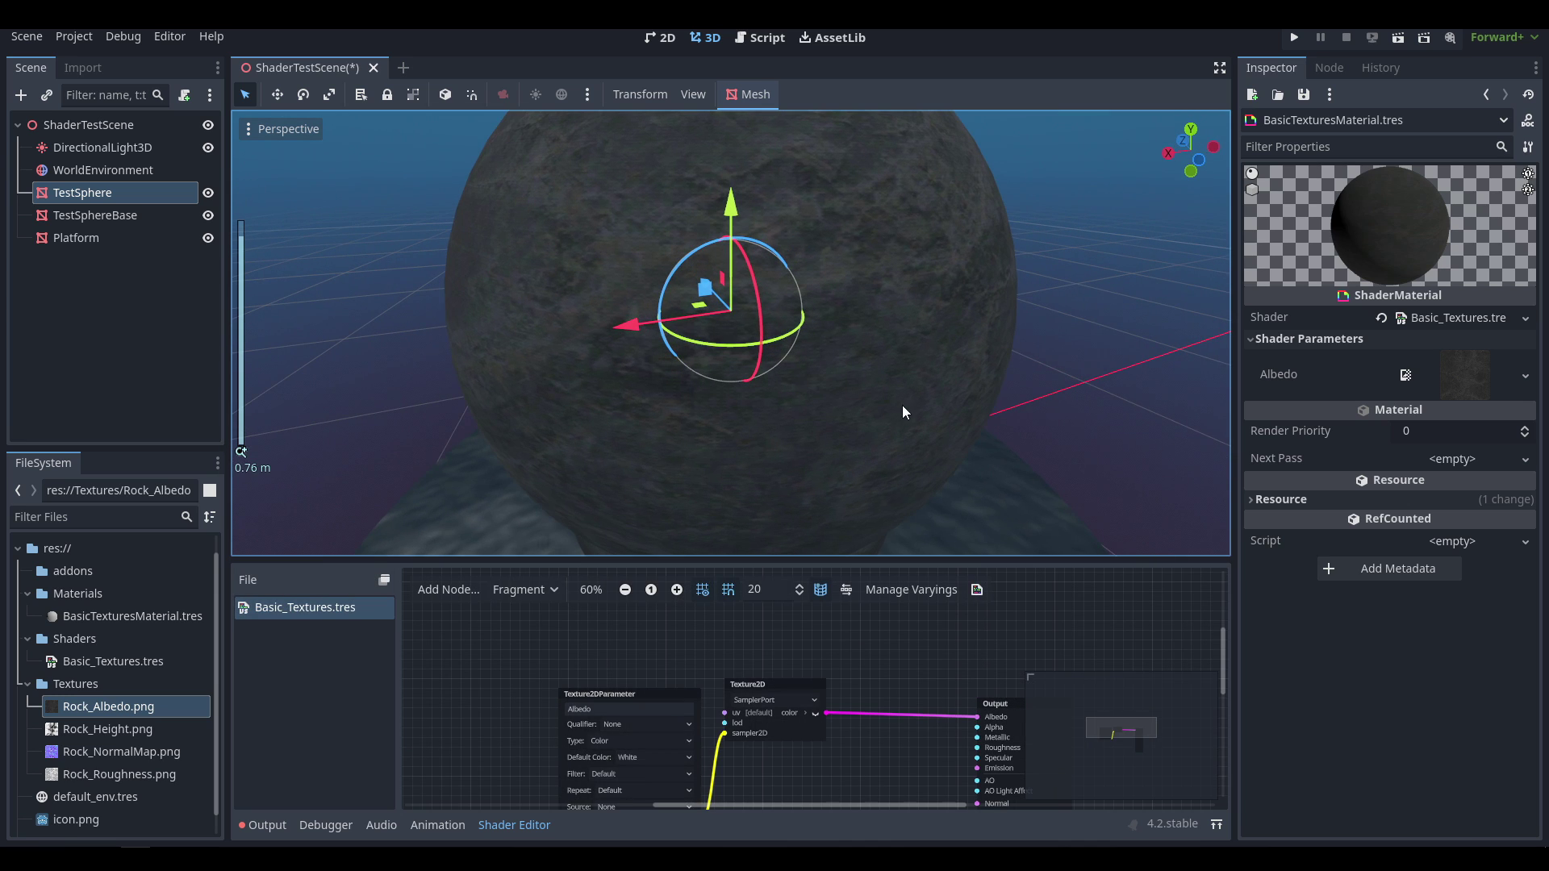
{"action": "middle_click_drag", "start_coordinate": [776, 327], "coordinate": [718, 287]}
{"action": "left_click", "coordinate": [976, 376]}
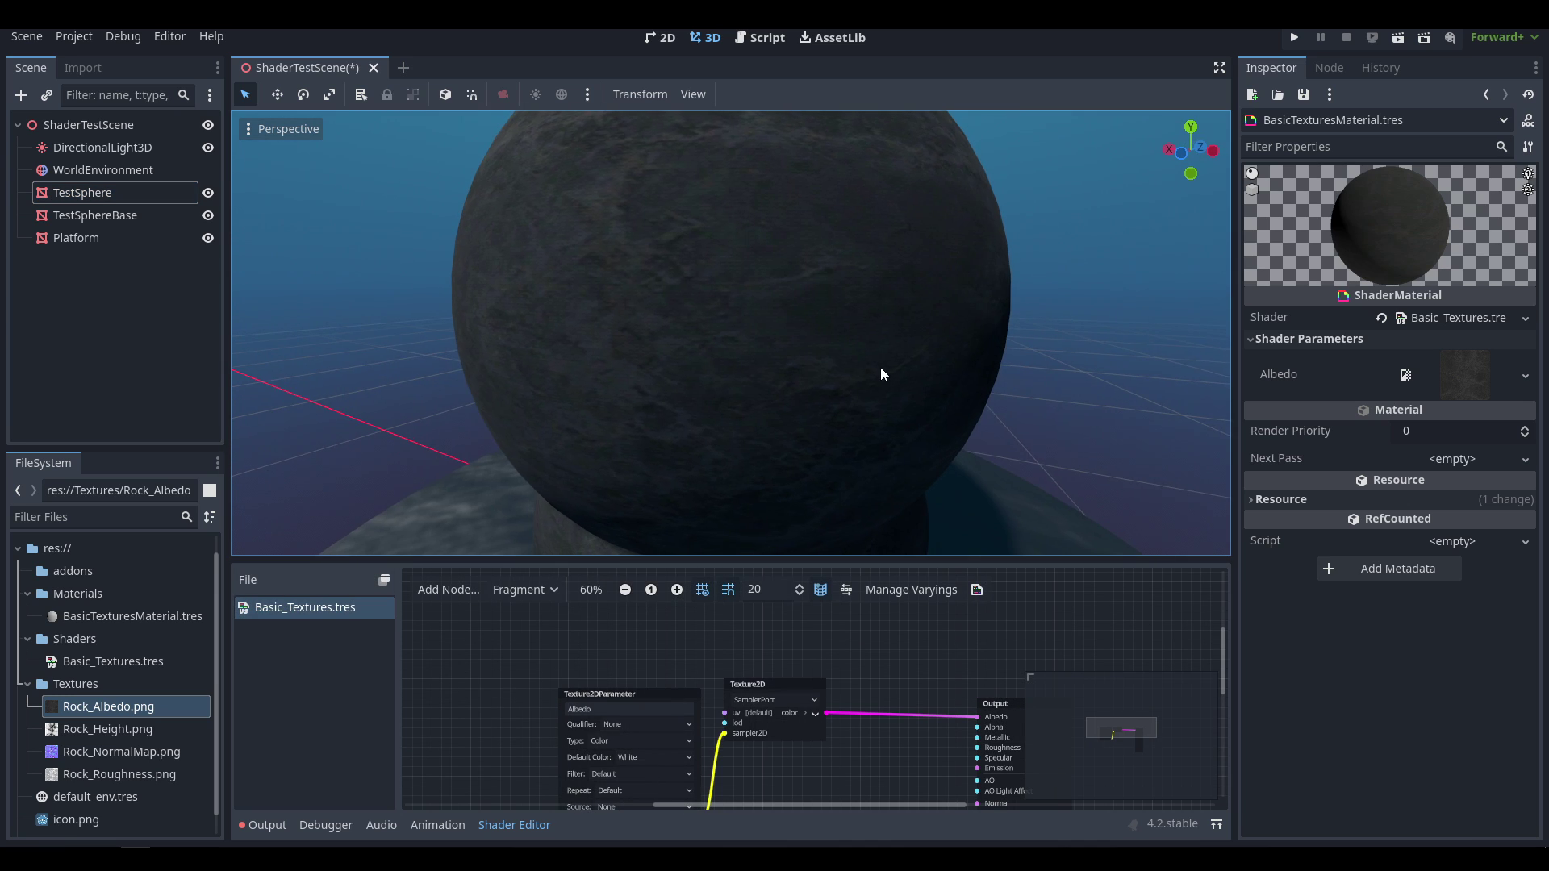
Select all four Rock textures and reimport them with High Quality compression turned on.
{"action": "middle_click_drag", "start_coordinate": [787, 334], "coordinate": [730, 326]}
{"action": "middle_click_drag", "start_coordinate": [778, 276], "coordinate": [788, 277]}
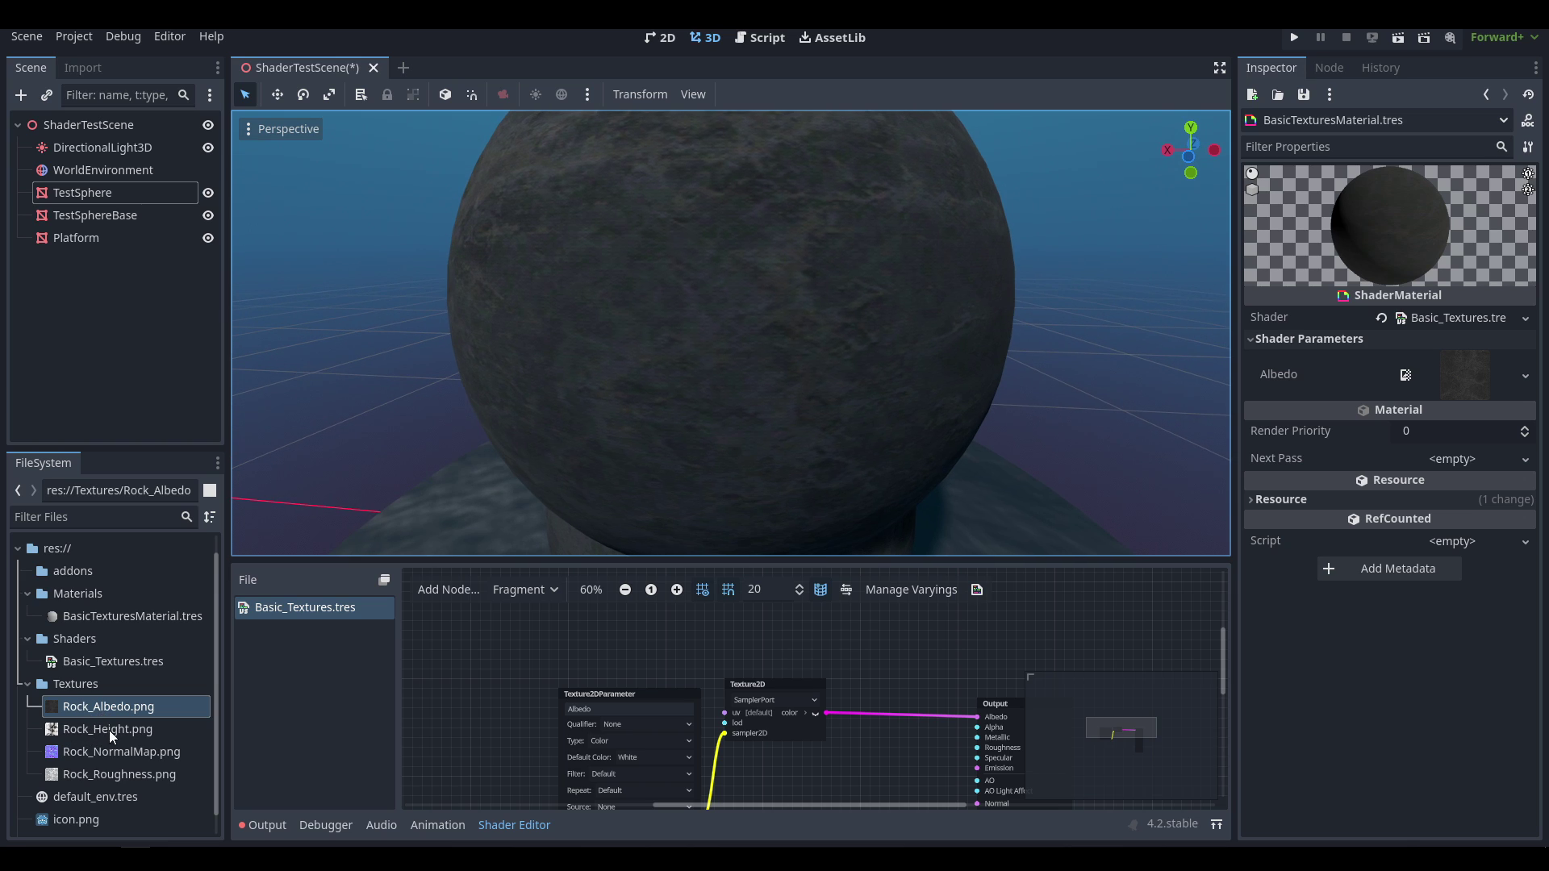
{"action": "left_click", "coordinate": [114, 776], "text": "shift"}
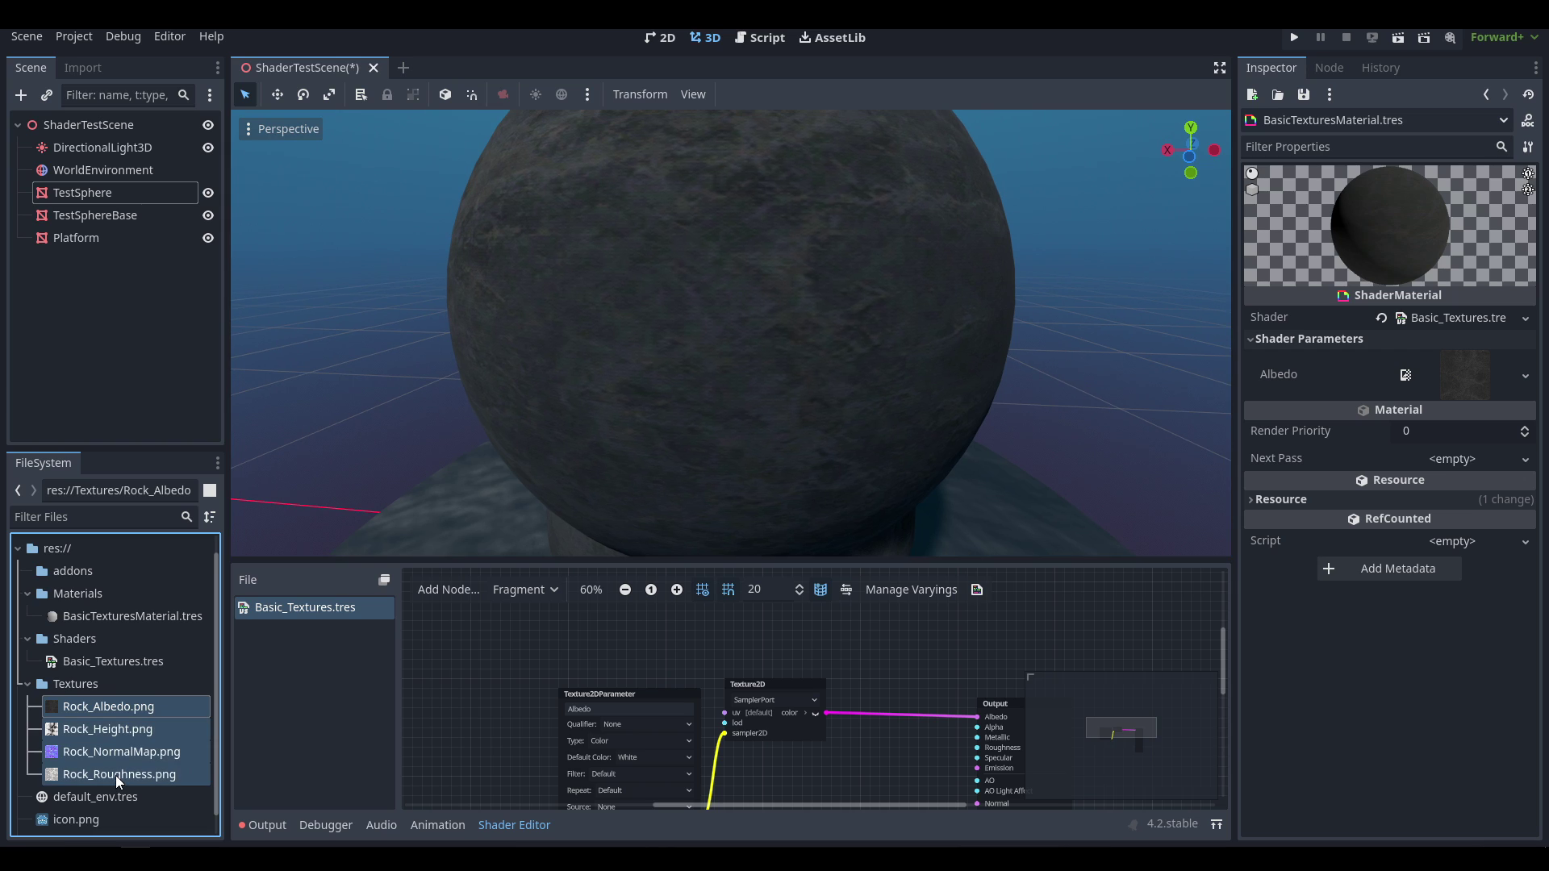
{"action": "left_click", "coordinate": [89, 70]}
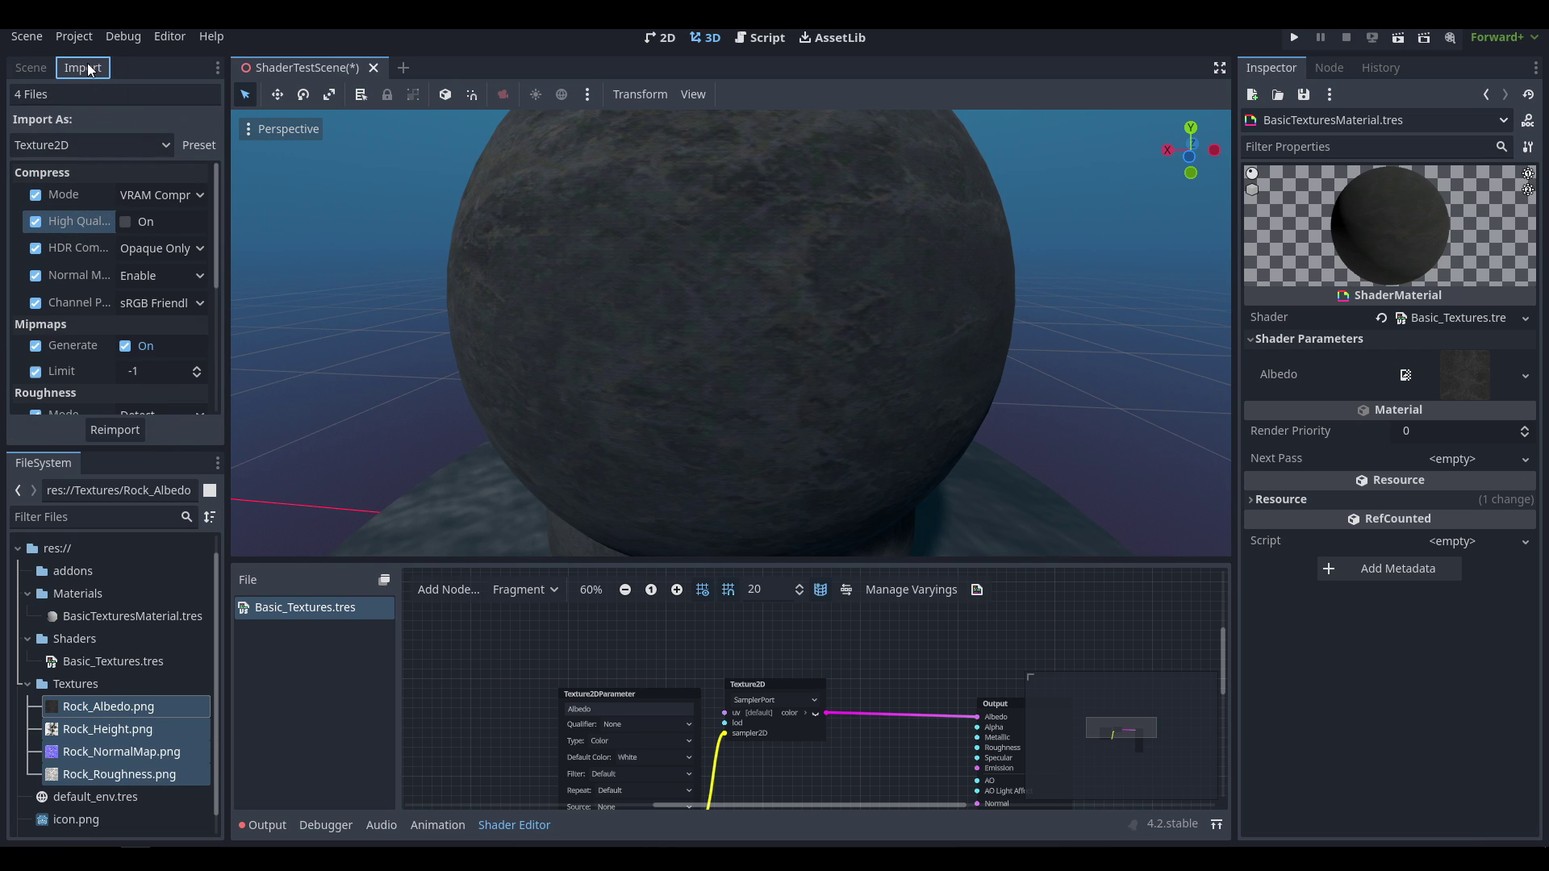
{"action": "left_click", "coordinate": [126, 222]}
{"action": "left_click", "coordinate": [115, 430]}
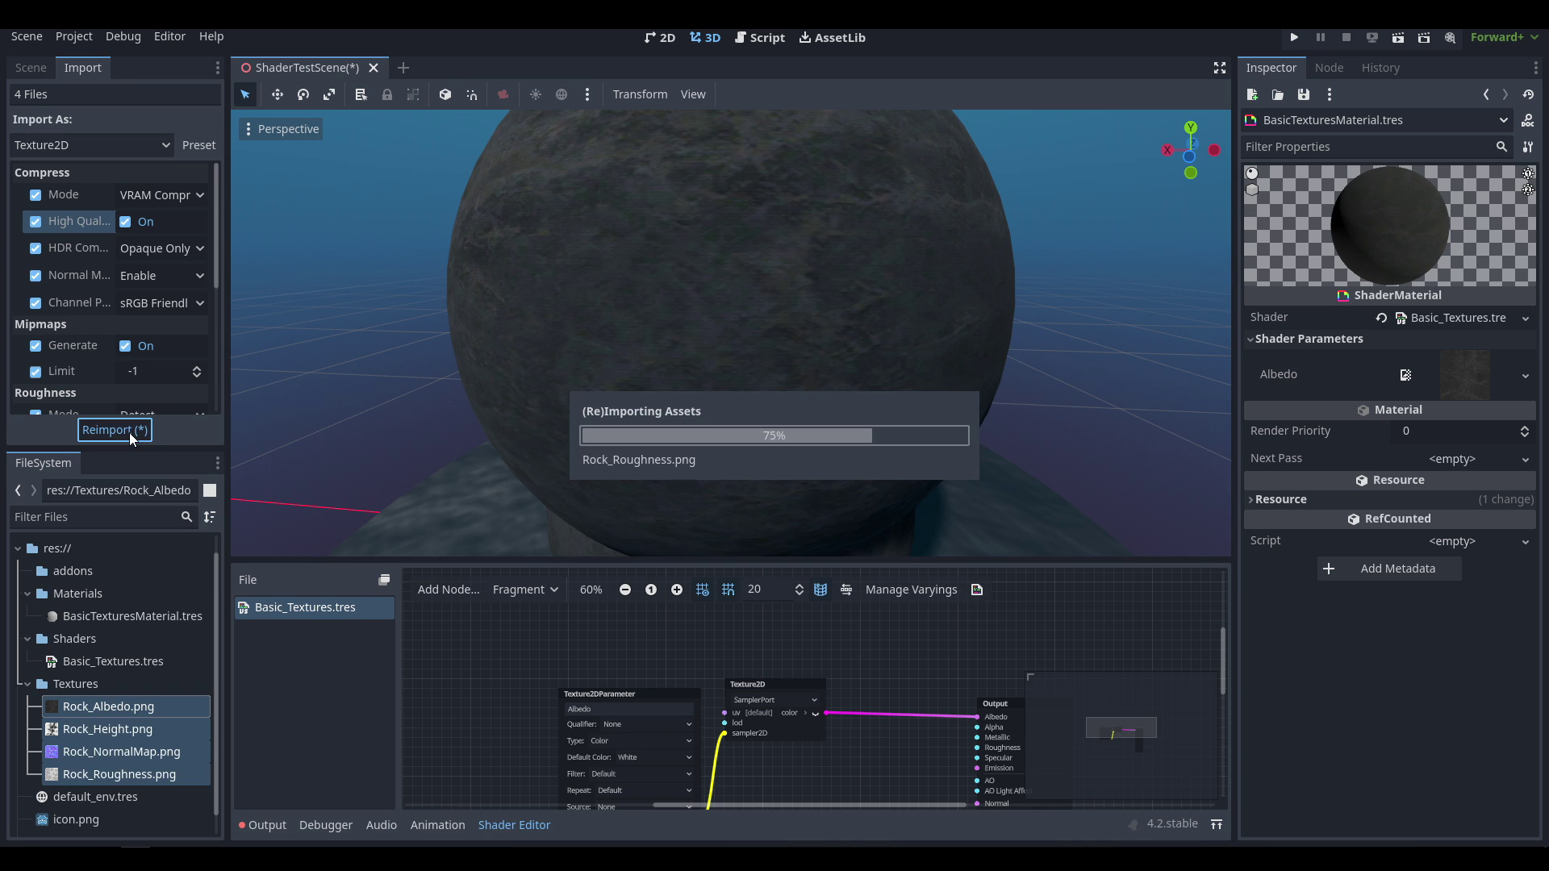
Enlarge the shader graph, move the Albedo parameter node away from Texture2D, and set its Repeat option to Enabled.
{"action": "middle_click_drag", "start_coordinate": [715, 281], "coordinate": [839, 267]}
{"action": "scroll", "coordinate": [839, 267], "scroll_direction": "down", "scroll_amount": 4}
{"action": "left_click_drag", "start_coordinate": [545, 560], "coordinate": [539, 340]}
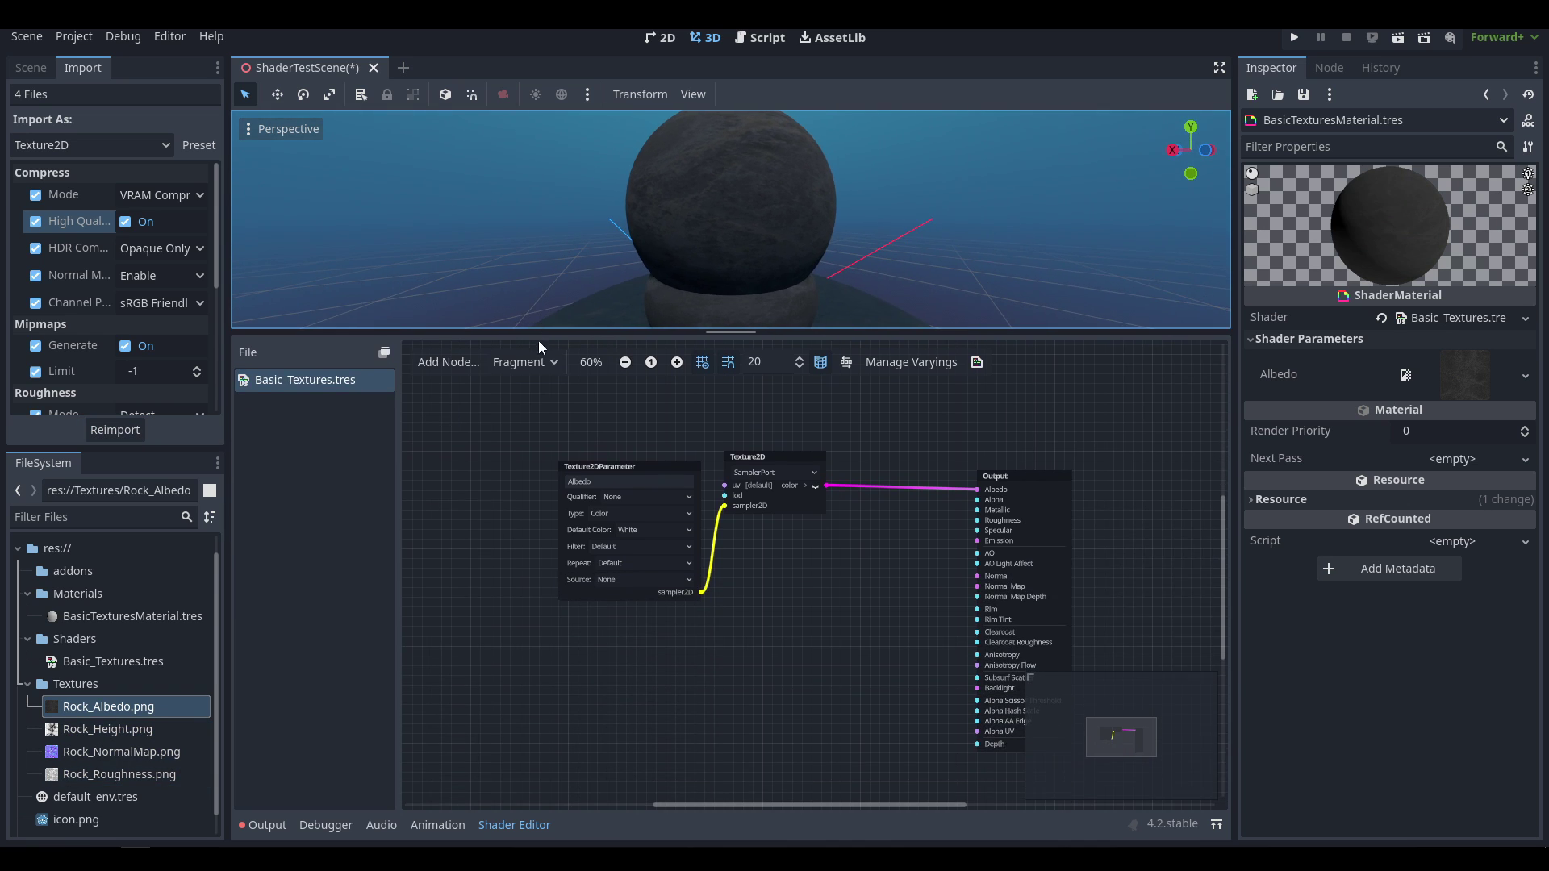
{"action": "middle_click_drag", "start_coordinate": [690, 429], "coordinate": [751, 476]}
{"action": "left_click_drag", "start_coordinate": [733, 515], "coordinate": [677, 524]}
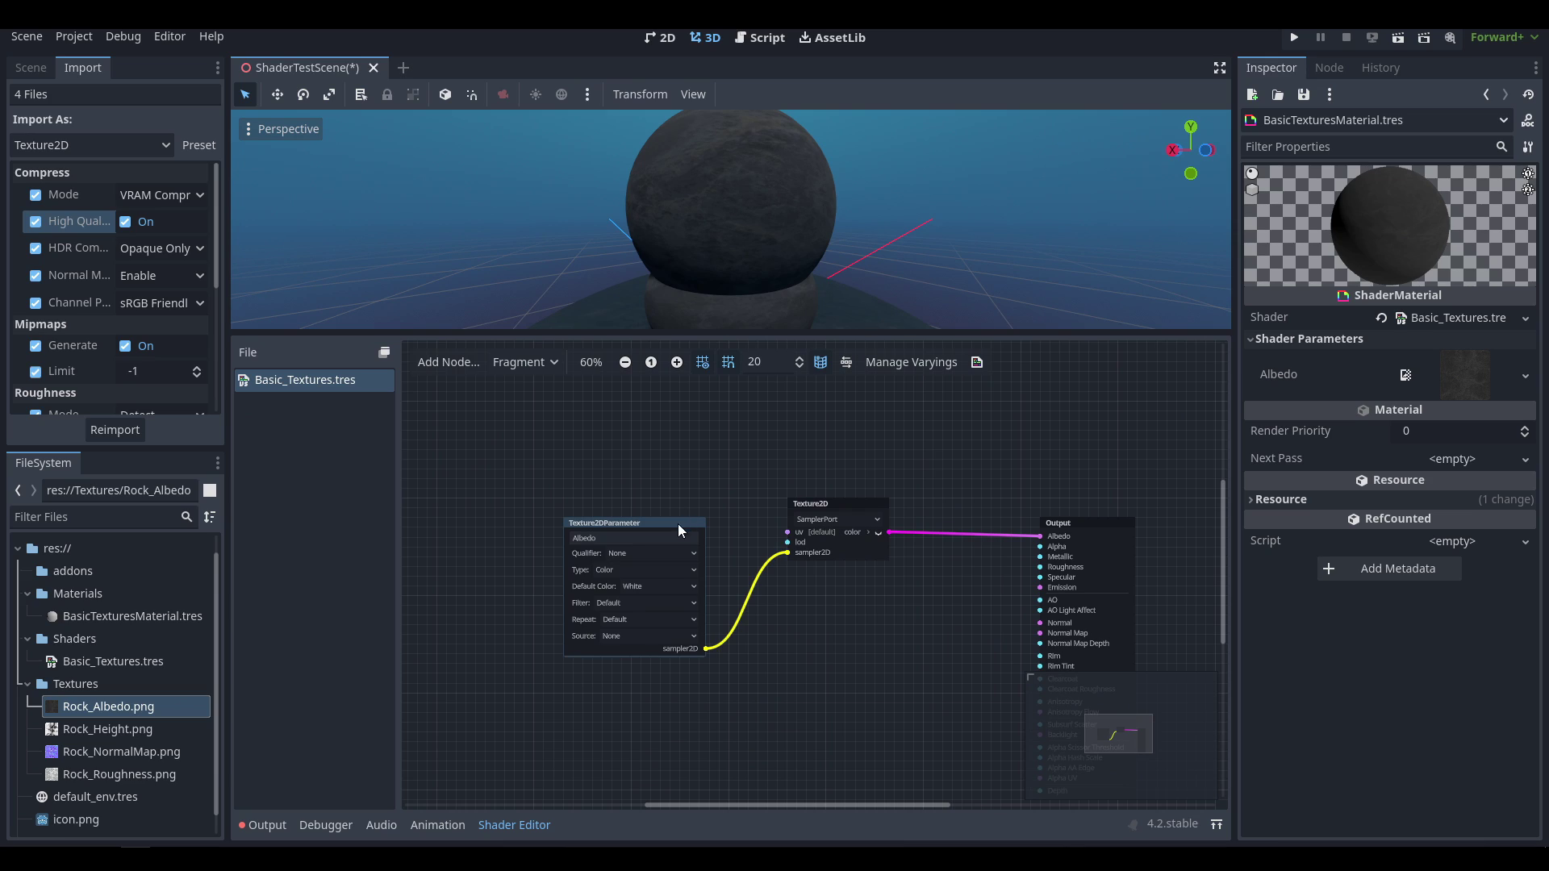
{"action": "left_click", "coordinate": [676, 621]}
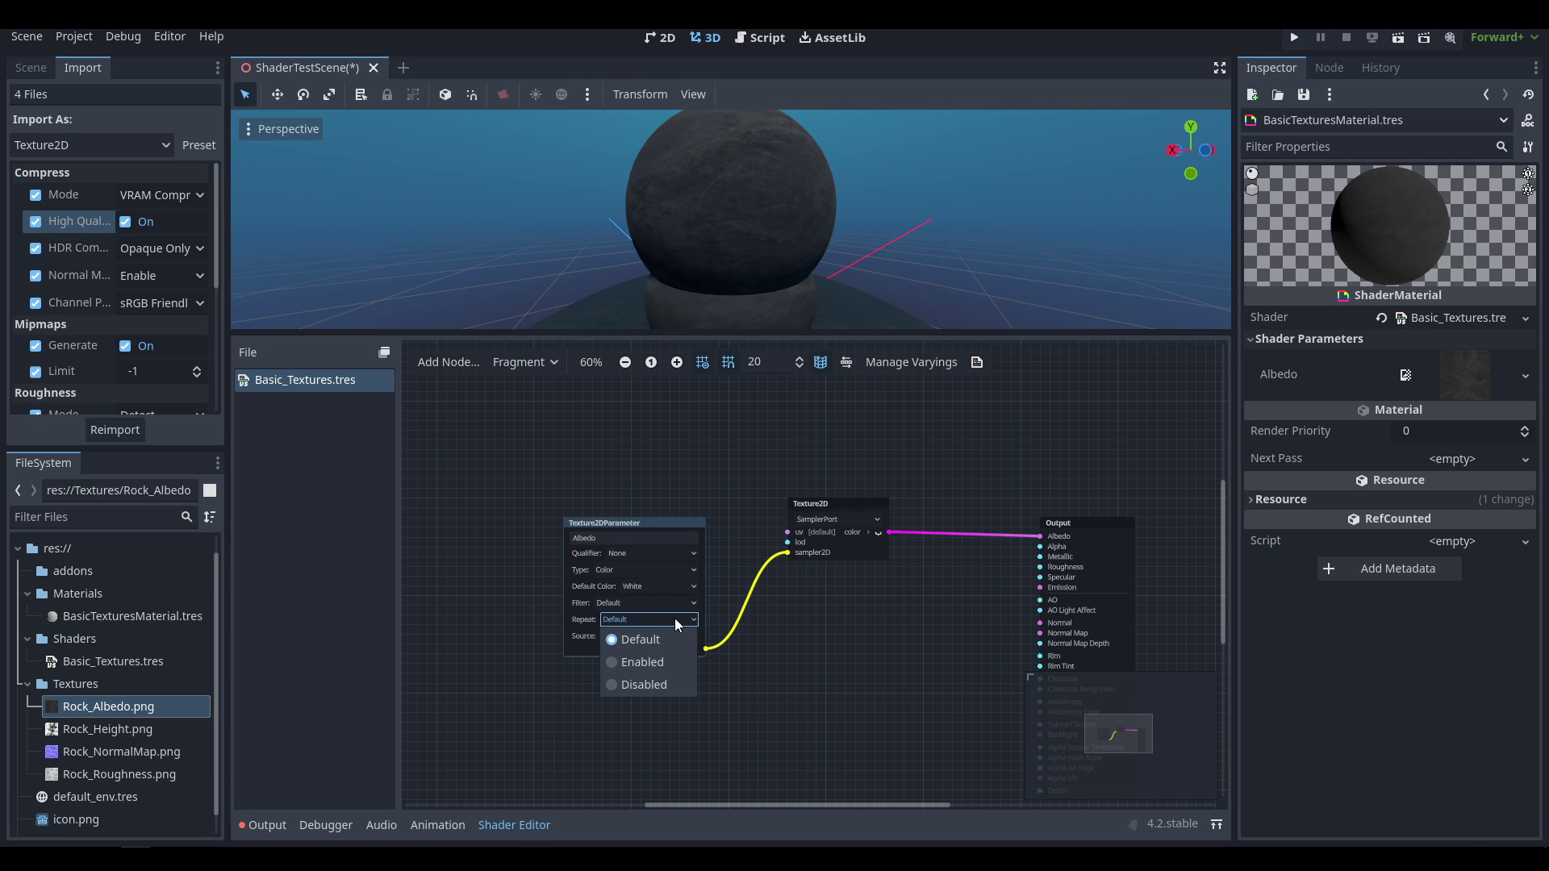
{"action": "left_click", "coordinate": [663, 663]}
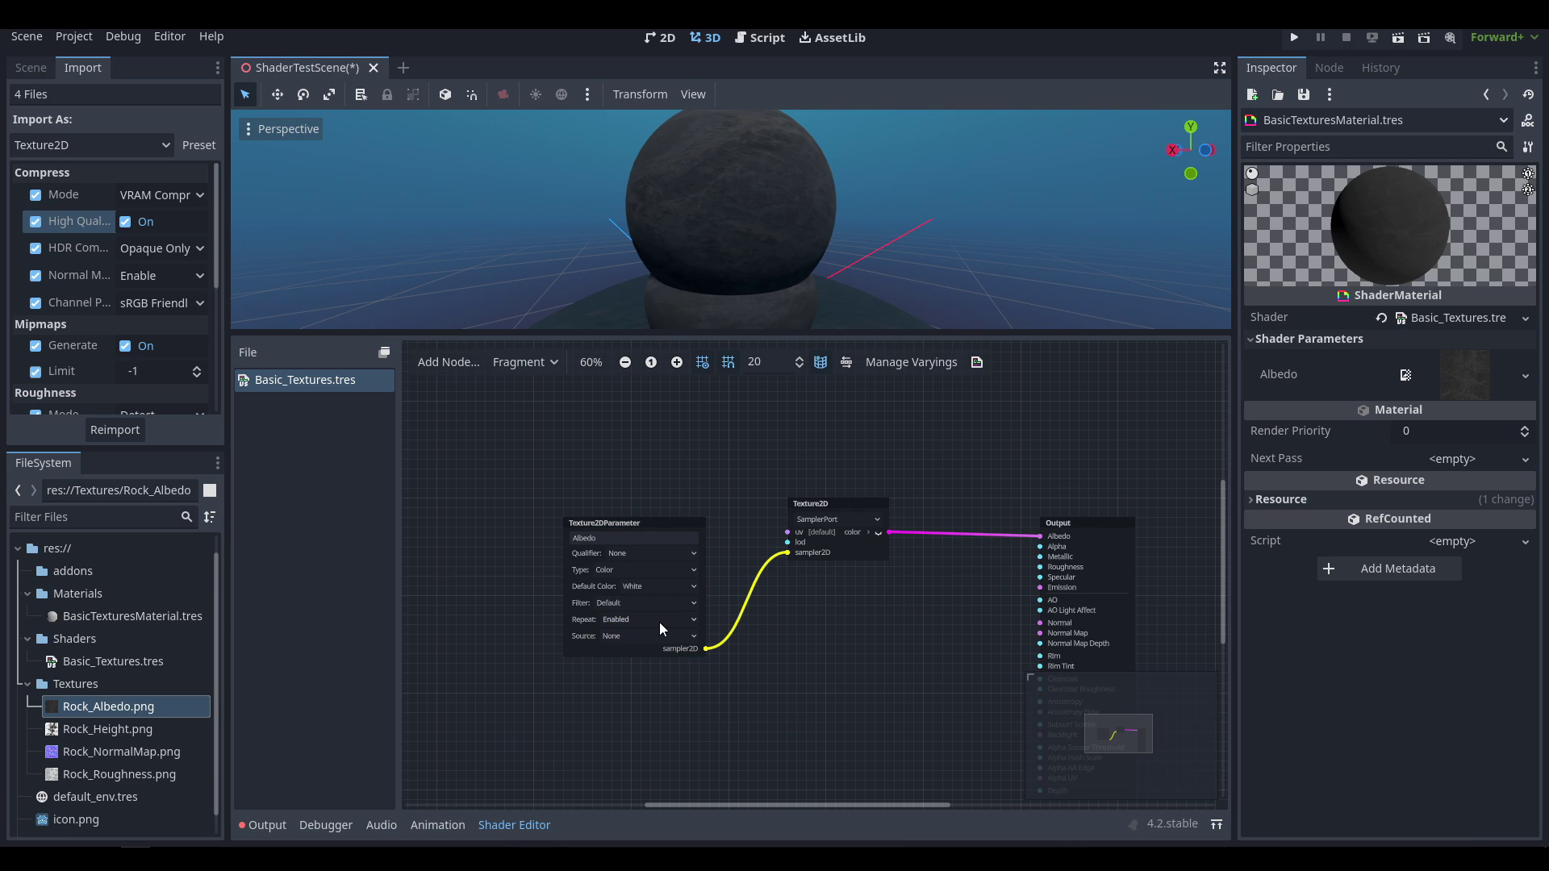
{"action": "left_click", "coordinate": [660, 622]}
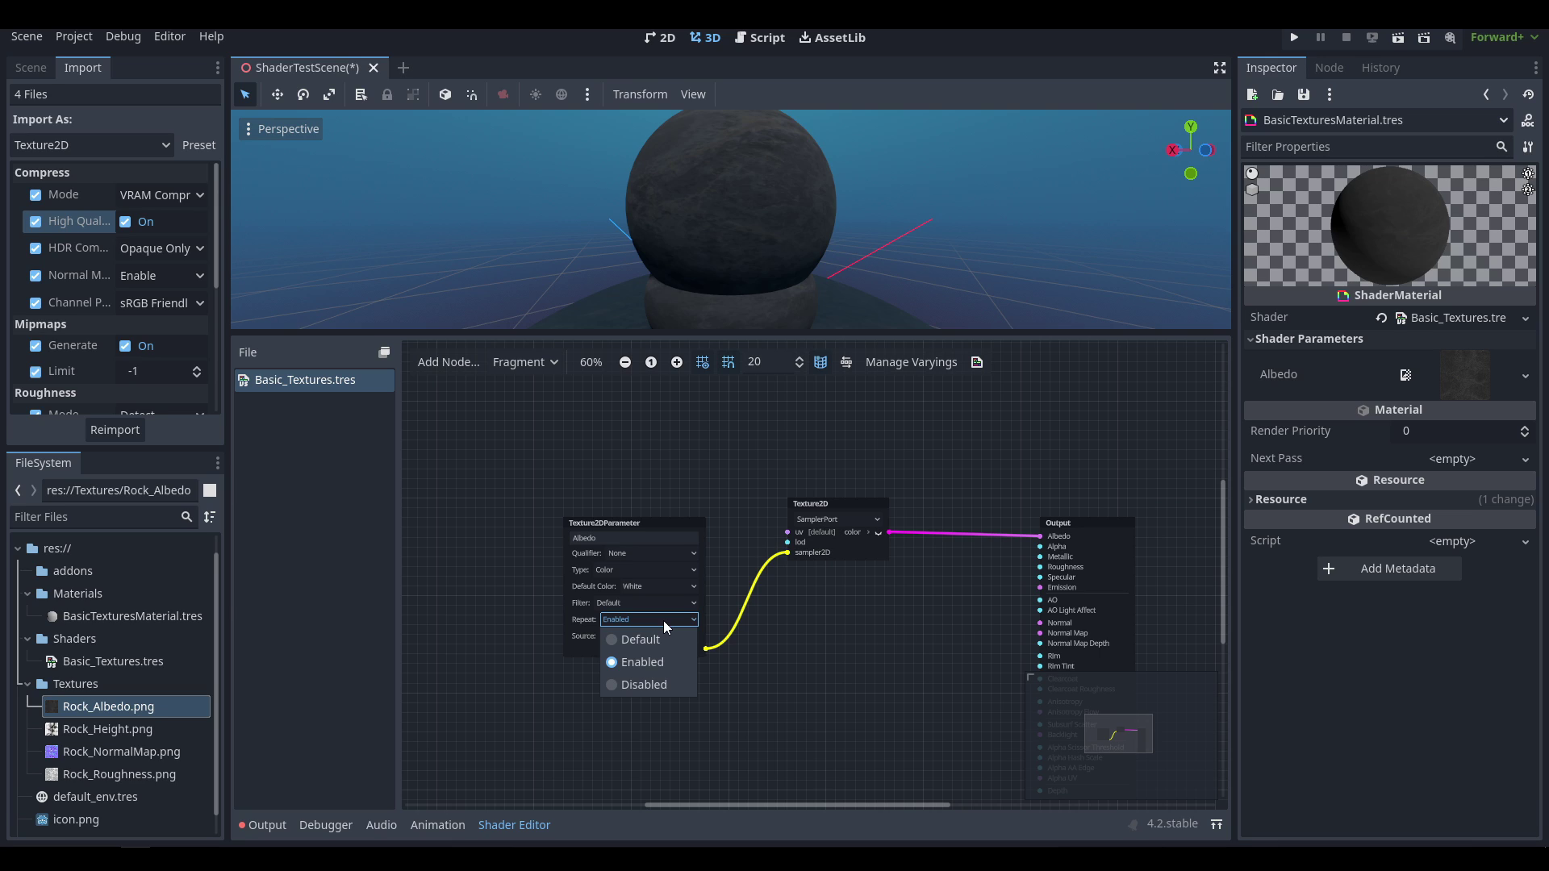
{"action": "left_click", "coordinate": [714, 507]}
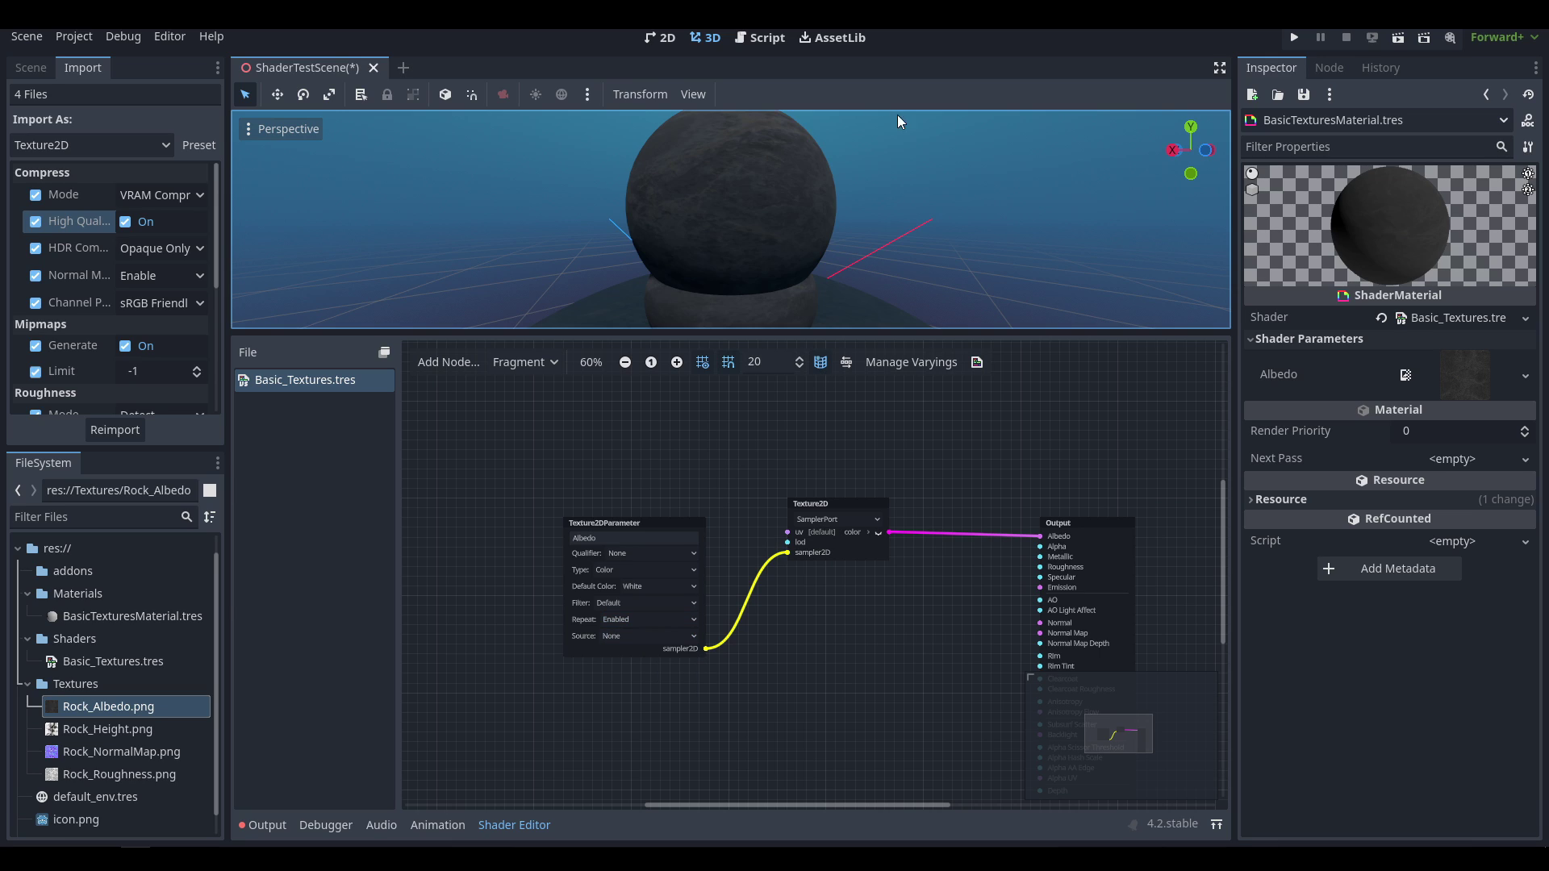
Feed the Texture2D node's lod input from a new FloatParameter node named Lod.
{"action": "middle_click_drag", "start_coordinate": [748, 481], "coordinate": [786, 511]}
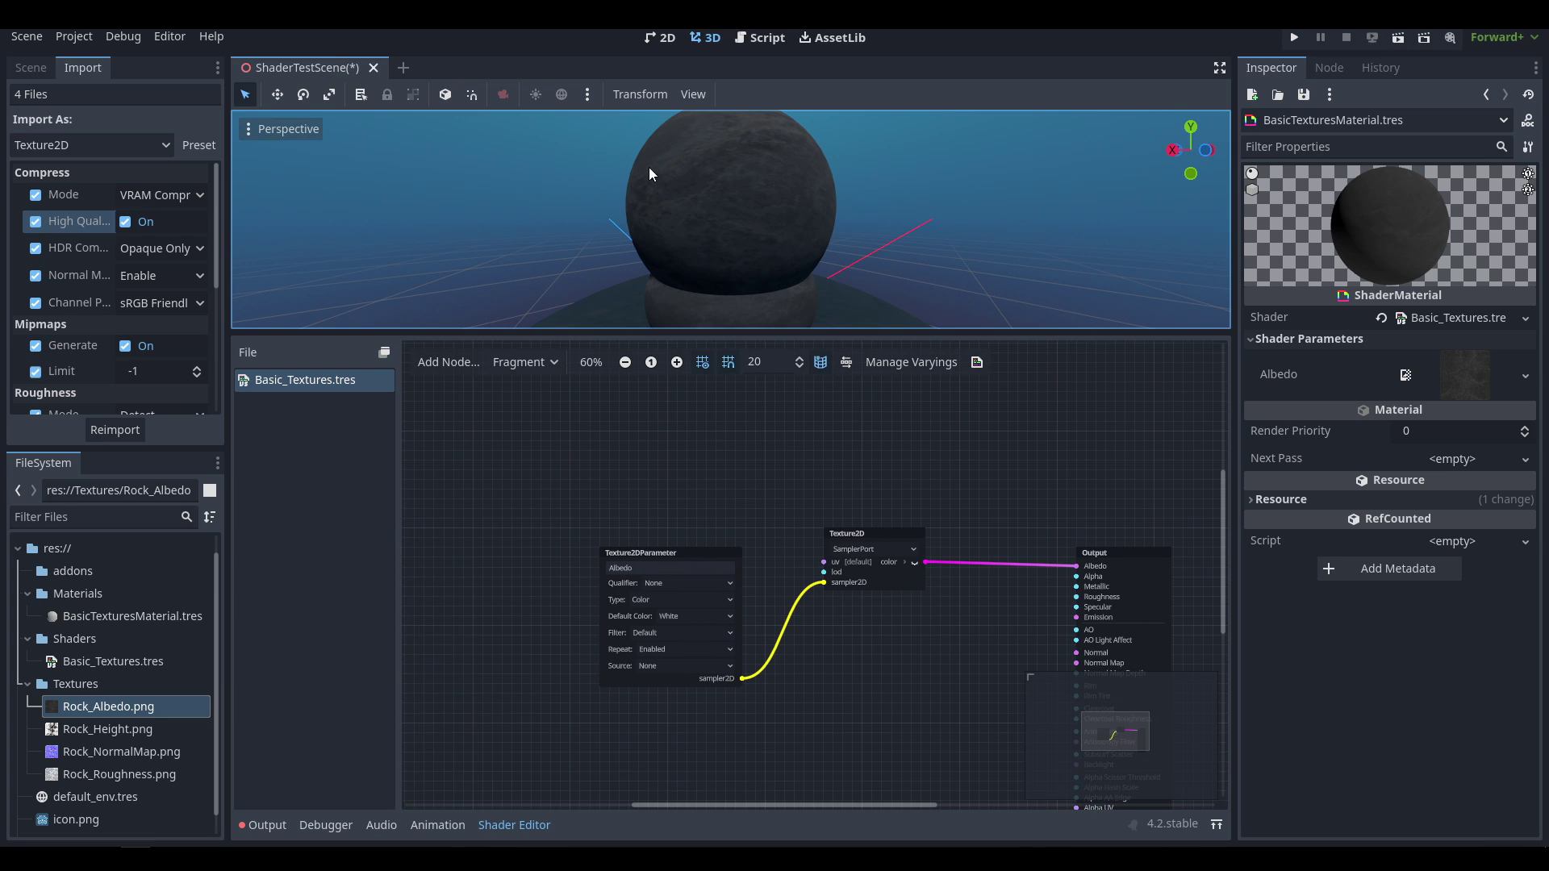
{"action": "middle_click_drag", "start_coordinate": [685, 246], "coordinate": [795, 252]}
{"action": "middle_click_drag", "start_coordinate": [807, 561], "coordinate": [826, 573]}
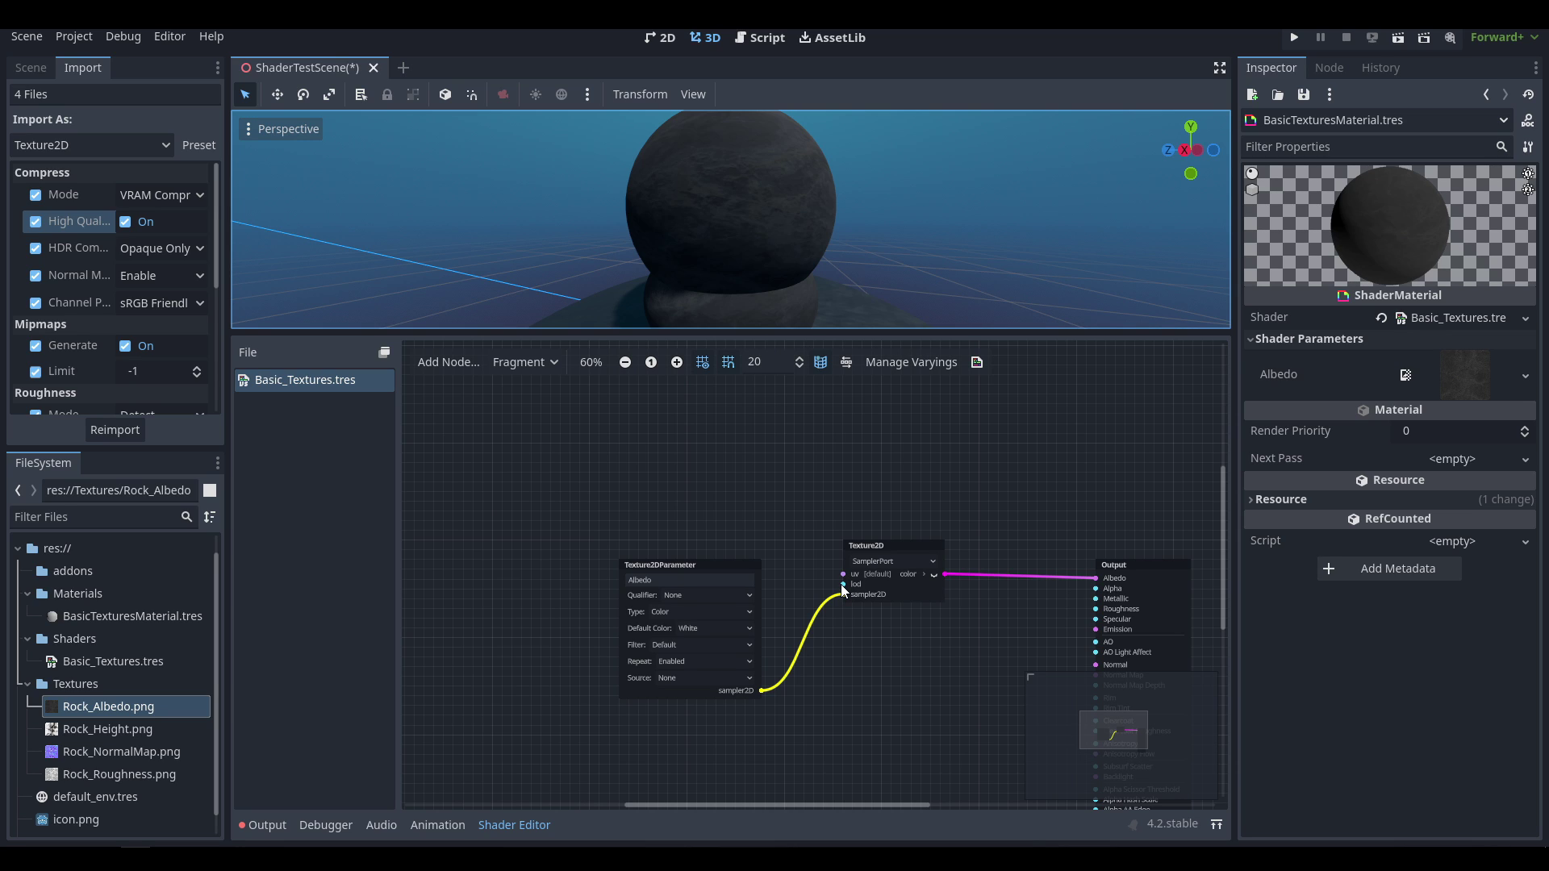
{"action": "left_click_drag", "start_coordinate": [843, 587], "coordinate": [731, 467]}
{"action": "type", "text": "floatp"}
{"action": "key", "text": "Return"}
{"action": "left_click", "coordinate": [778, 482]}
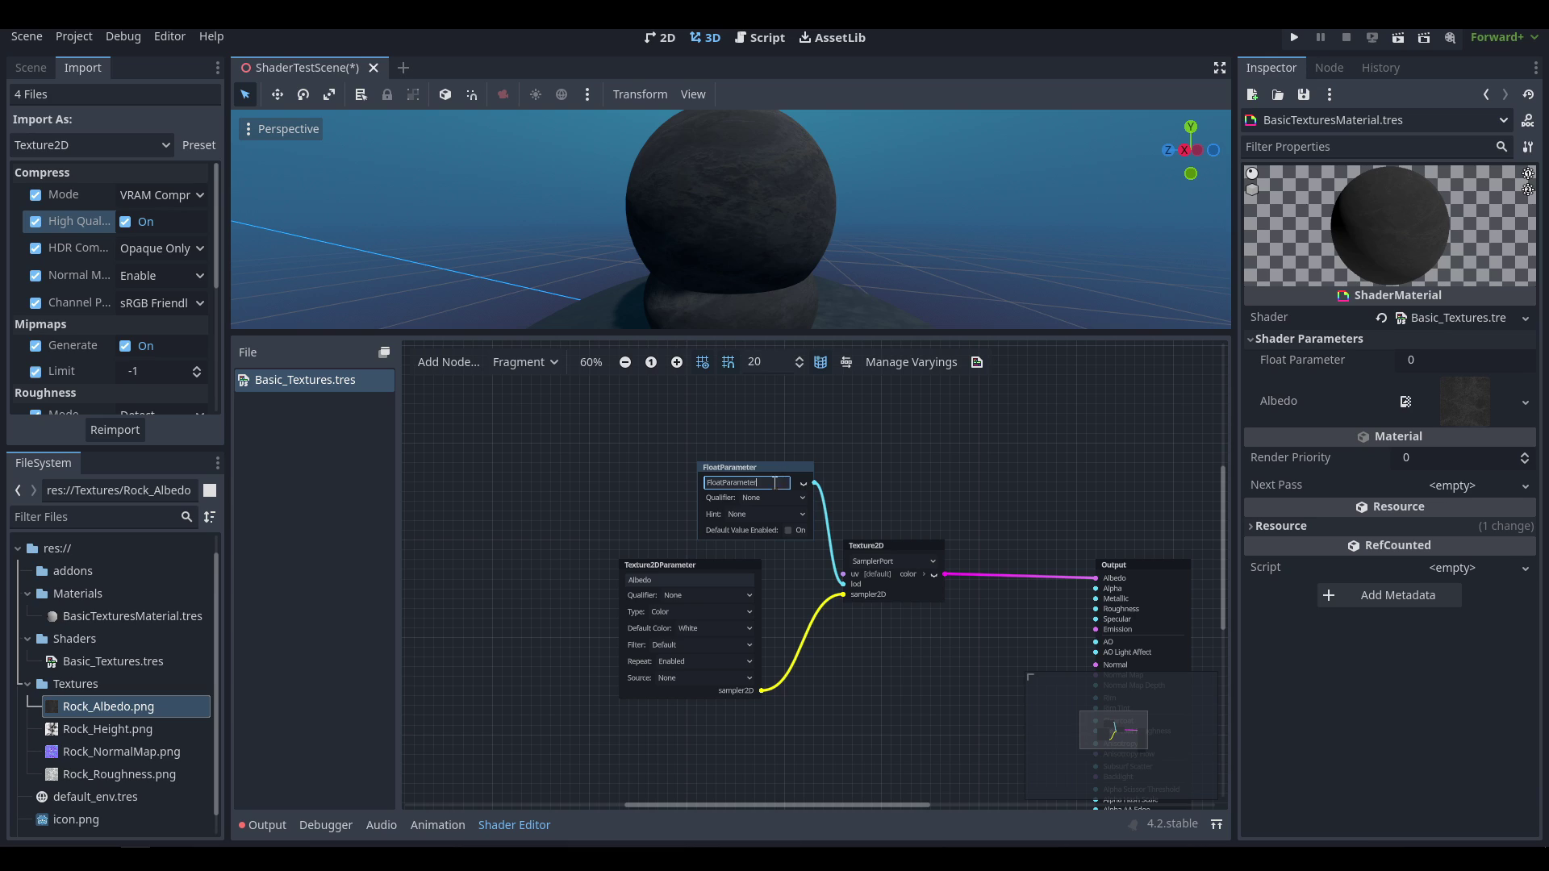
{"action": "double_click", "coordinate": [777, 482]}
{"action": "type", "text": "Lod"}
{"action": "key", "text": "Return"}
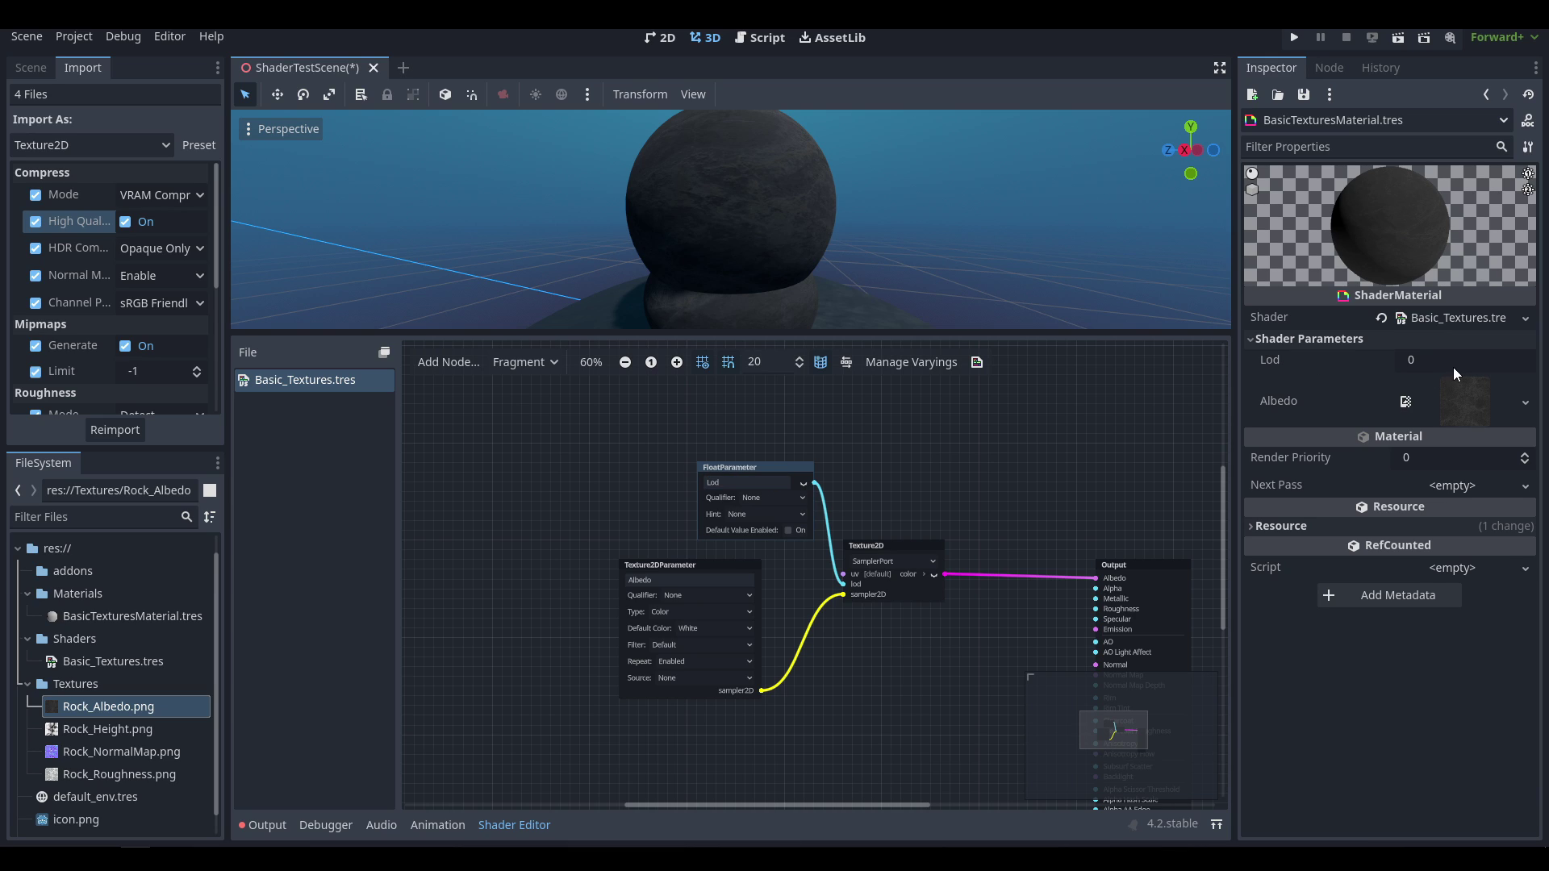
Set the material's Lod parameter to 1 and inspect the sphere's texture up close.
{"action": "left_click", "coordinate": [1444, 361]}
{"action": "type", "text": "1"}
{"action": "key", "text": "Return"}
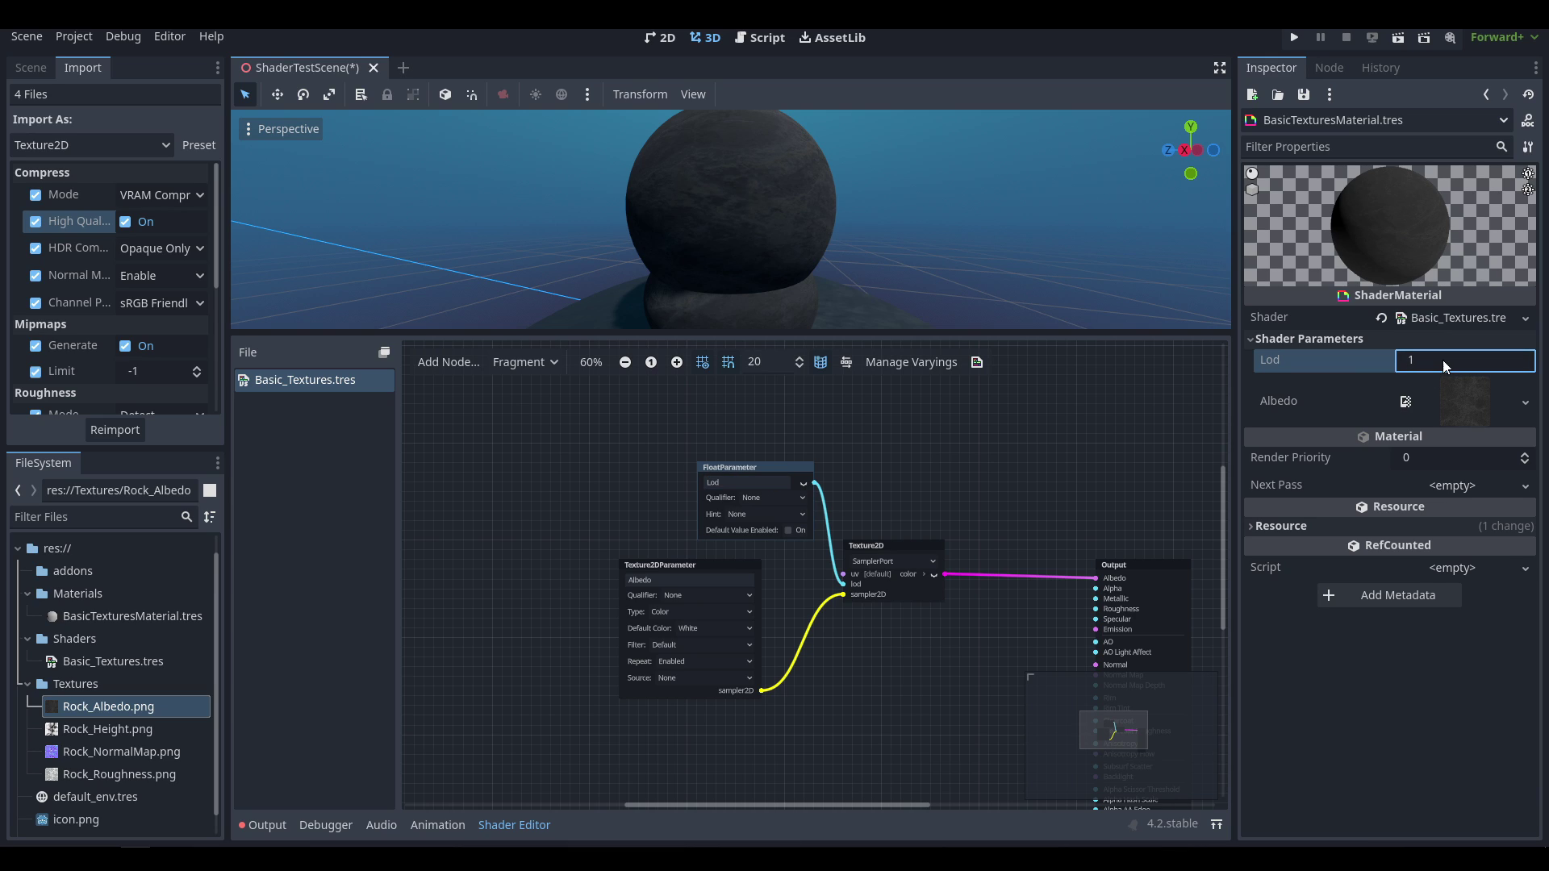
{"action": "left_click", "coordinate": [972, 246]}
{"action": "scroll", "coordinate": [794, 197], "scroll_direction": "up", "scroll_amount": 5}
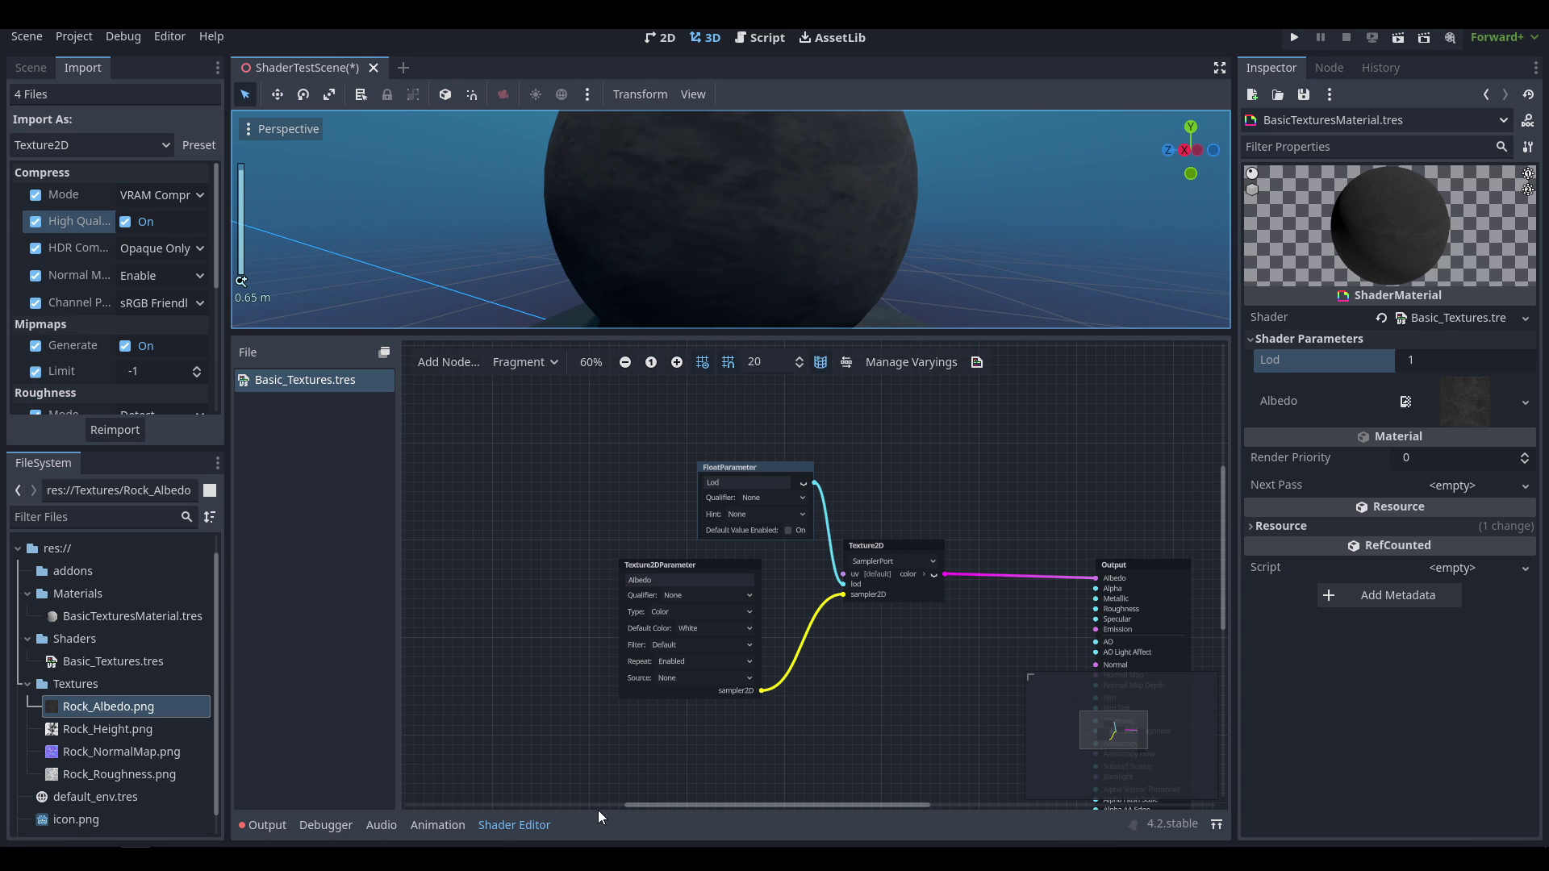
Hide the shader editor and try higher Lod values up to 5, checking the sphere from several distances and angles.
{"action": "left_click", "coordinate": [505, 826]}
{"action": "left_click", "coordinate": [1454, 359]}
{"action": "type", "text": "3"}
{"action": "key", "text": "Return"}
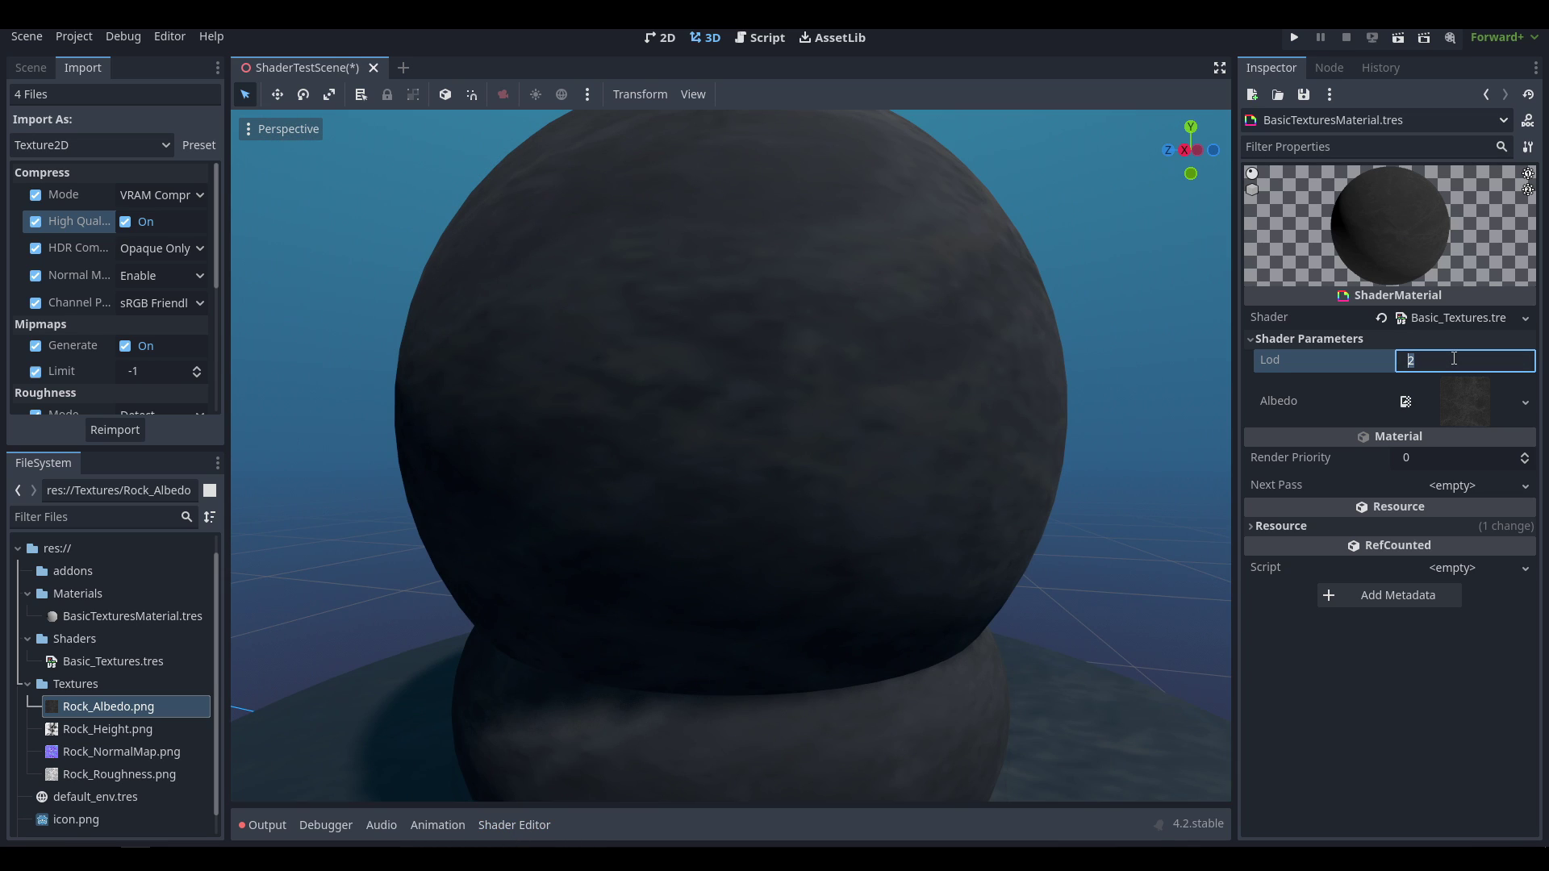
{"action": "left_click", "coordinate": [1459, 360]}
{"action": "type", "text": "5"}
{"action": "key", "text": "Return"}
{"action": "scroll", "coordinate": [811, 435], "scroll_direction": "down", "scroll_amount": 5}
{"action": "middle_click_drag", "start_coordinate": [947, 413], "coordinate": [847, 482]}
{"action": "middle_click_drag", "start_coordinate": [853, 393], "coordinate": [837, 340]}
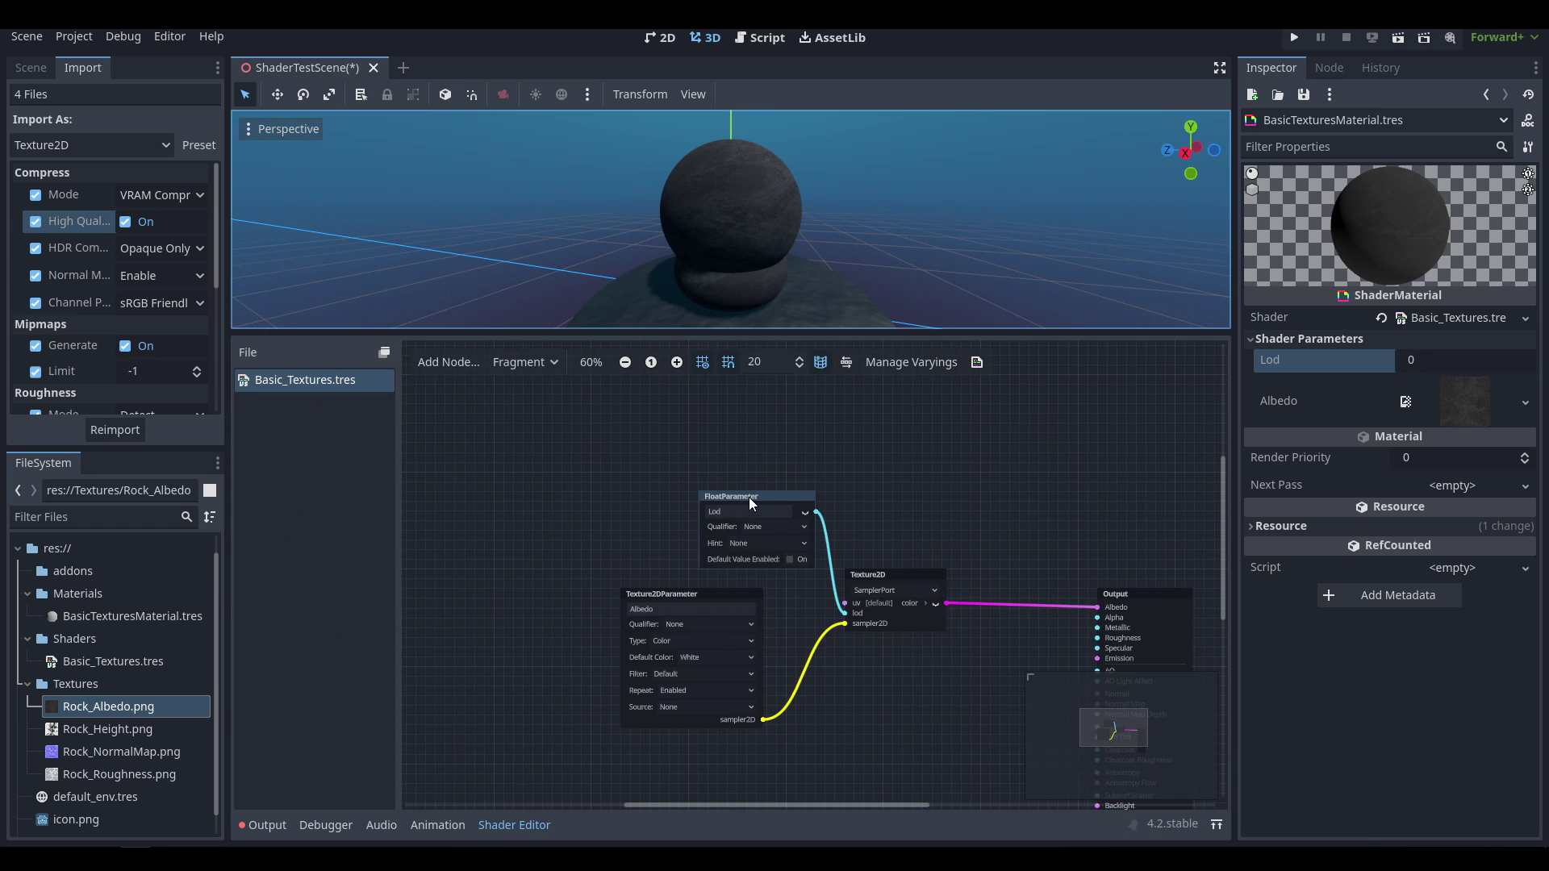
Stack the Lod parameter node directly above the Albedo parameter node, beside Texture2D.
{"action": "left_click_drag", "start_coordinate": [749, 497], "coordinate": [687, 514]}
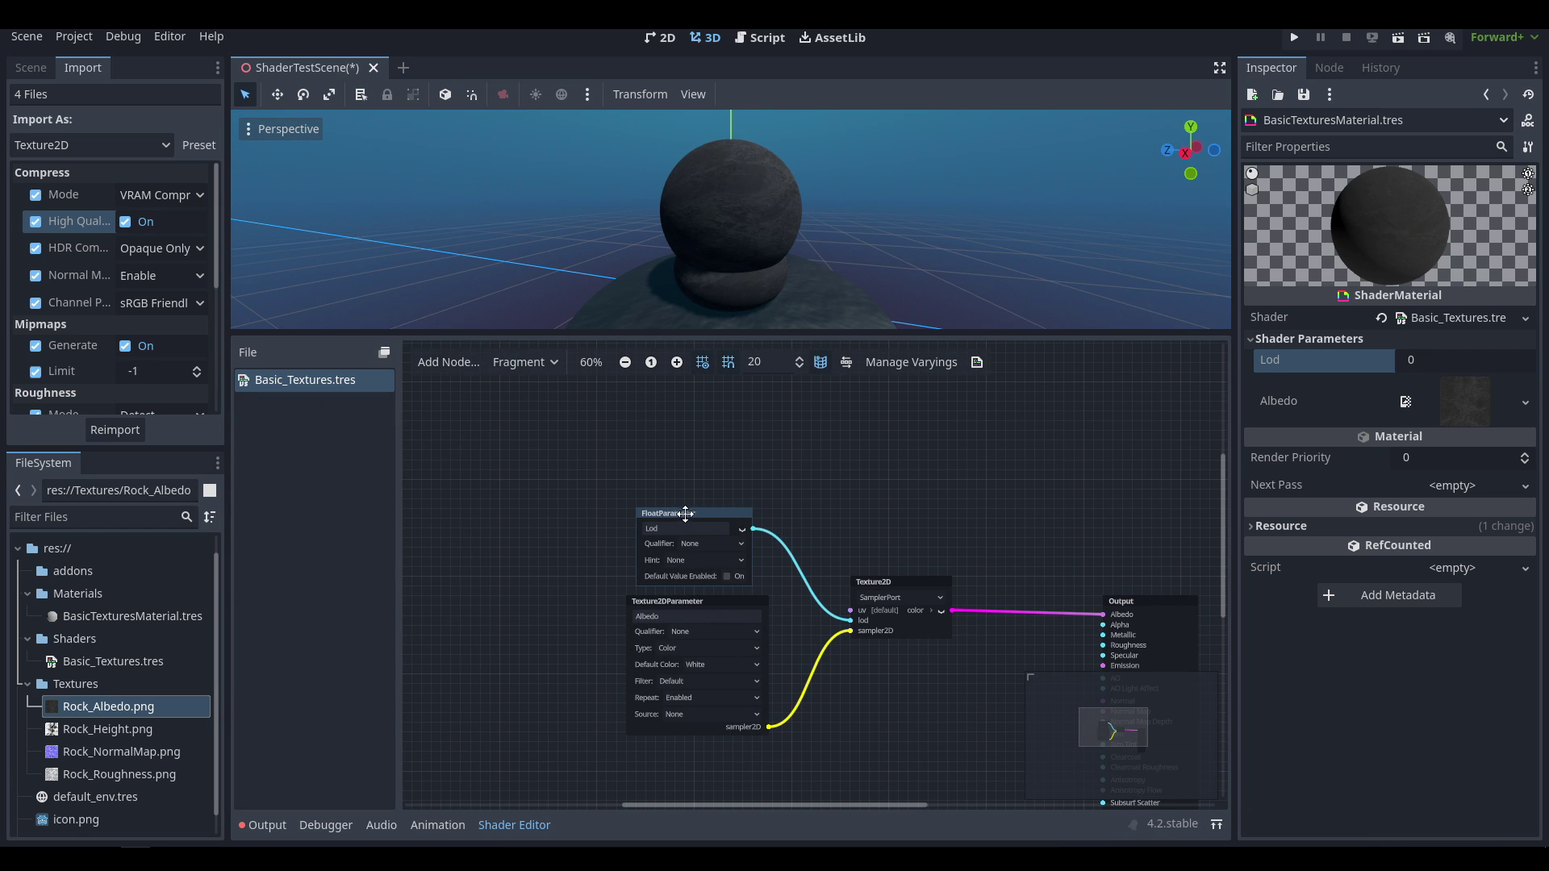
{"action": "left_click_drag", "start_coordinate": [720, 597], "coordinate": [735, 663]}
{"action": "left_click_drag", "start_coordinate": [712, 515], "coordinate": [721, 573]}
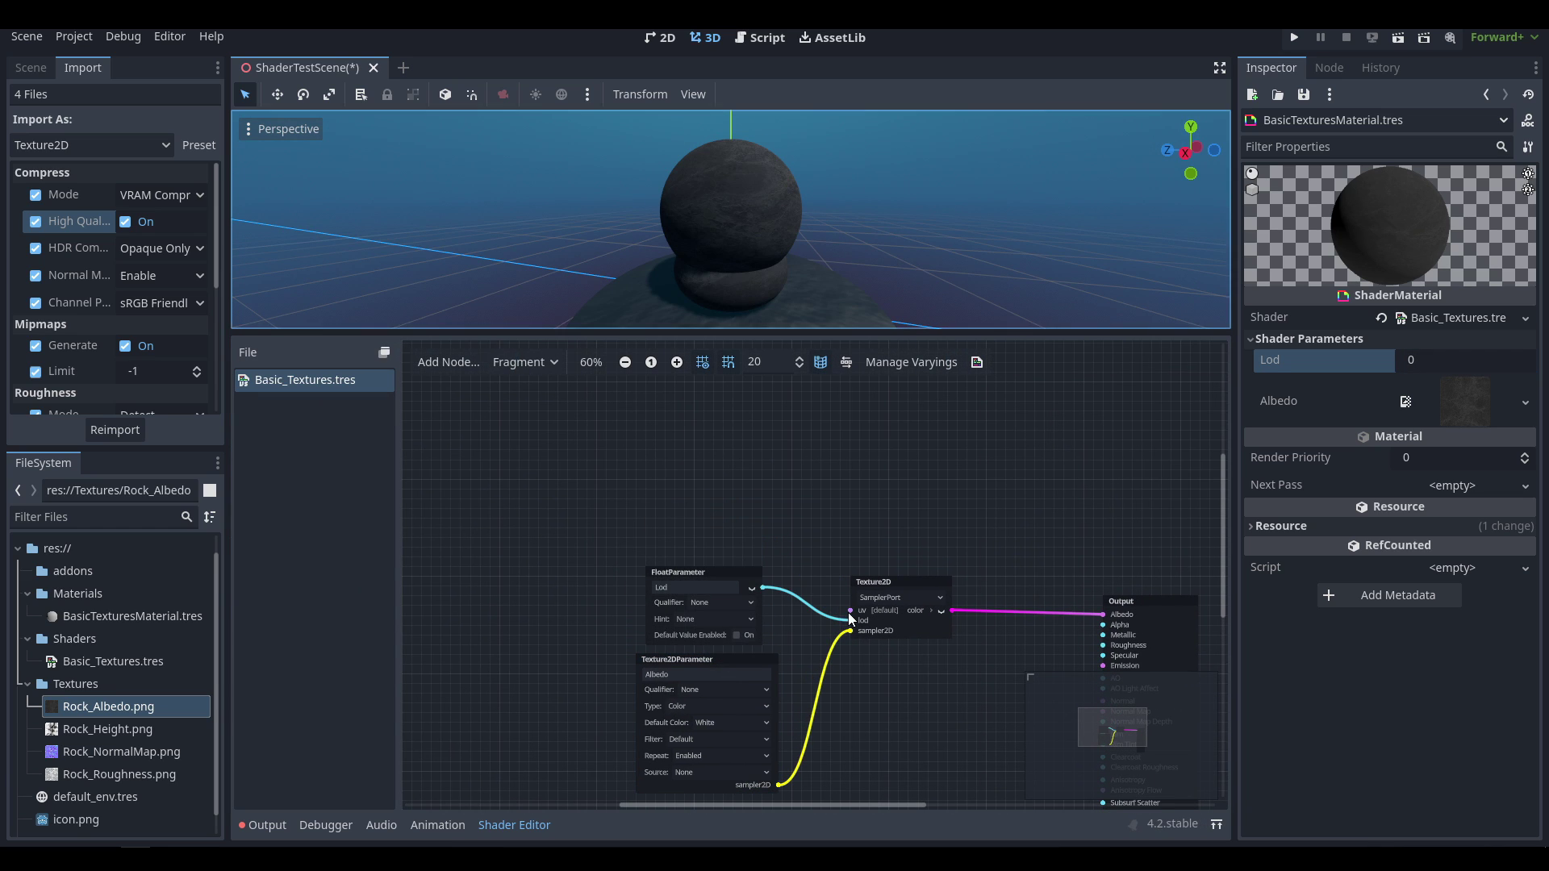
Feed the Texture2D node's uv input from a new UVPanning node and place it above the Lod node.
{"action": "left_click_drag", "start_coordinate": [850, 620], "coordinate": [765, 486]}
{"action": "type", "text": "floatpa"}
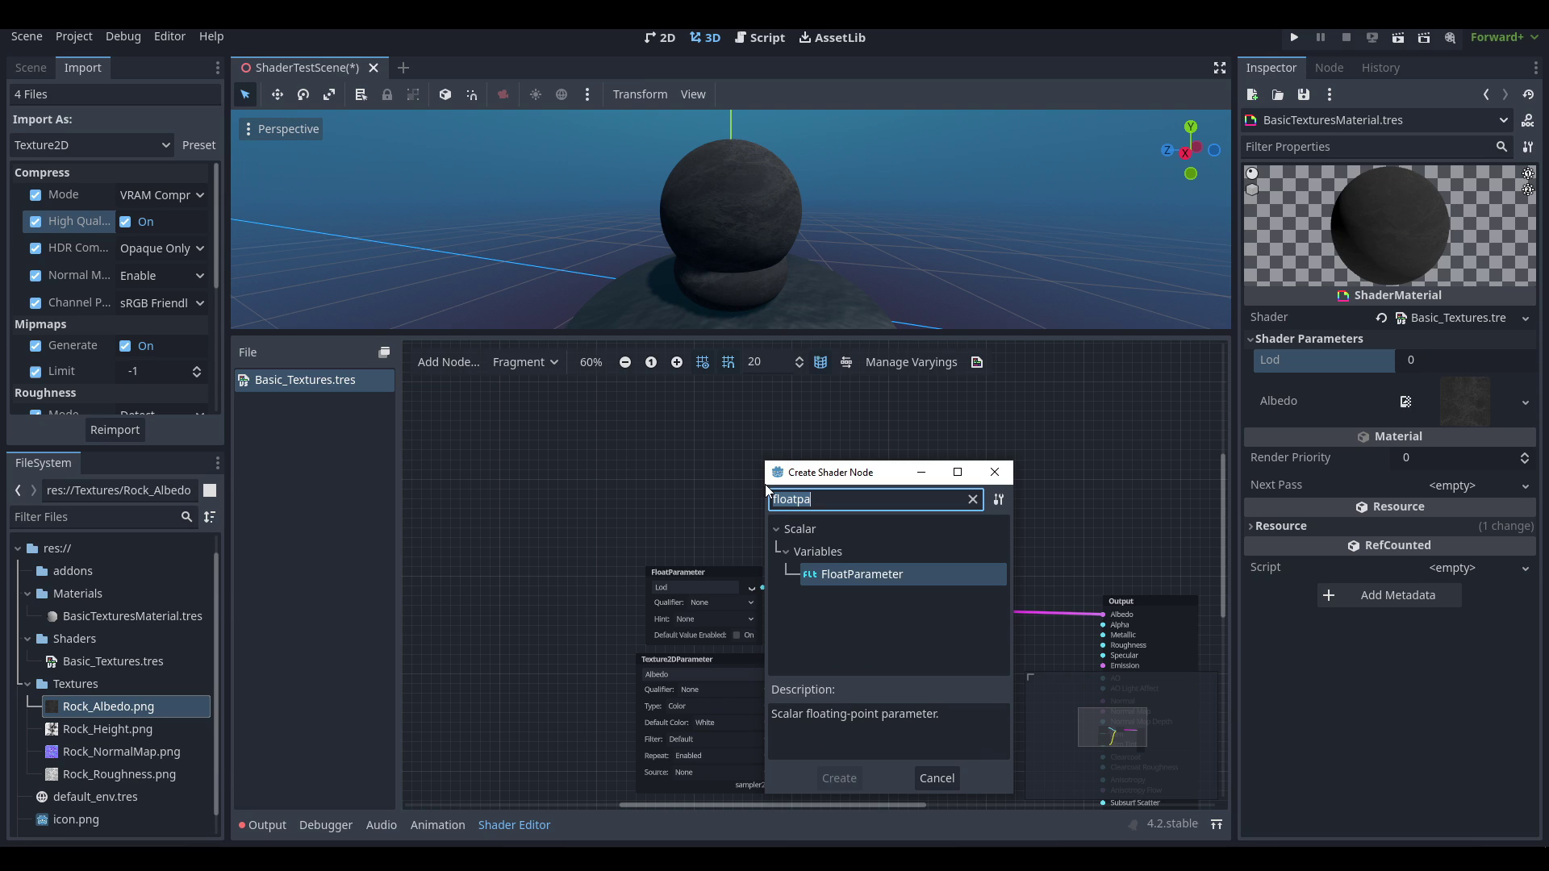
{"action": "type", "text": "pann"}
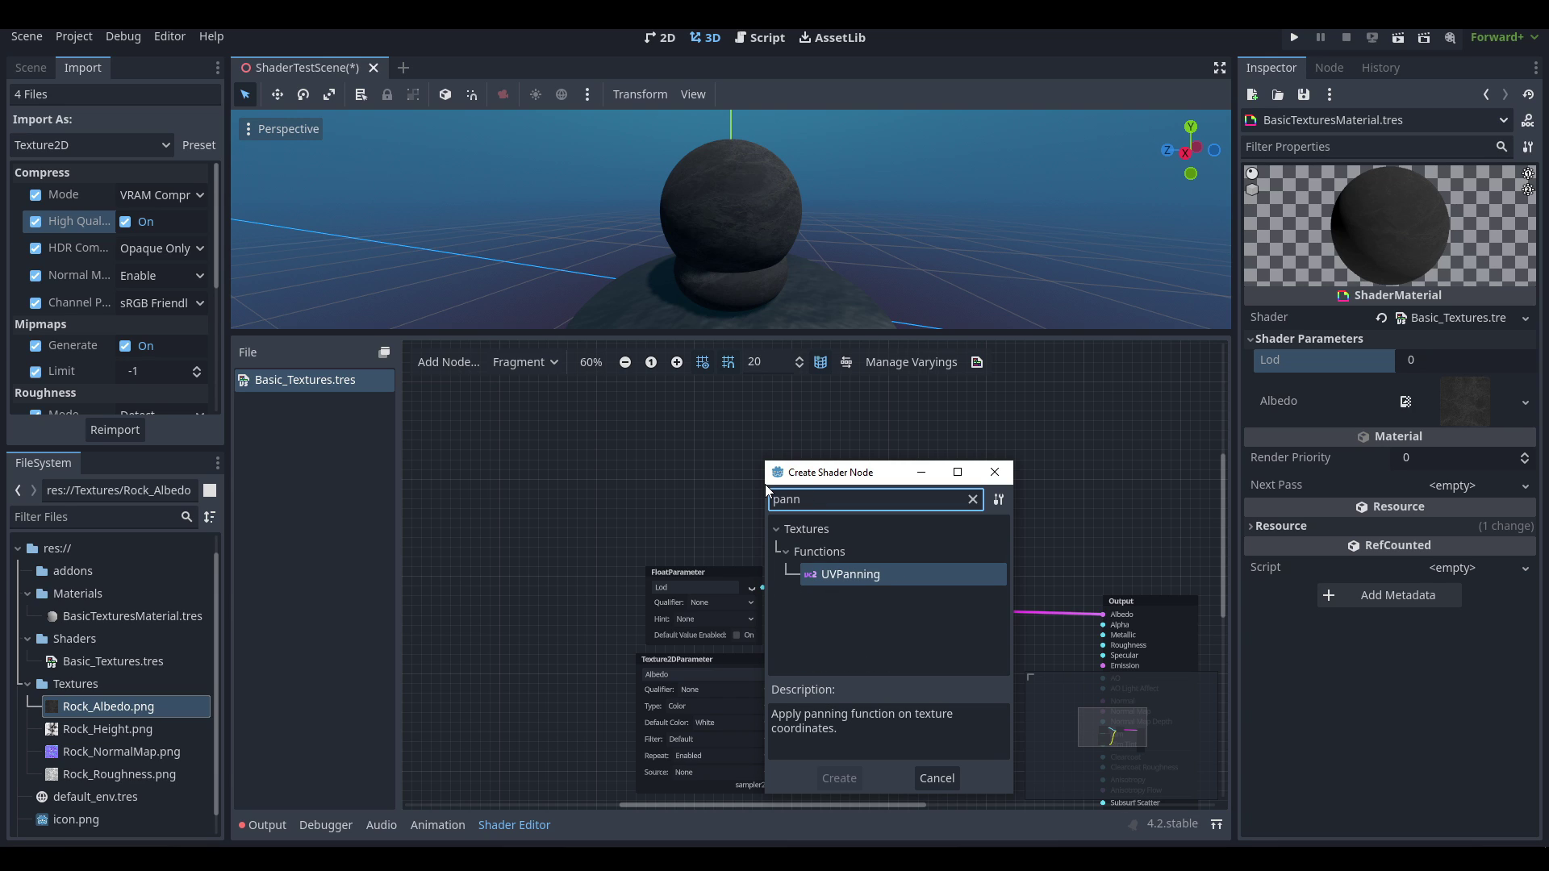
{"action": "double_click", "coordinate": [831, 573]}
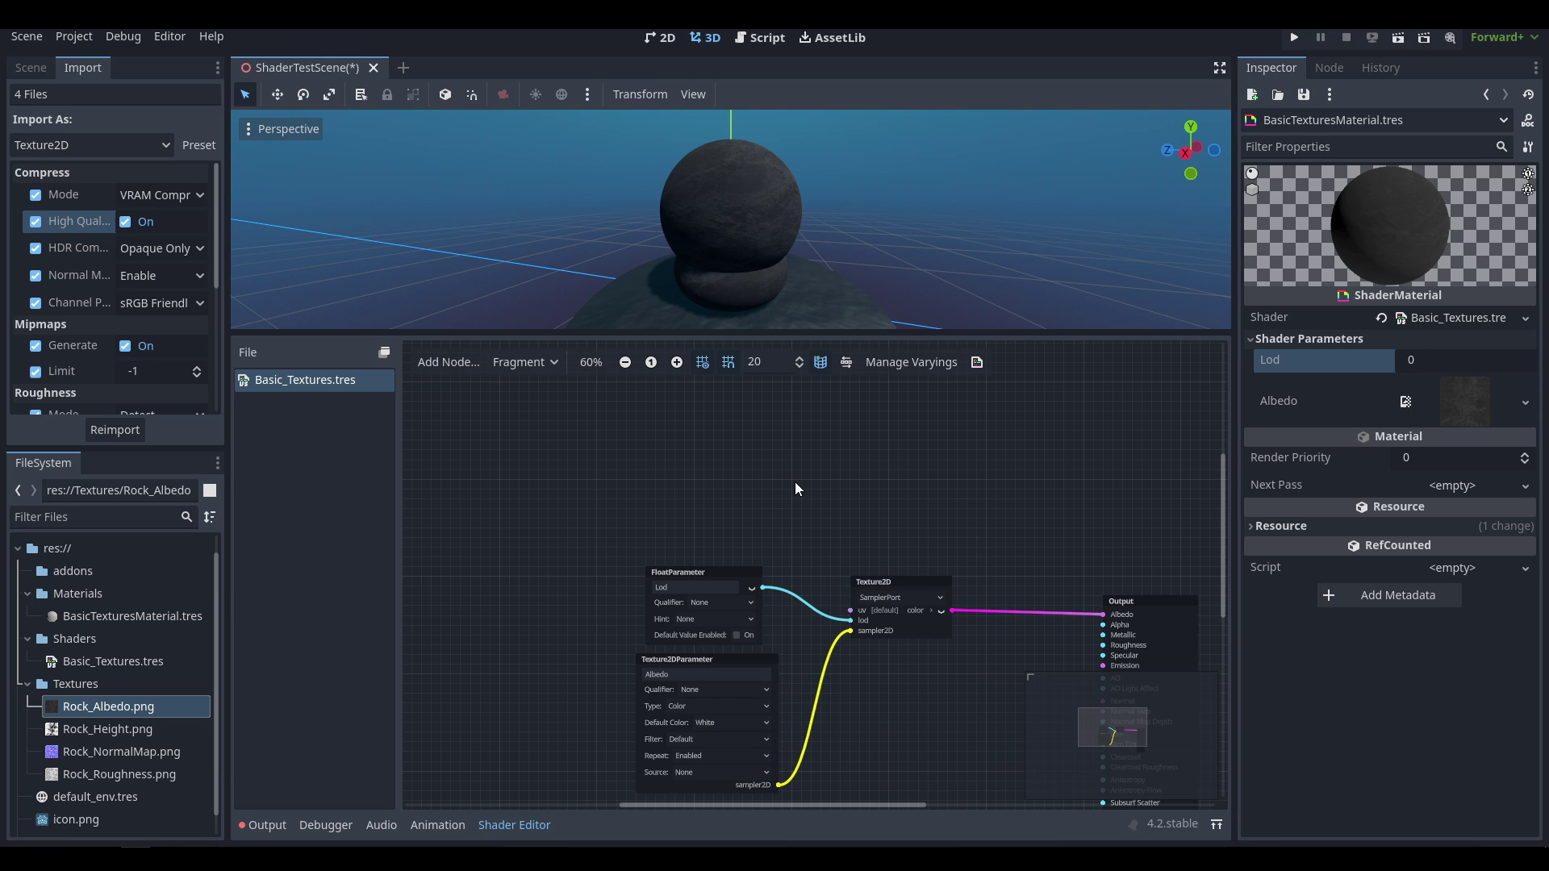
{"action": "left_click_drag", "start_coordinate": [793, 461], "coordinate": [701, 417]}
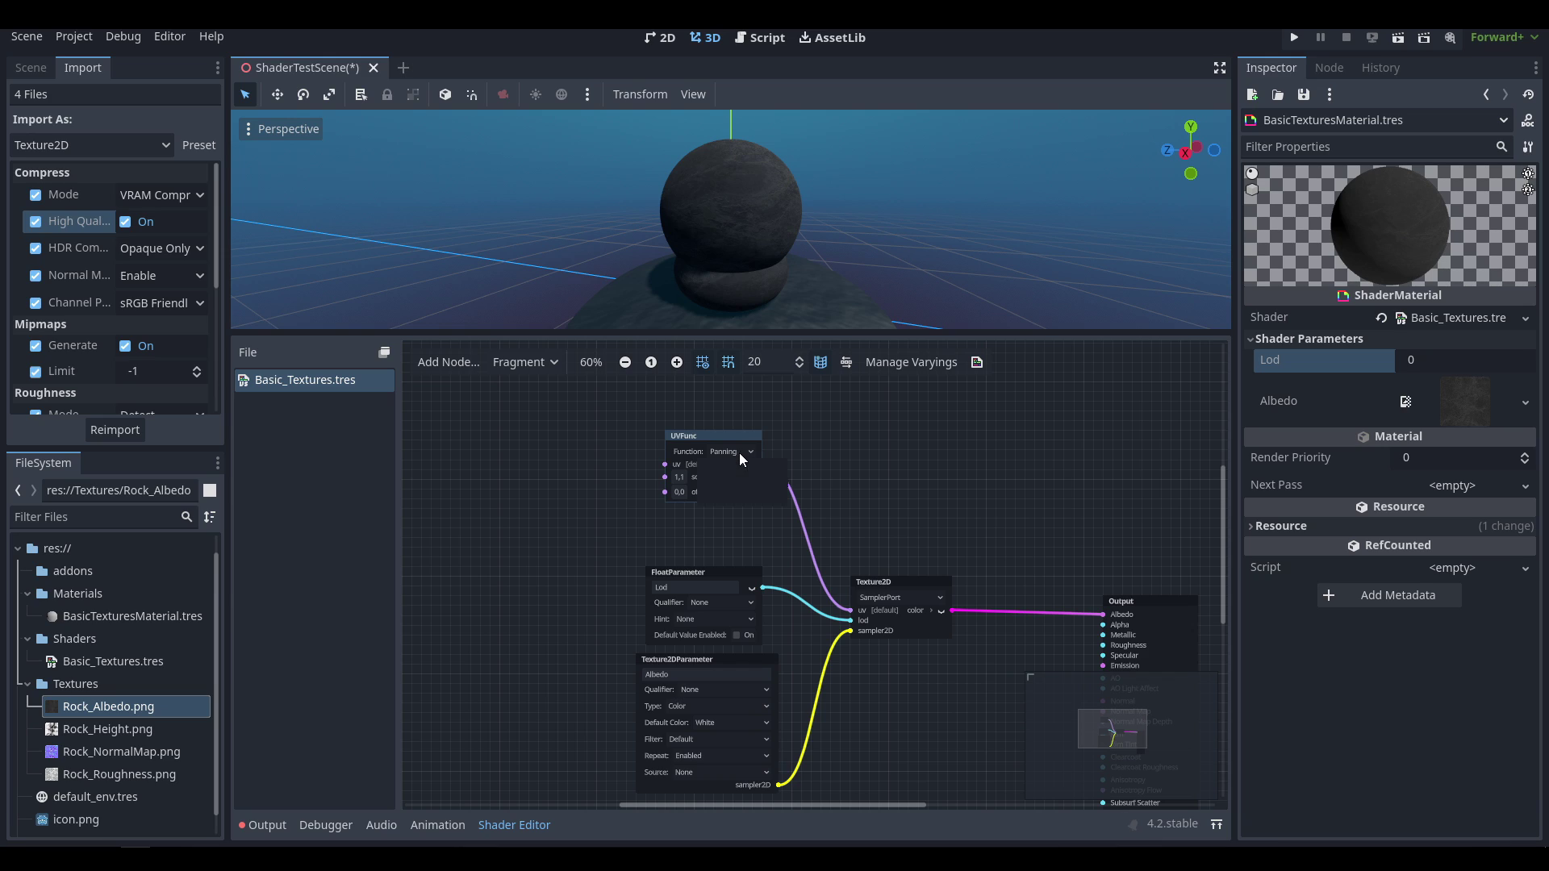
Switch the UVFunc node's function to Scaling and feed its scale input from a new FloatConstant node.
{"action": "left_click", "coordinate": [741, 453]}
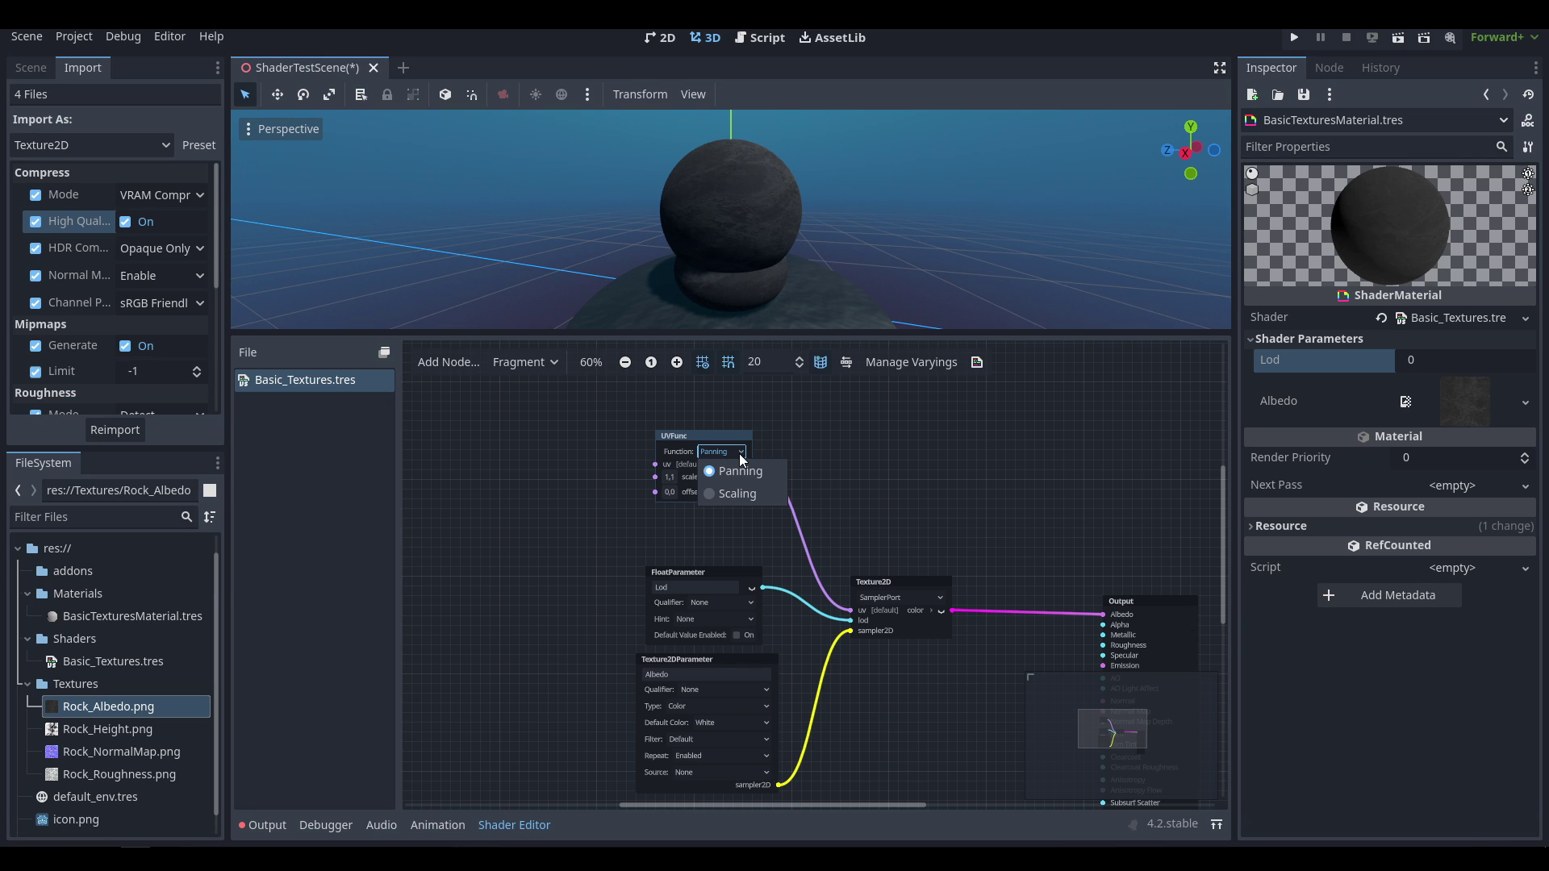
{"action": "left_click", "coordinate": [762, 496]}
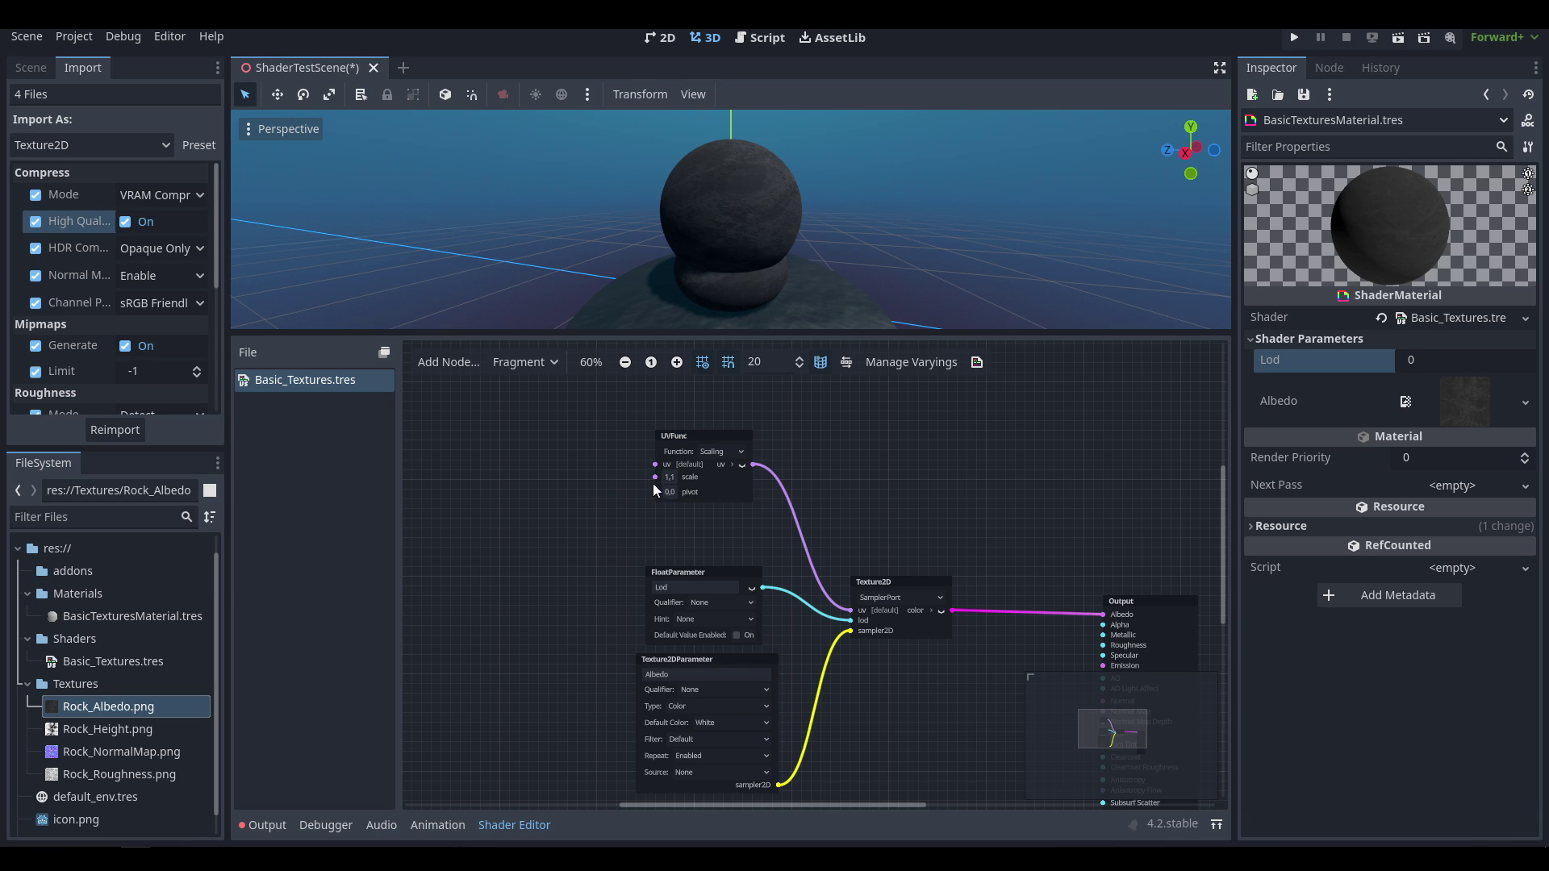
{"action": "left_click_drag", "start_coordinate": [655, 478], "coordinate": [590, 474]}
{"action": "left_click_drag", "start_coordinate": [628, 473], "coordinate": [571, 460]}
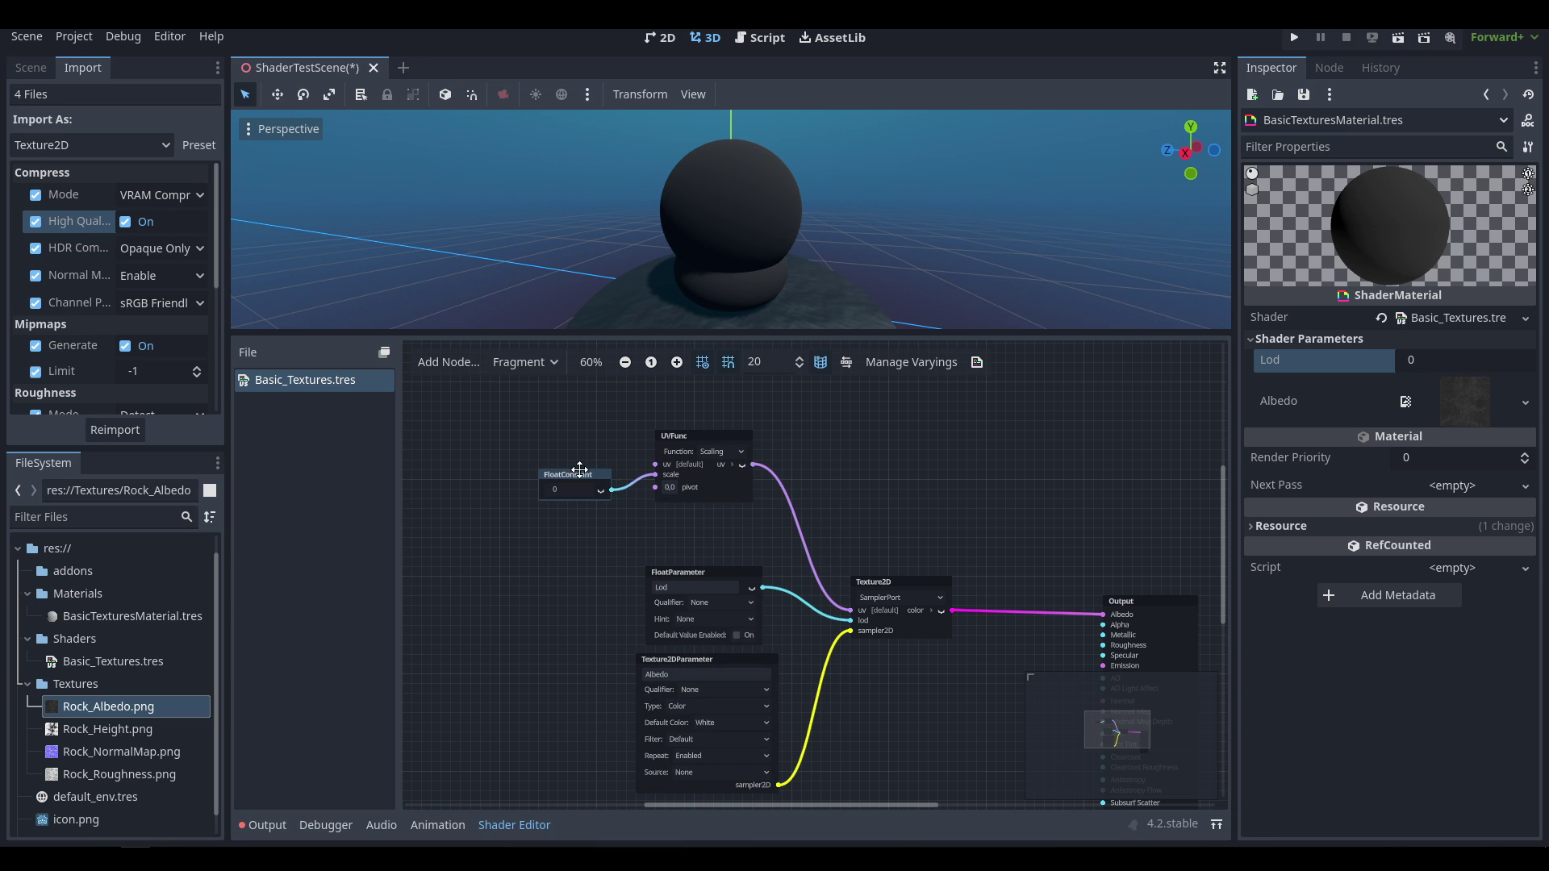
Try FloatConstant scale values of 2 and 1, enlarging the 3D viewport to compare the texture on the sphere.
{"action": "left_click", "coordinate": [568, 482]}
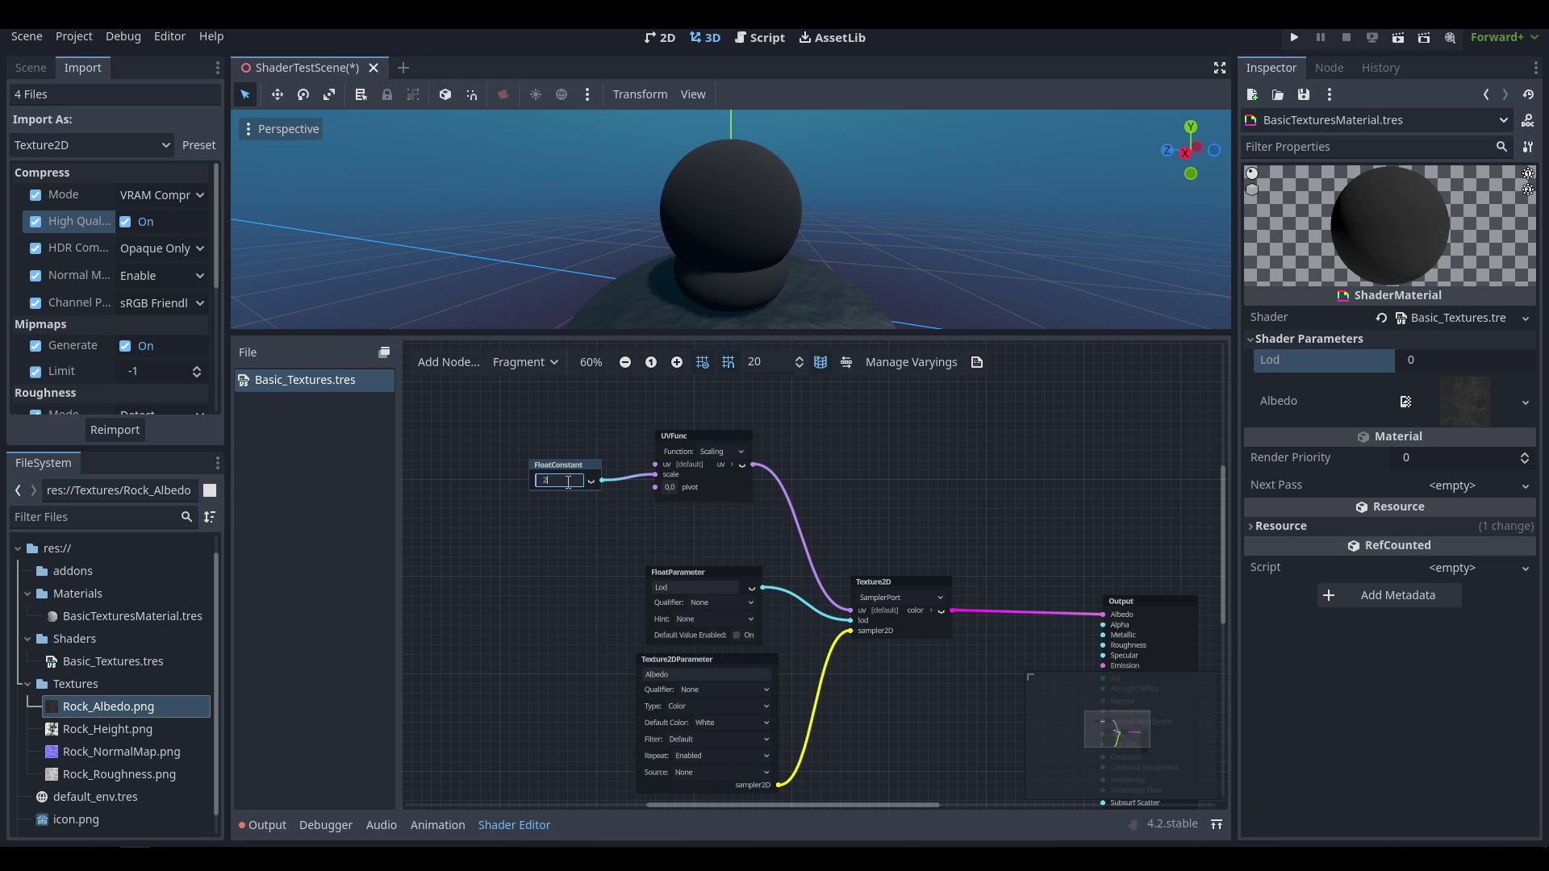
{"action": "type", "text": "2"}
{"action": "key", "text": "Return"}
{"action": "left_click_drag", "start_coordinate": [782, 331], "coordinate": [838, 564]}
{"action": "left_click", "coordinate": [557, 707]}
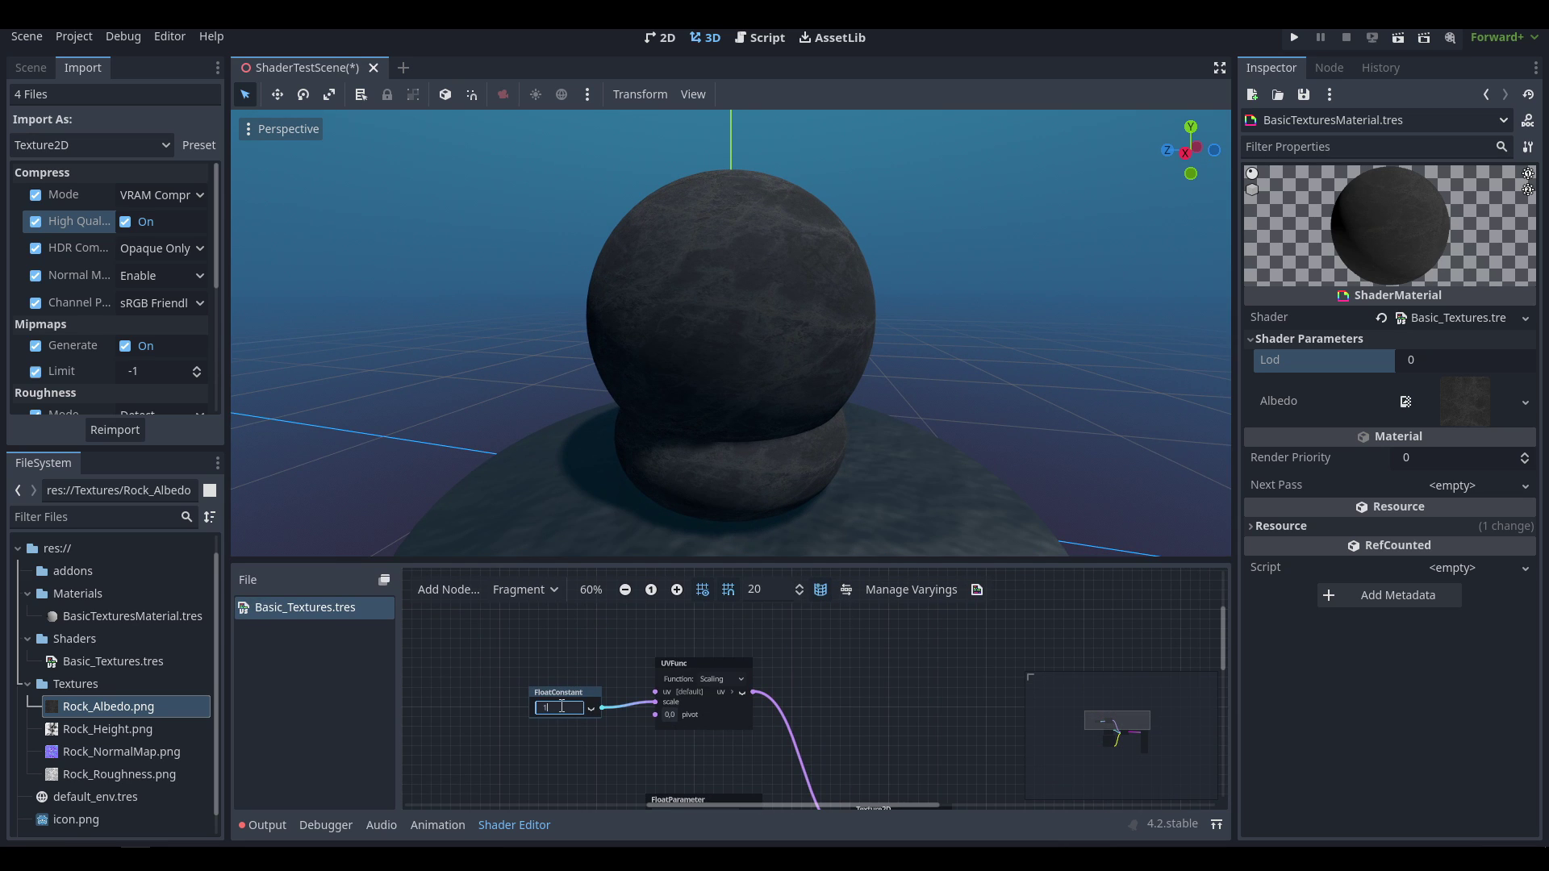
{"action": "type", "text": "1"}
{"action": "key", "text": "Return"}
{"action": "scroll", "coordinate": [676, 296], "scroll_direction": "up", "scroll_amount": 5}
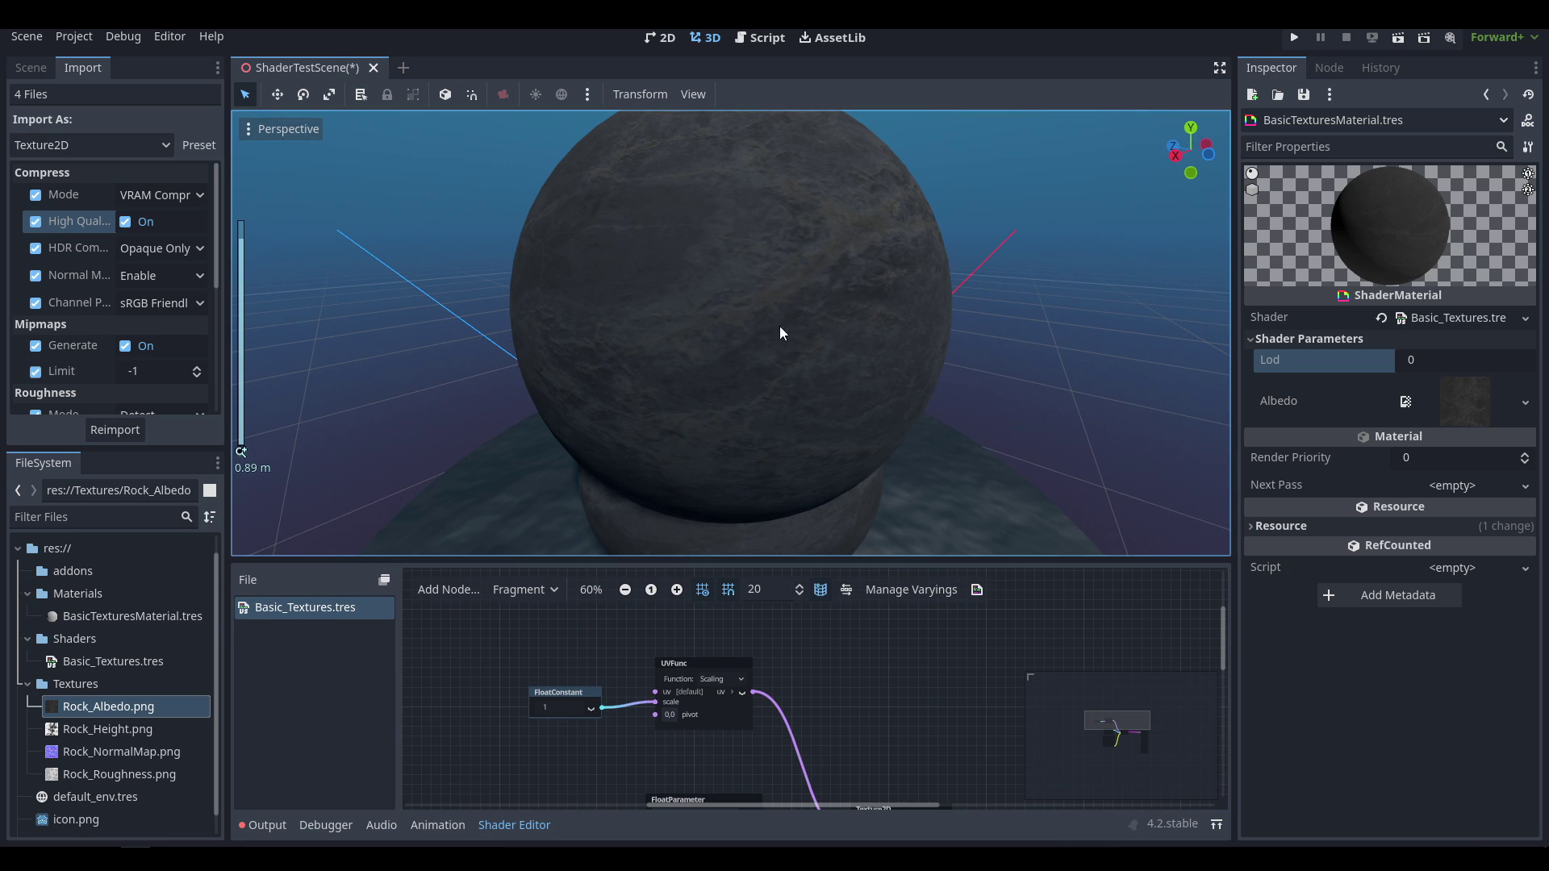
Remove the FloatConstant node and switch the UVFunc node's function back to Panning.
{"action": "left_click", "coordinate": [560, 708]}
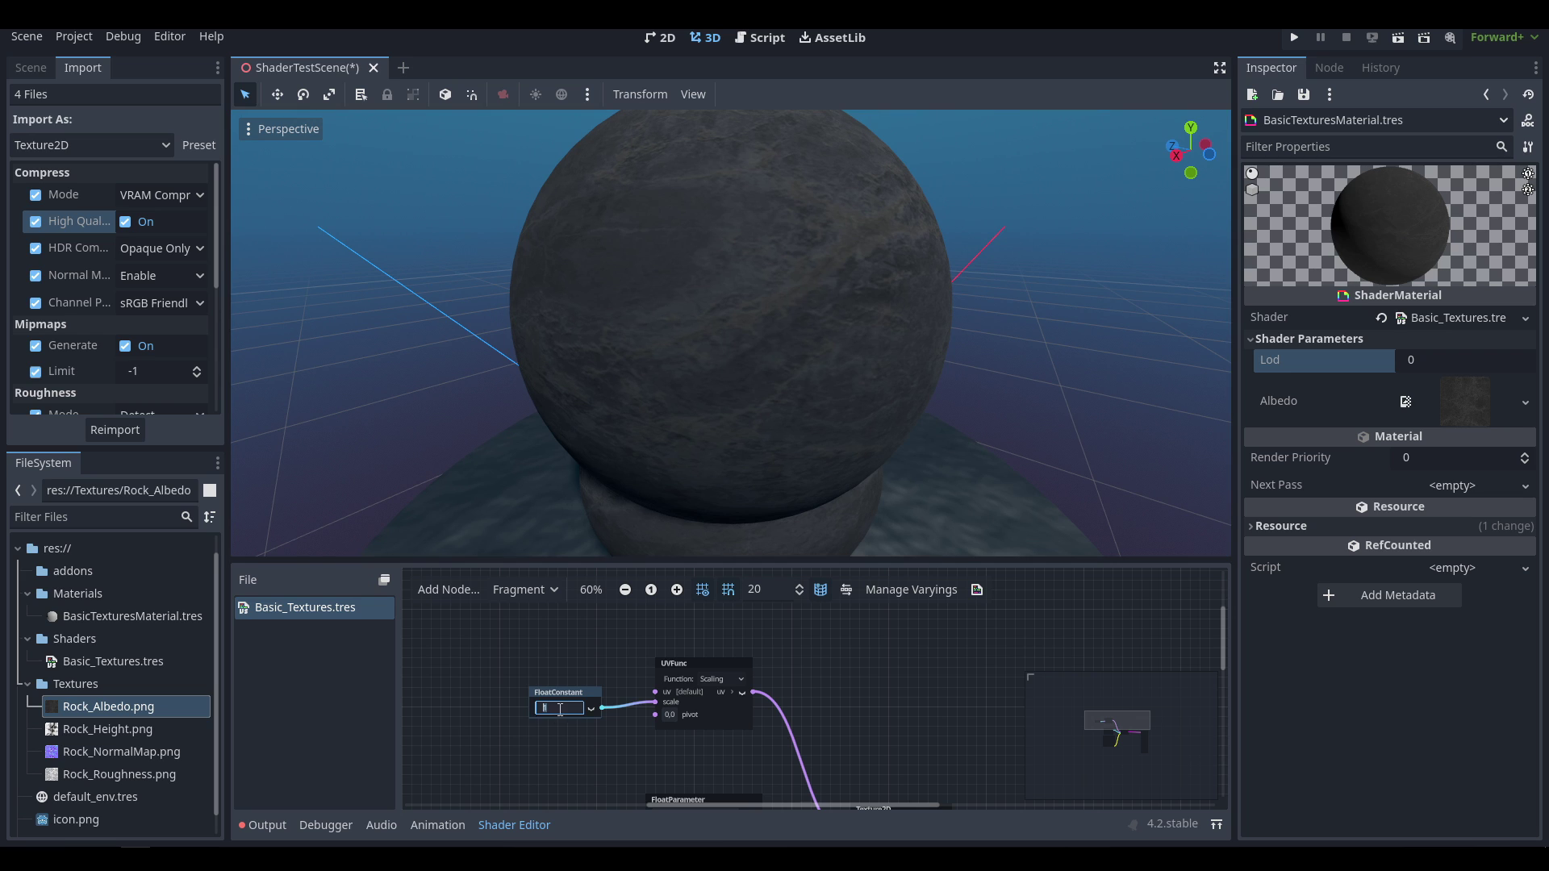
{"action": "left_click", "coordinate": [598, 662]}
{"action": "middle_click_drag", "start_coordinate": [902, 346], "coordinate": [715, 269]}
{"action": "mouse_move", "coordinate": [909, 288]}
{"action": "middle_mouse_down"}
{"action": "mouse_move", "coordinate": [853, 375]}
{"action": "mouse_move", "coordinate": [899, 346]}
{"action": "middle_mouse_up"}
{"action": "mouse_move", "coordinate": [776, 303]}
{"action": "middle_mouse_down"}
{"action": "mouse_move", "coordinate": [792, 355]}
{"action": "mouse_move", "coordinate": [910, 322]}
{"action": "mouse_move", "coordinate": [385, 249]}
{"action": "mouse_move", "coordinate": [484, 500]}
{"action": "middle_mouse_up"}
{"action": "scroll", "coordinate": [547, 289], "scroll_direction": "down", "scroll_amount": 2}
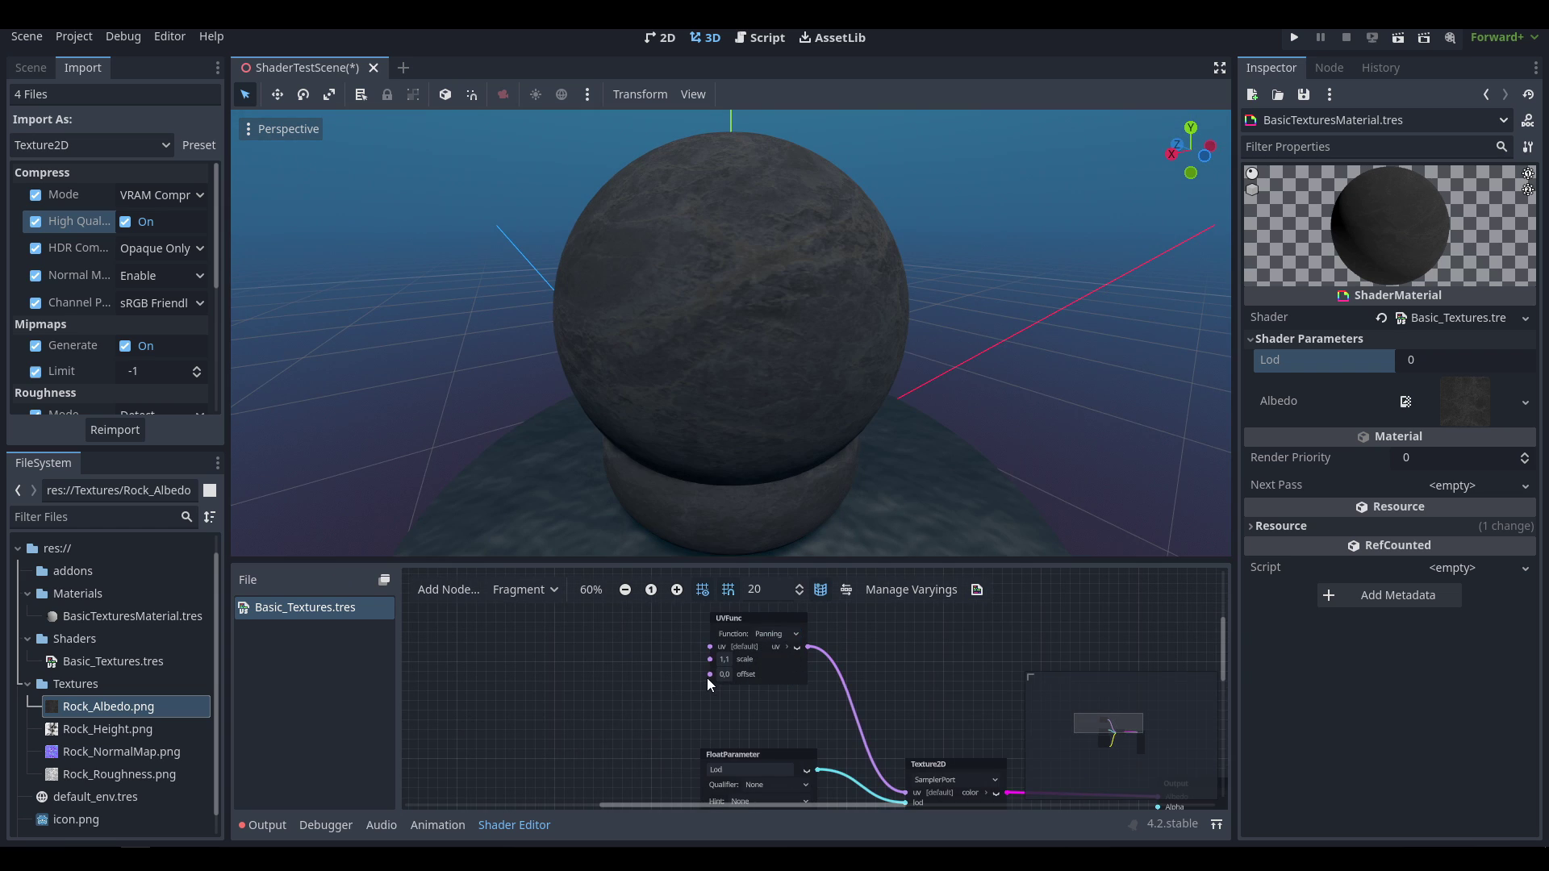
Feed the UVFunc node's offset input from a new VectorCompose node set to Vector2.
{"action": "left_click_drag", "start_coordinate": [708, 676], "coordinate": [597, 684]}
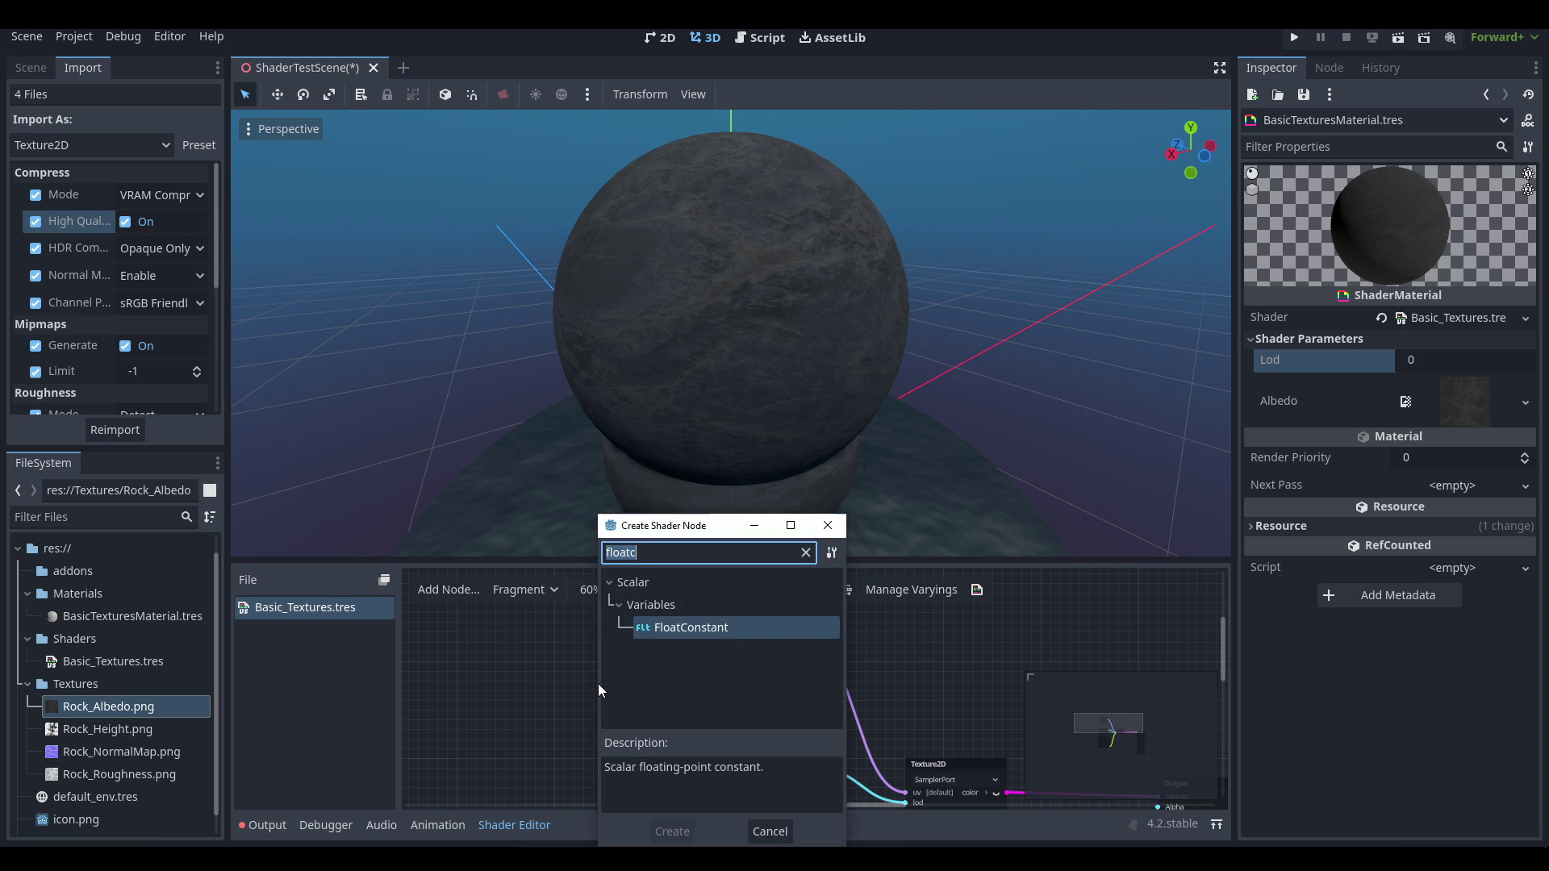
{"action": "type", "text": "vector"}
{"action": "scroll", "coordinate": [745, 631], "scroll_direction": "down", "scroll_amount": 1}
{"action": "left_click", "coordinate": [745, 644]}
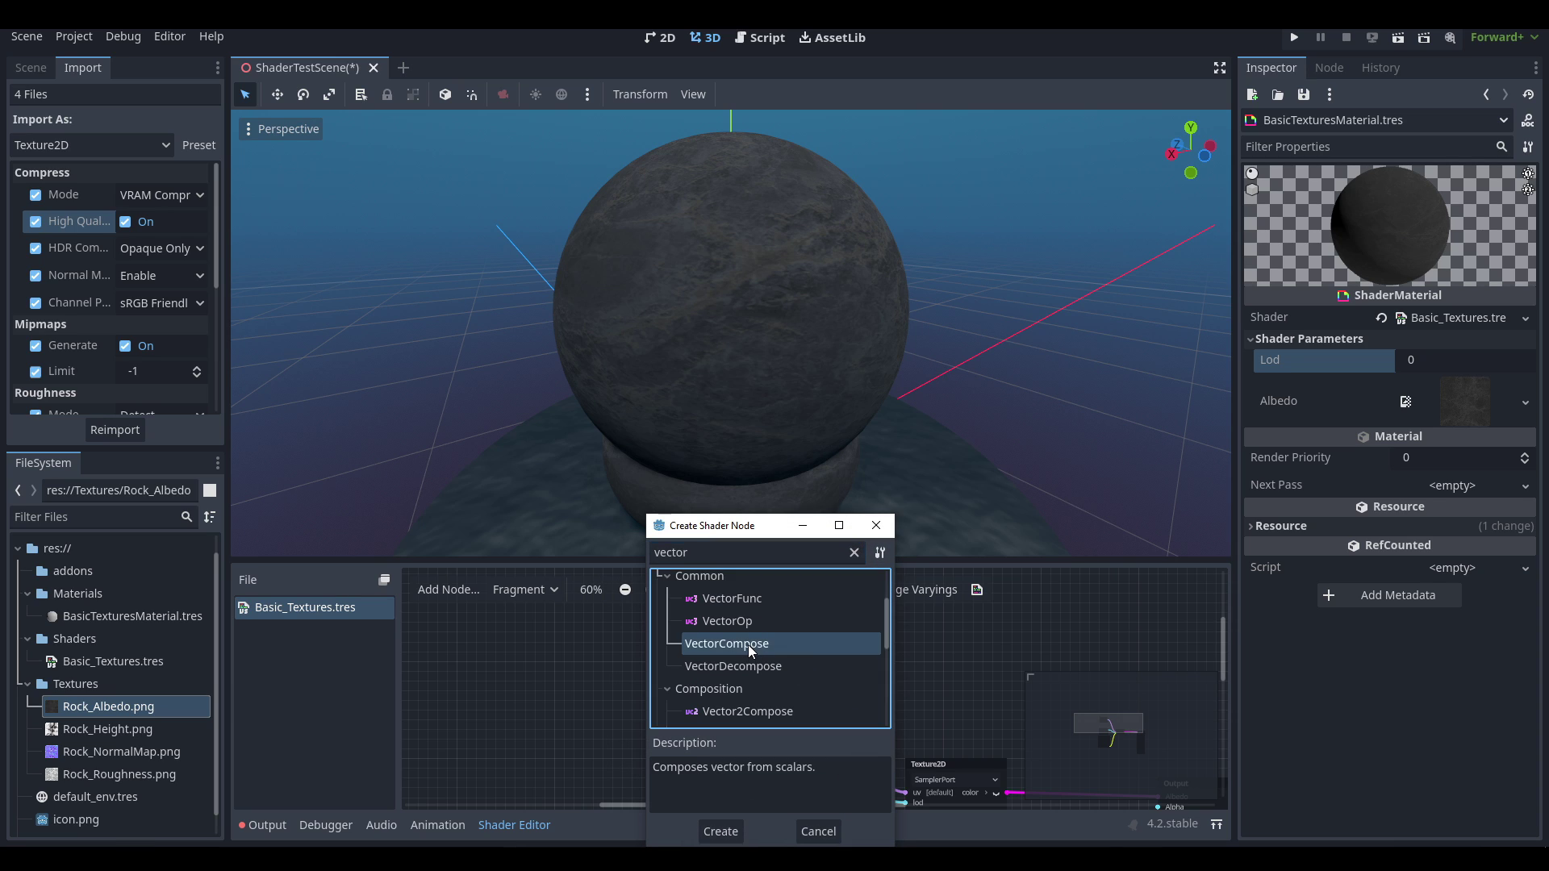
{"action": "double_click", "coordinate": [748, 644]}
{"action": "left_click", "coordinate": [601, 664]}
{"action": "left_click", "coordinate": [602, 681]}
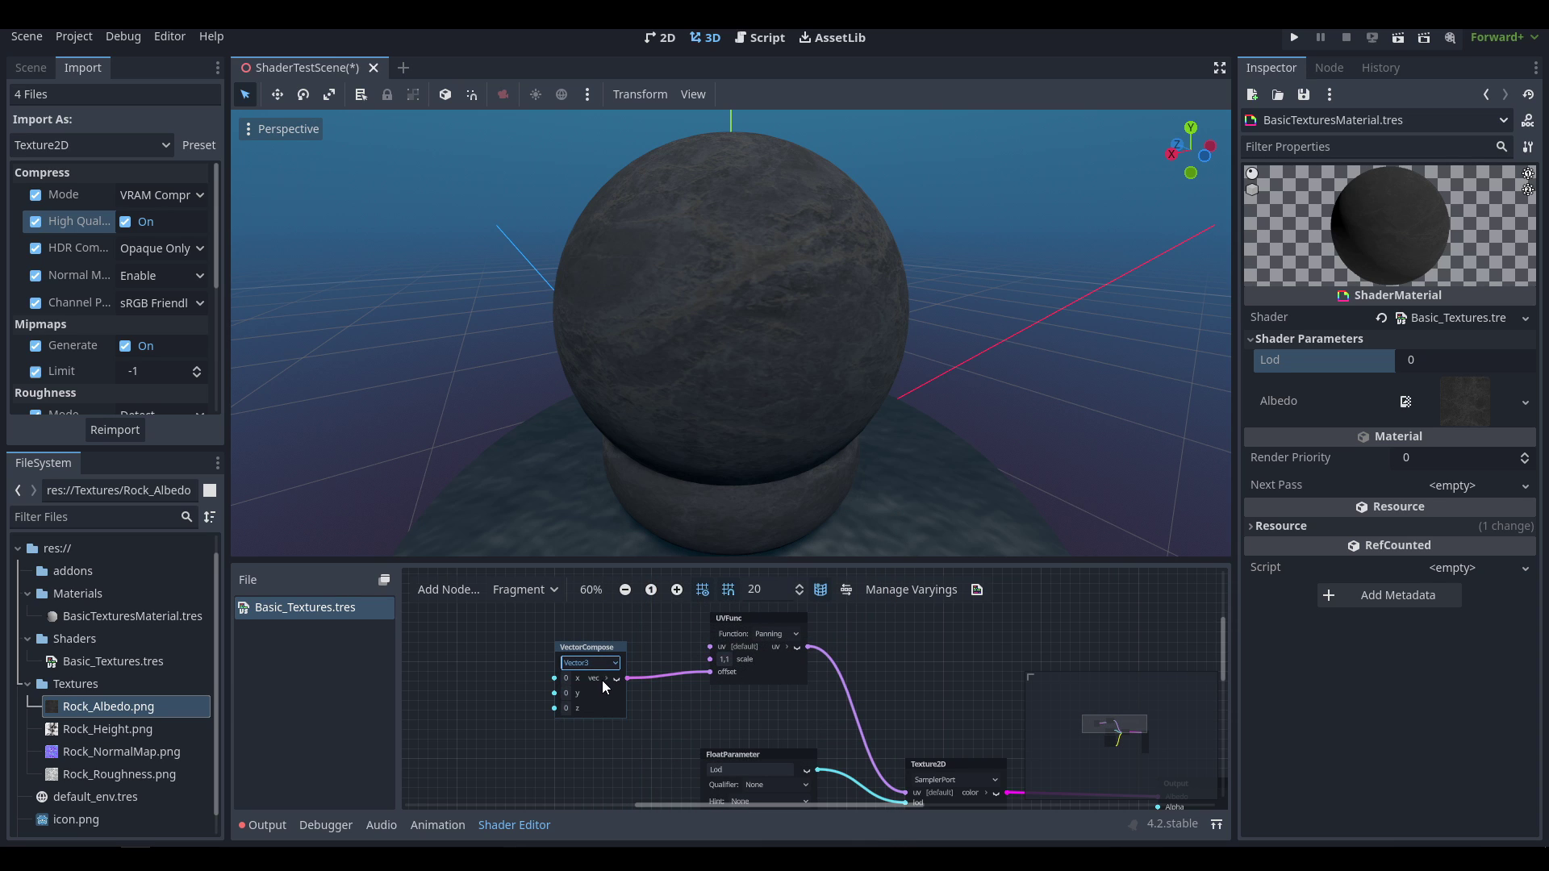
Feed the VectorCompose node's y input from a new Time input node placed left of it.
{"action": "middle_click_drag", "start_coordinate": [515, 689], "coordinate": [663, 703]}
{"action": "left_click_drag", "start_coordinate": [702, 708], "coordinate": [618, 689]}
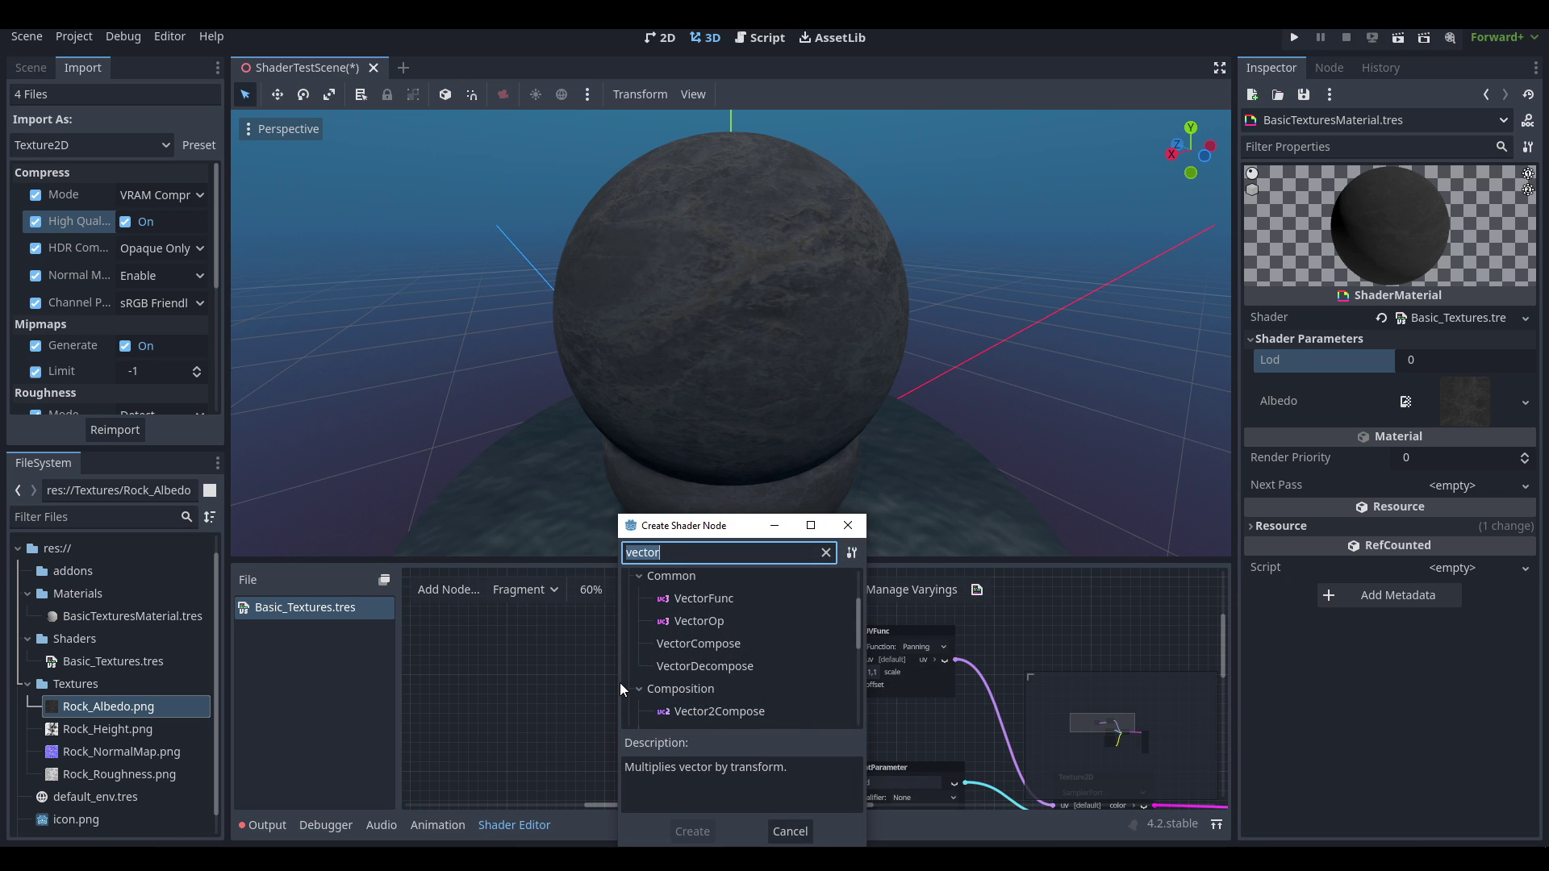
{"action": "type", "text": "time"}
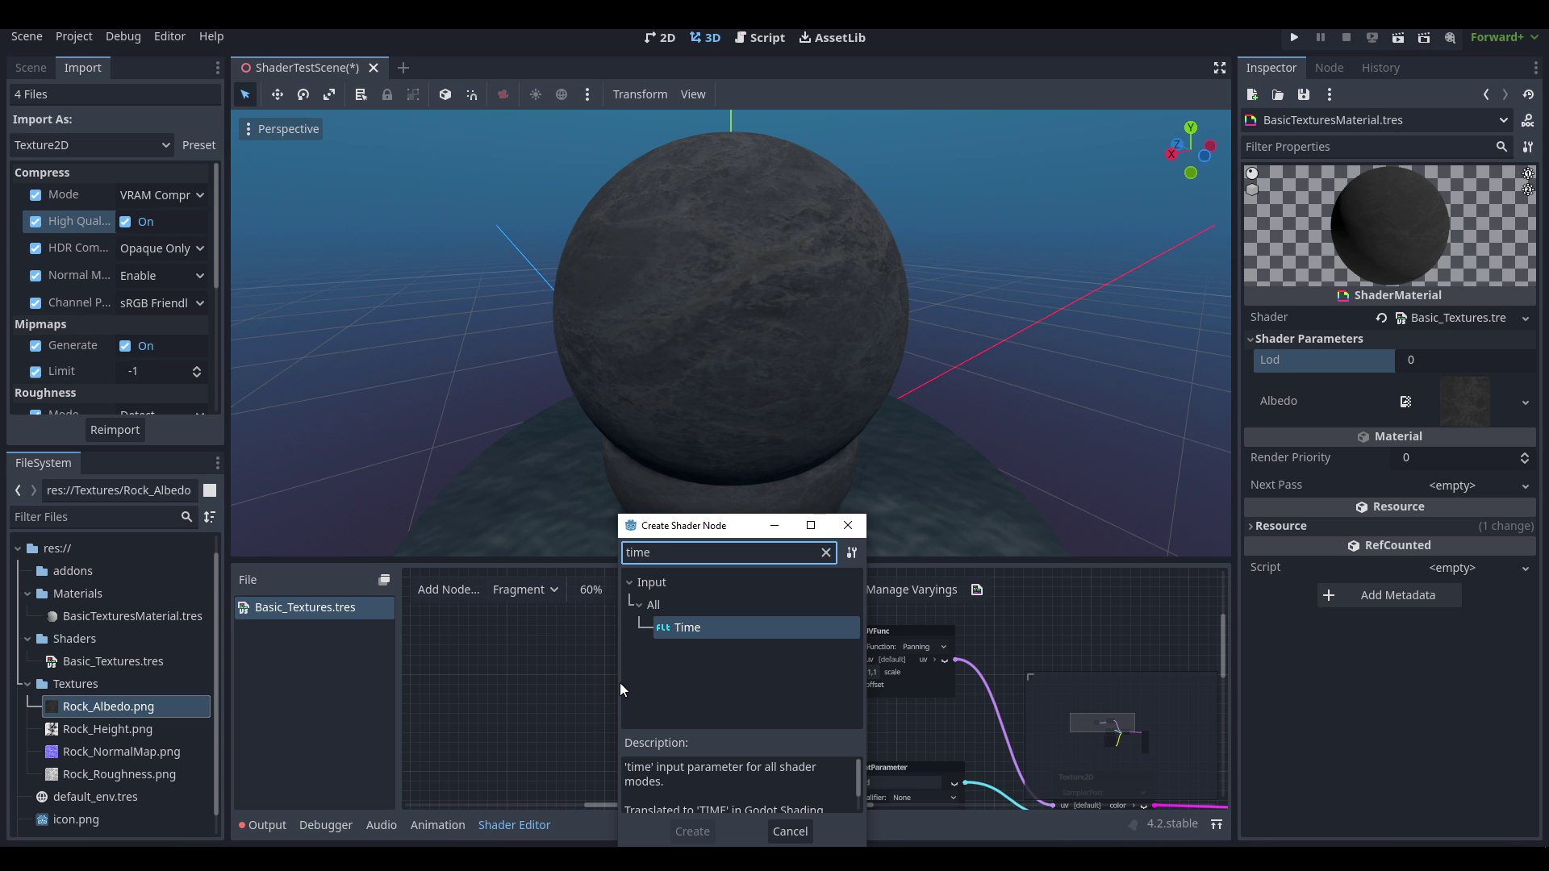
{"action": "key", "text": "Return"}
{"action": "left_click_drag", "start_coordinate": [658, 671], "coordinate": [542, 676]}
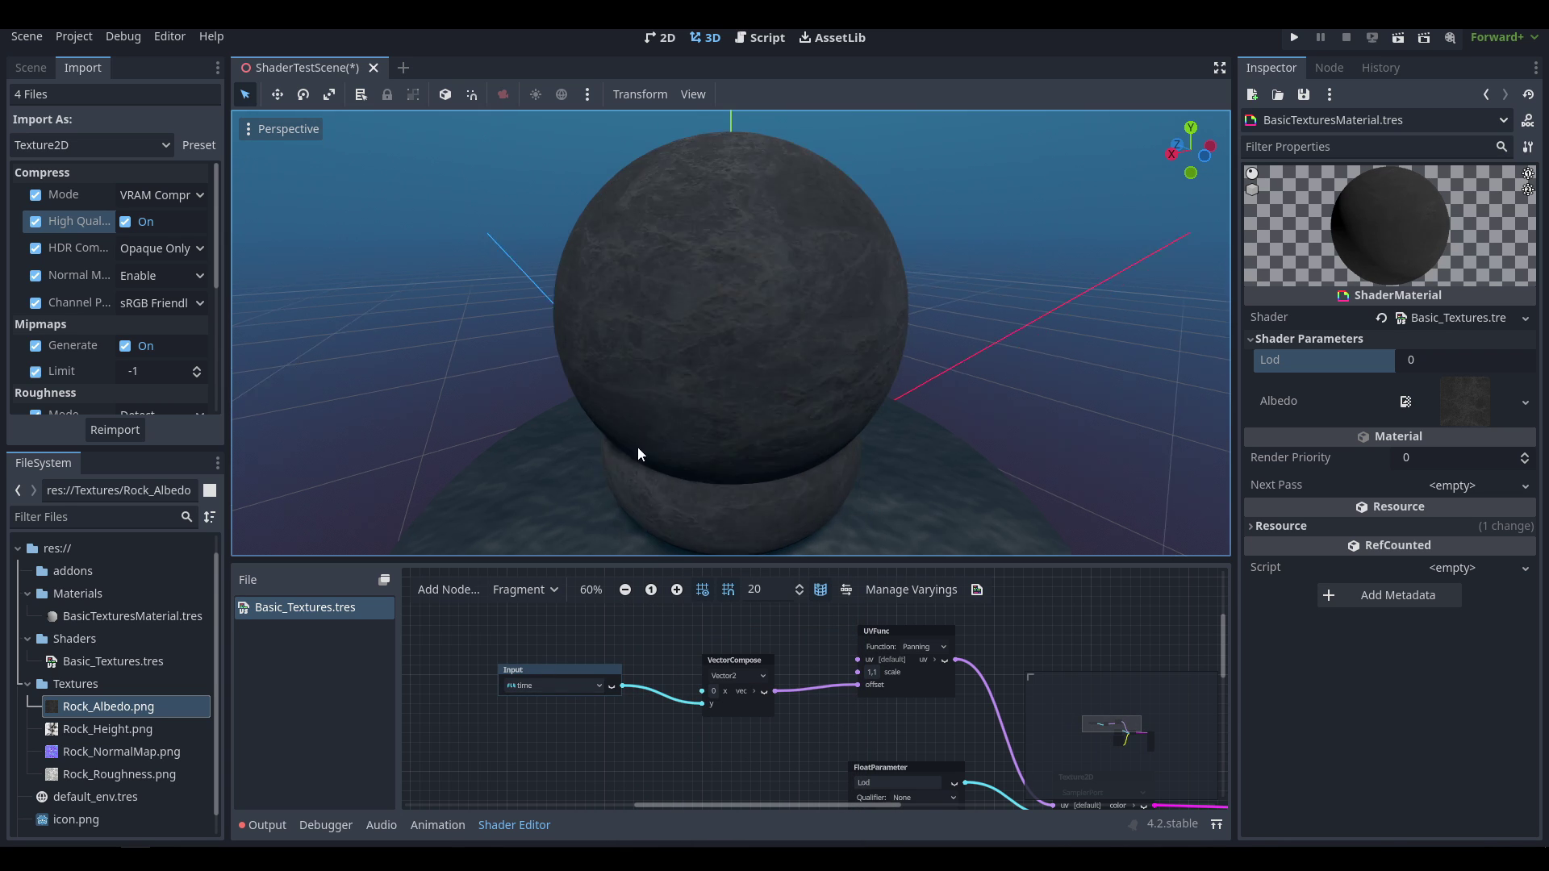
{"action": "scroll", "coordinate": [758, 400], "scroll_direction": "down", "scroll_amount": 5}
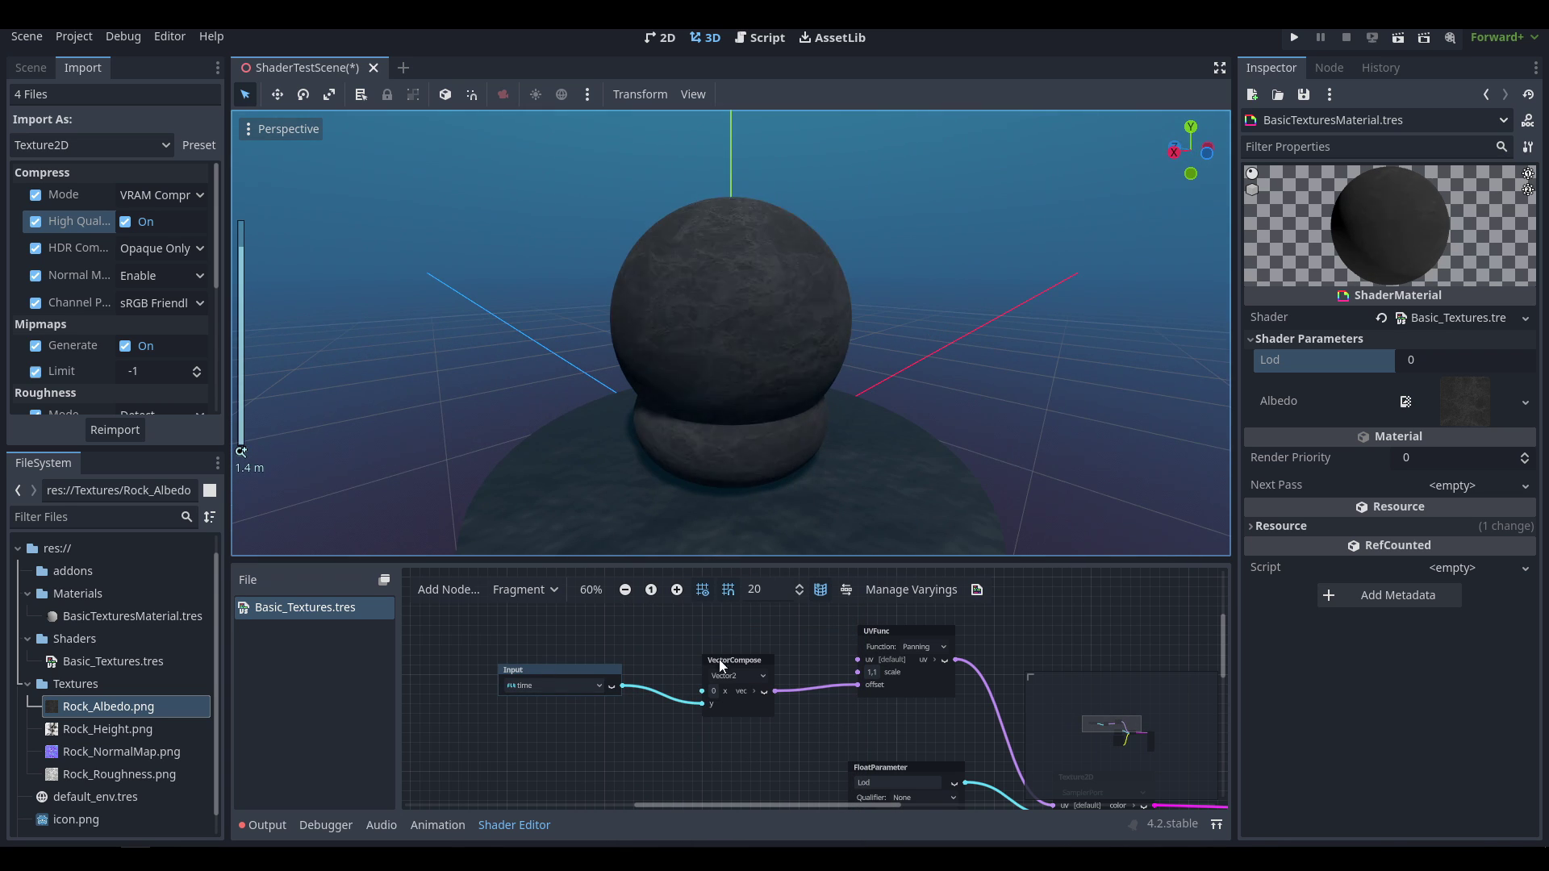
Insert a Multiply FloatOp with b set to 0.2 between the time input and the VectorCompose node's y input.
{"action": "middle_click_drag", "start_coordinate": [628, 653], "coordinate": [788, 651]}
{"action": "left_click_drag", "start_coordinate": [735, 670], "coordinate": [735, 706]}
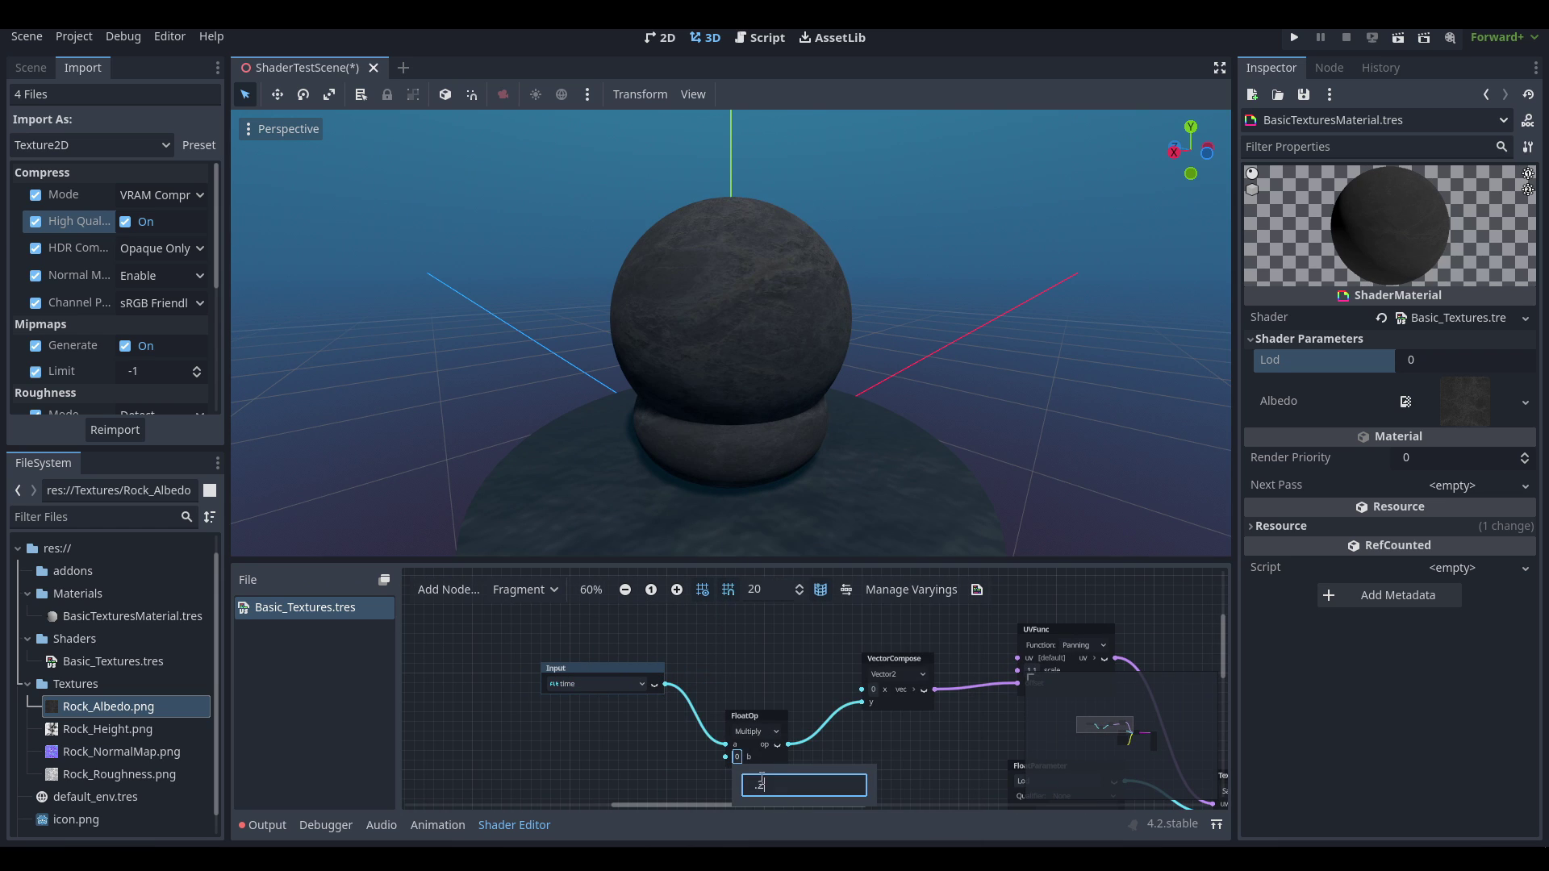
{"action": "key", "text": "Return"}
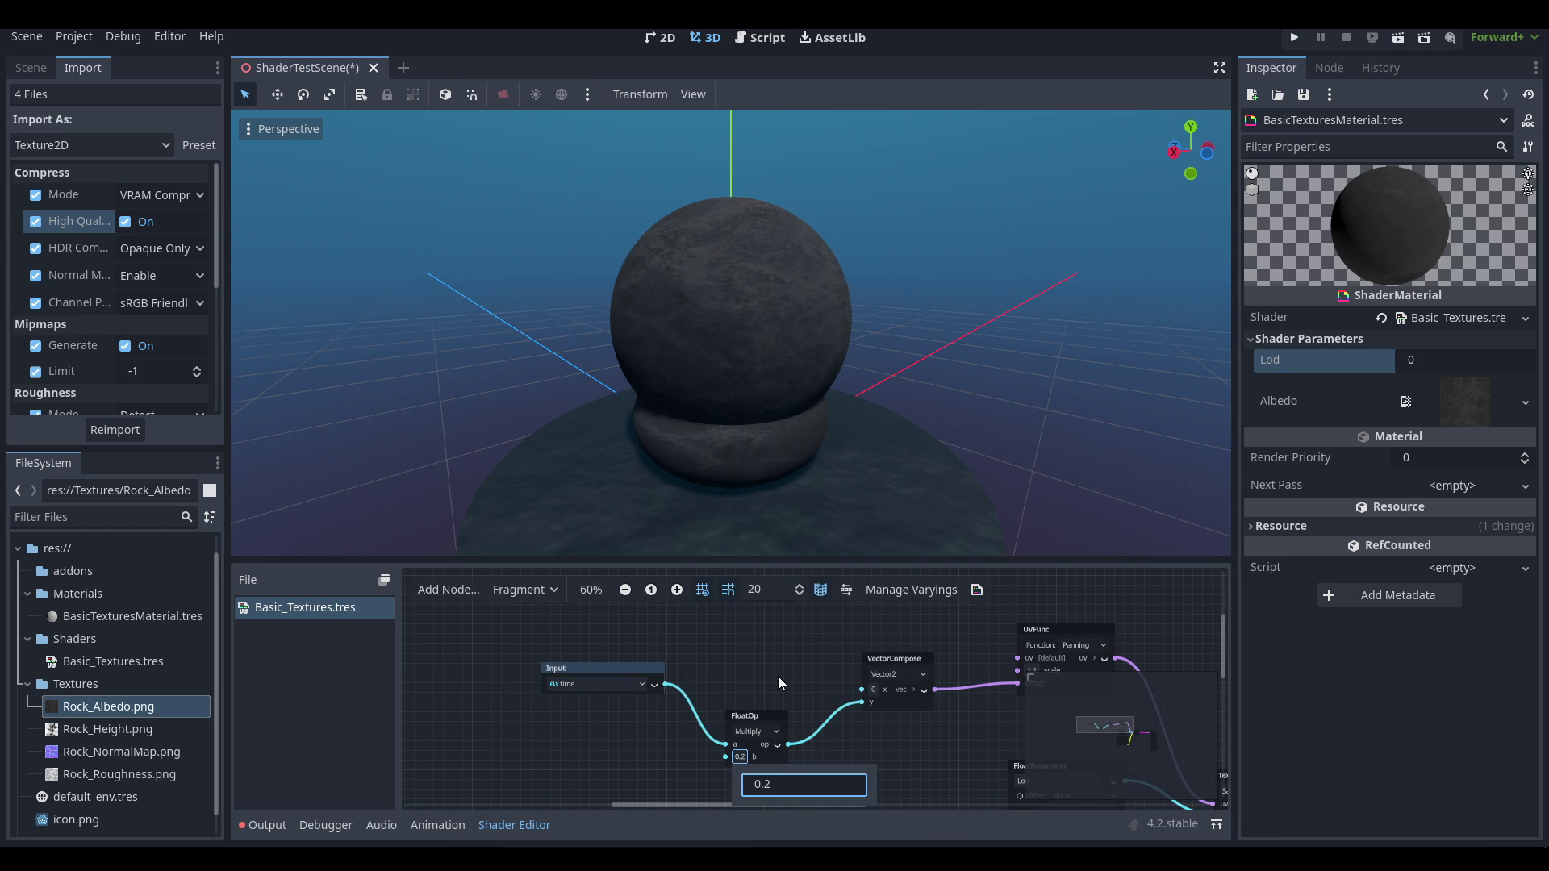
{"action": "left_click", "coordinate": [773, 676]}
{"action": "middle_click_drag", "start_coordinate": [766, 676], "coordinate": [743, 643]}
{"action": "middle_click_drag", "start_coordinate": [815, 407], "coordinate": [768, 401]}
{"action": "scroll", "coordinate": [785, 448], "scroll_direction": "up", "scroll_amount": 4}
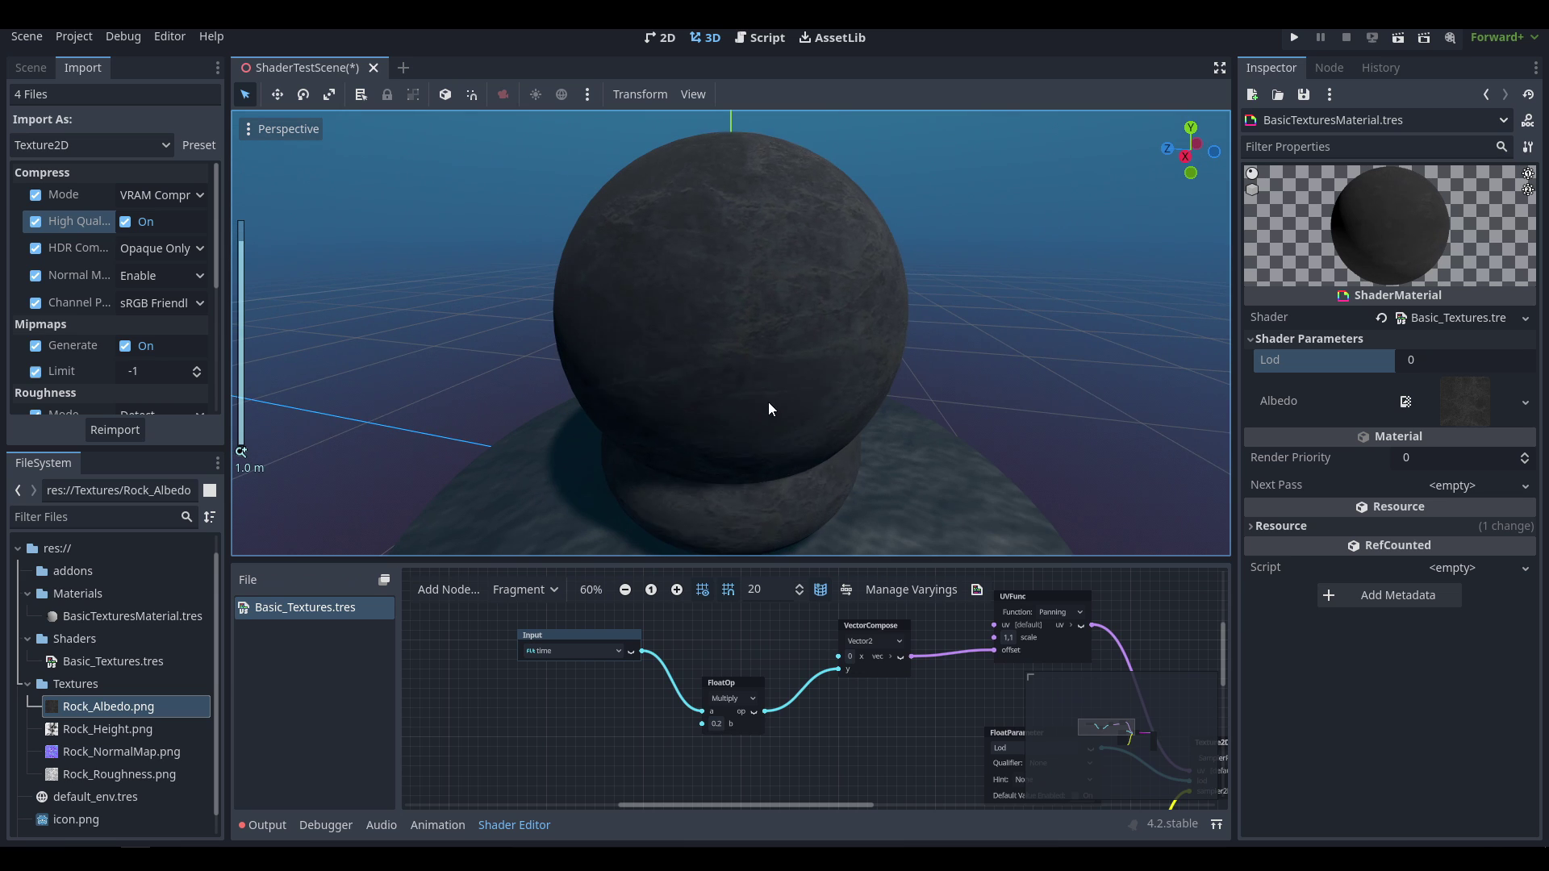
Enlarge the shader graph area and paste two copies of the Albedo Texture2DParameter and Texture2D pair, stacked below the original.
{"action": "scroll", "coordinate": [968, 708], "scroll_direction": "down", "scroll_amount": 3}
{"action": "middle_click_drag", "start_coordinate": [968, 708], "coordinate": [772, 675]}
{"action": "middle_click_drag", "start_coordinate": [960, 762], "coordinate": [801, 642]}
{"action": "scroll", "coordinate": [803, 662], "scroll_direction": "down", "scroll_amount": 1}
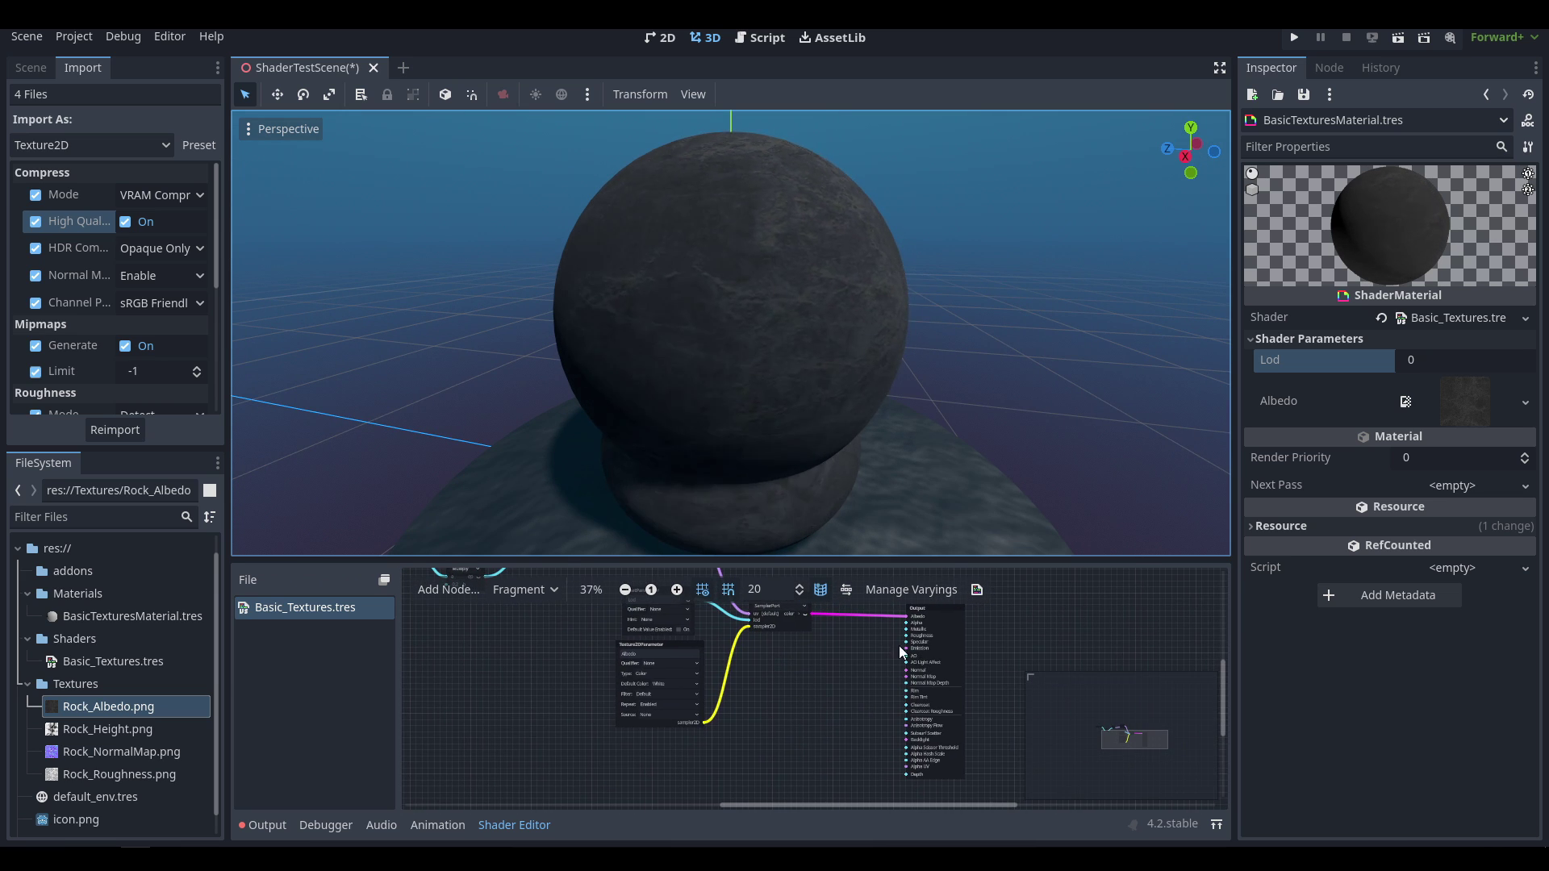
{"action": "mouse_move", "coordinate": [768, 683]}
{"action": "middle_mouse_down"}
{"action": "mouse_move", "coordinate": [786, 715]}
{"action": "mouse_move", "coordinate": [780, 697]}
{"action": "middle_mouse_up"}
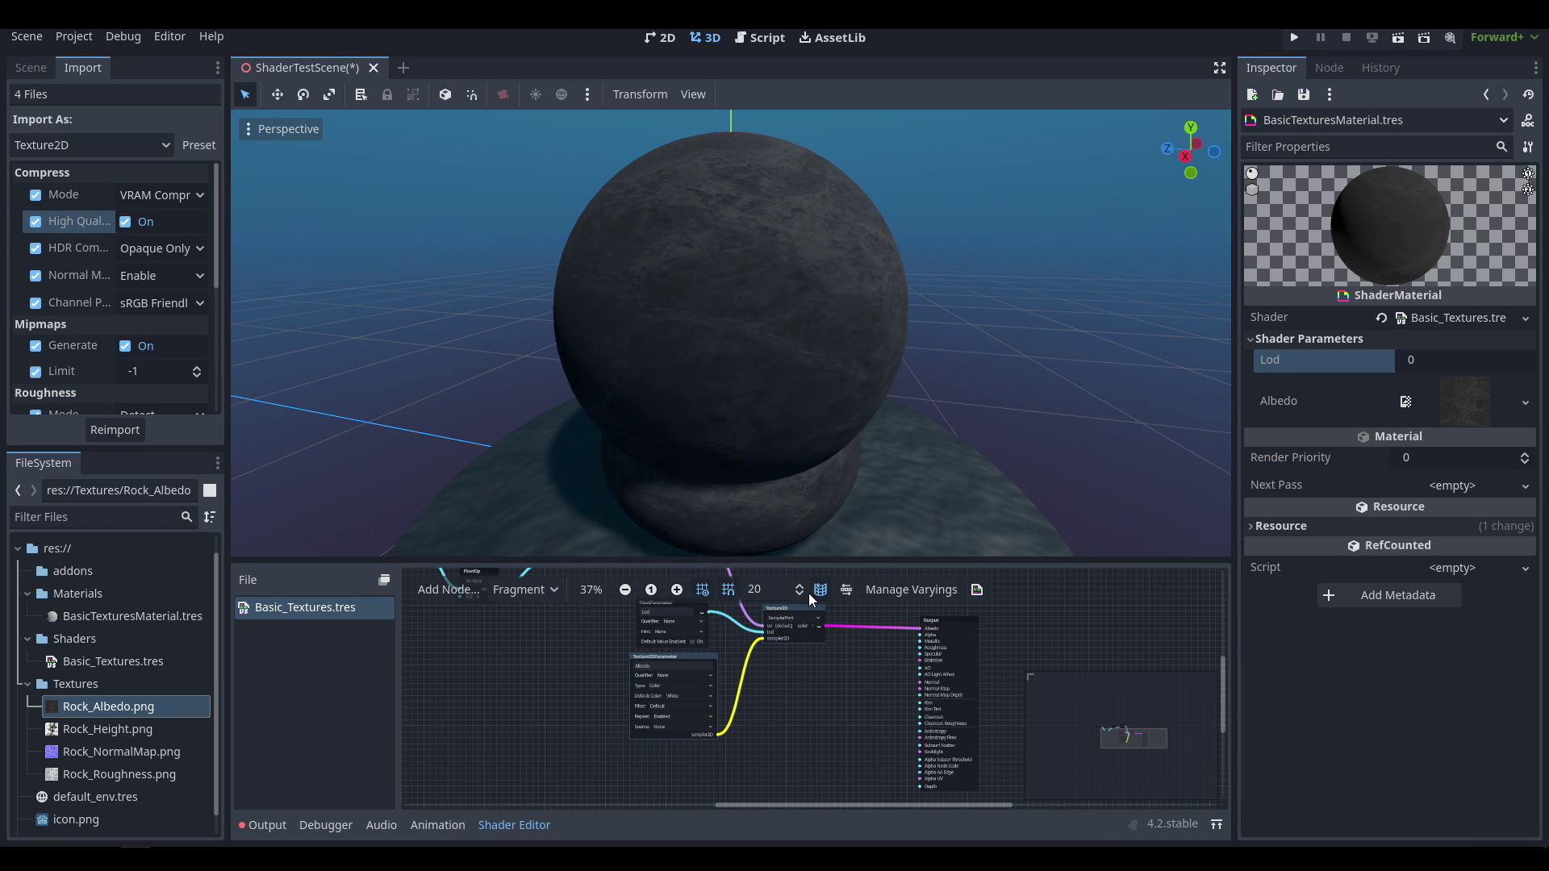
{"action": "left_click_drag", "start_coordinate": [807, 562], "coordinate": [807, 366]}
{"action": "scroll", "coordinate": [621, 655], "scroll_direction": "up", "scroll_amount": 2}
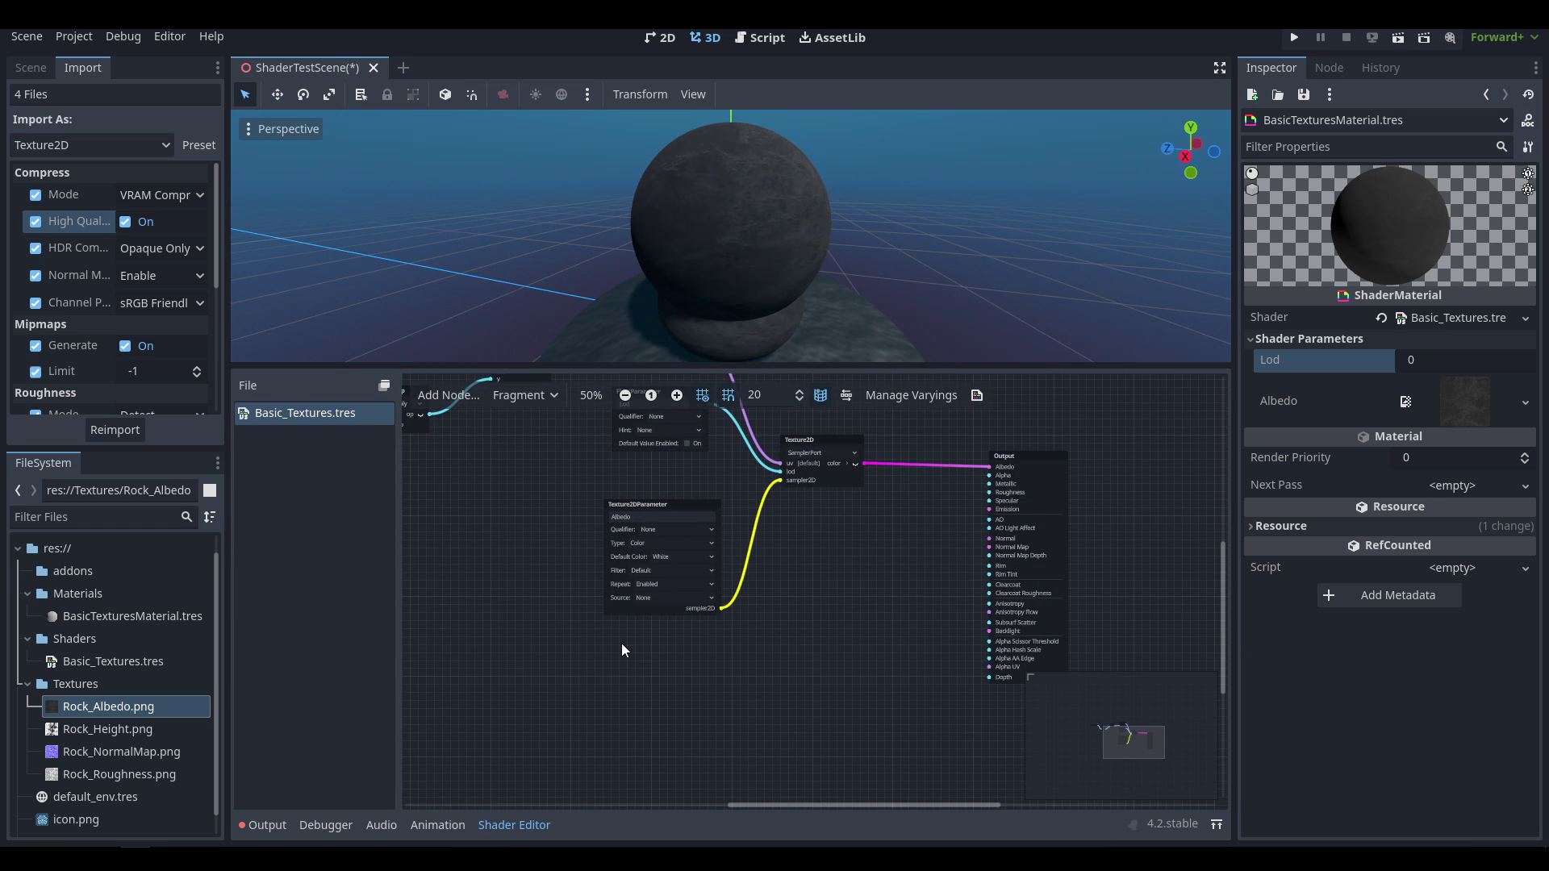
{"action": "key", "text": "ctrl+v"}
{"action": "left_click_drag", "start_coordinate": [603, 685], "coordinate": [682, 647]}
{"action": "scroll", "coordinate": [814, 736], "scroll_direction": "down", "scroll_amount": 3}
{"action": "key", "text": "ctrl+v"}
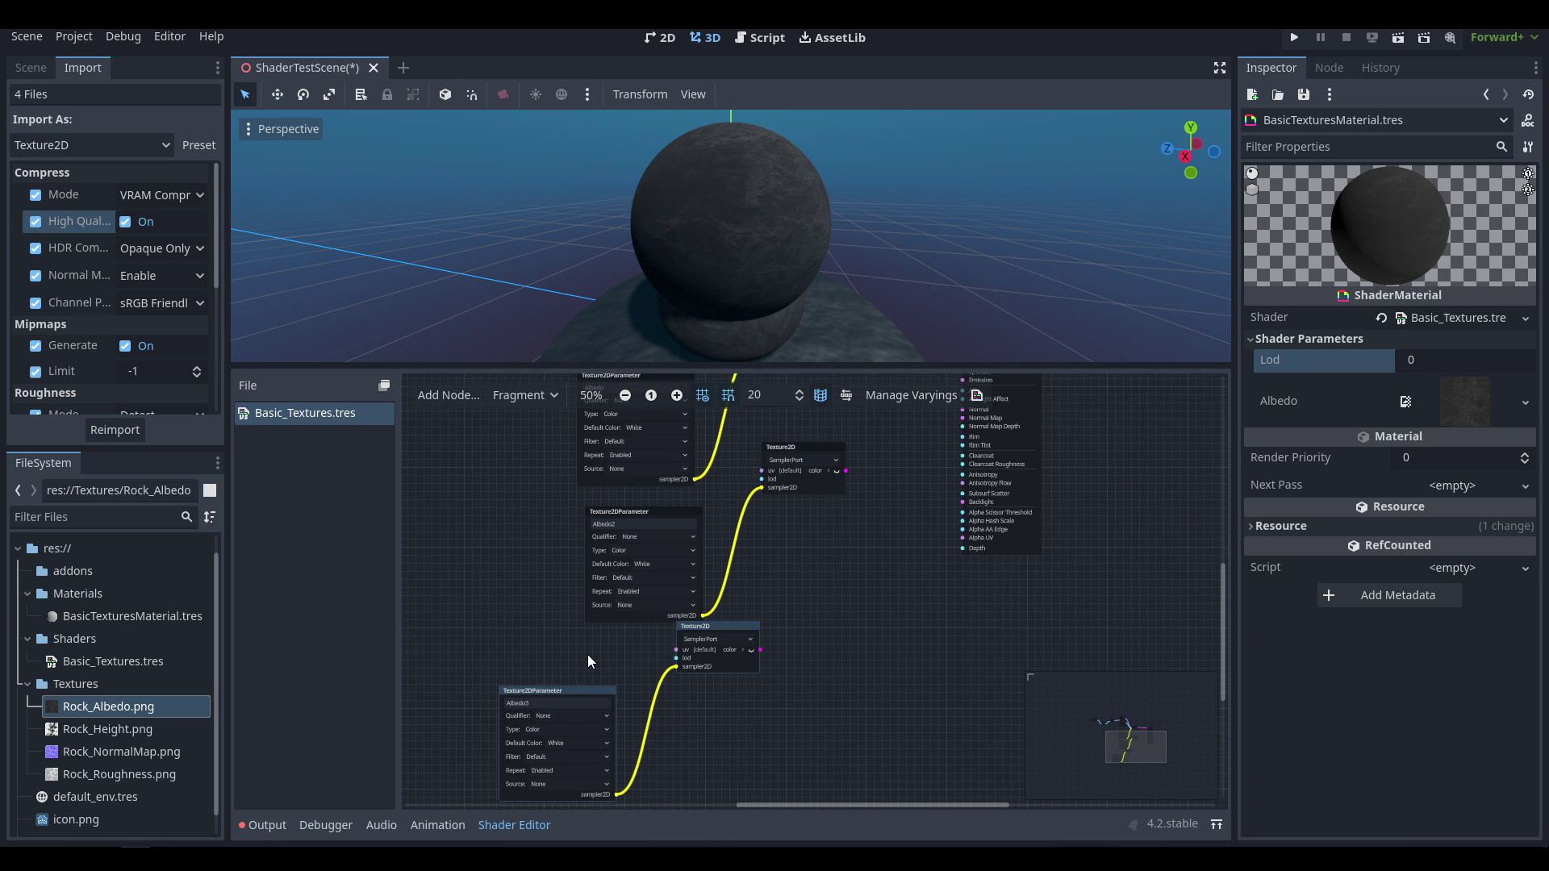
{"action": "left_click_drag", "start_coordinate": [569, 694], "coordinate": [657, 649]}
{"action": "scroll", "coordinate": [815, 646], "scroll_direction": "up", "scroll_amount": 3}
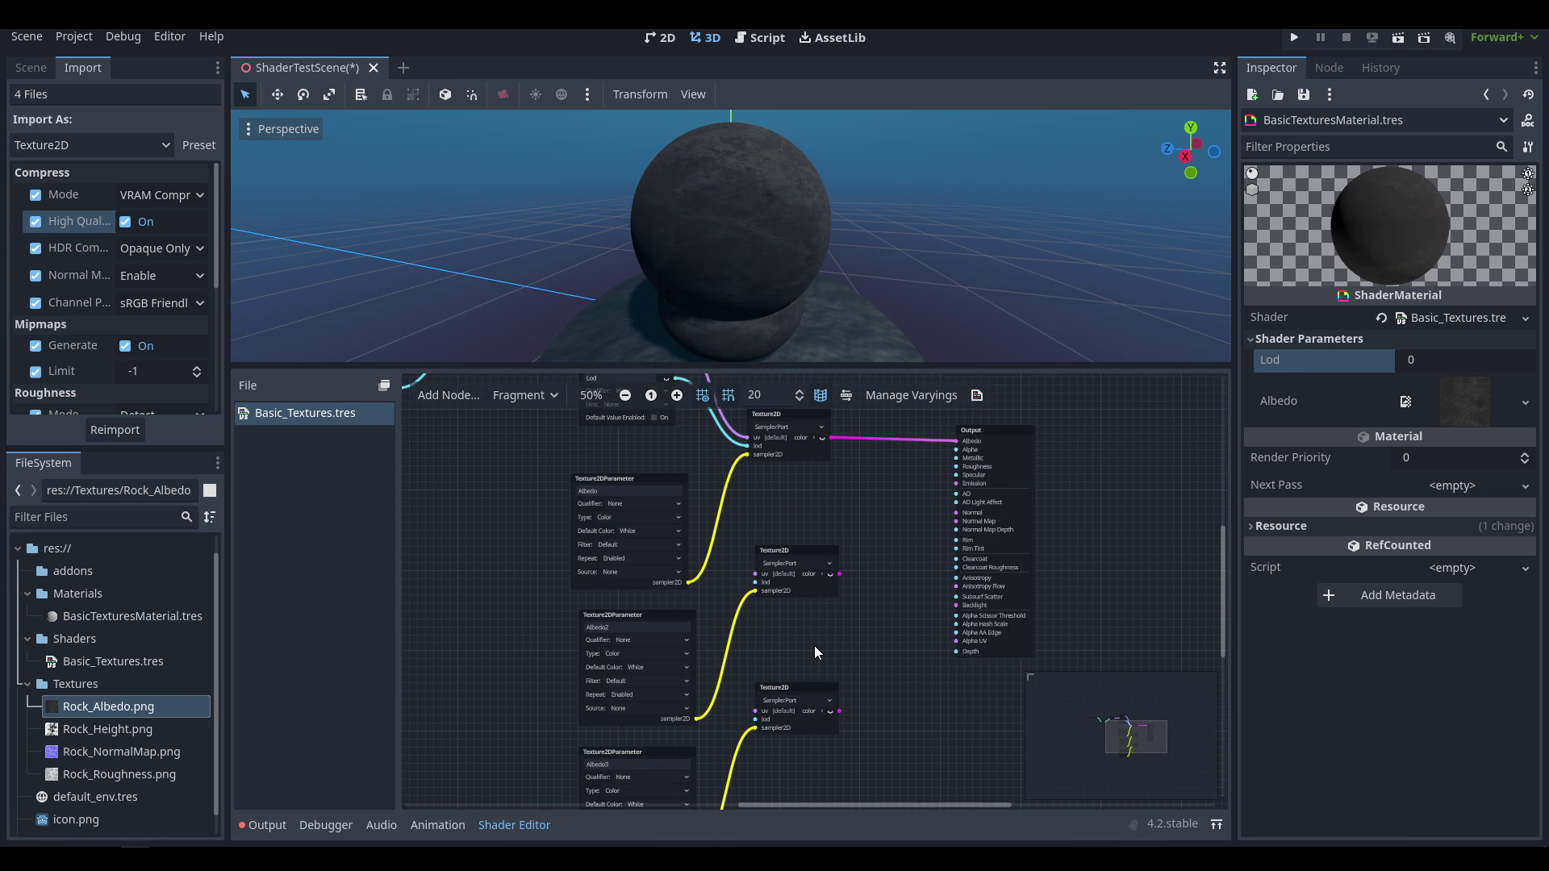
Set the first copied Texture2DParameter's type to Data and name it Roughness.
{"action": "left_click", "coordinate": [637, 654]}
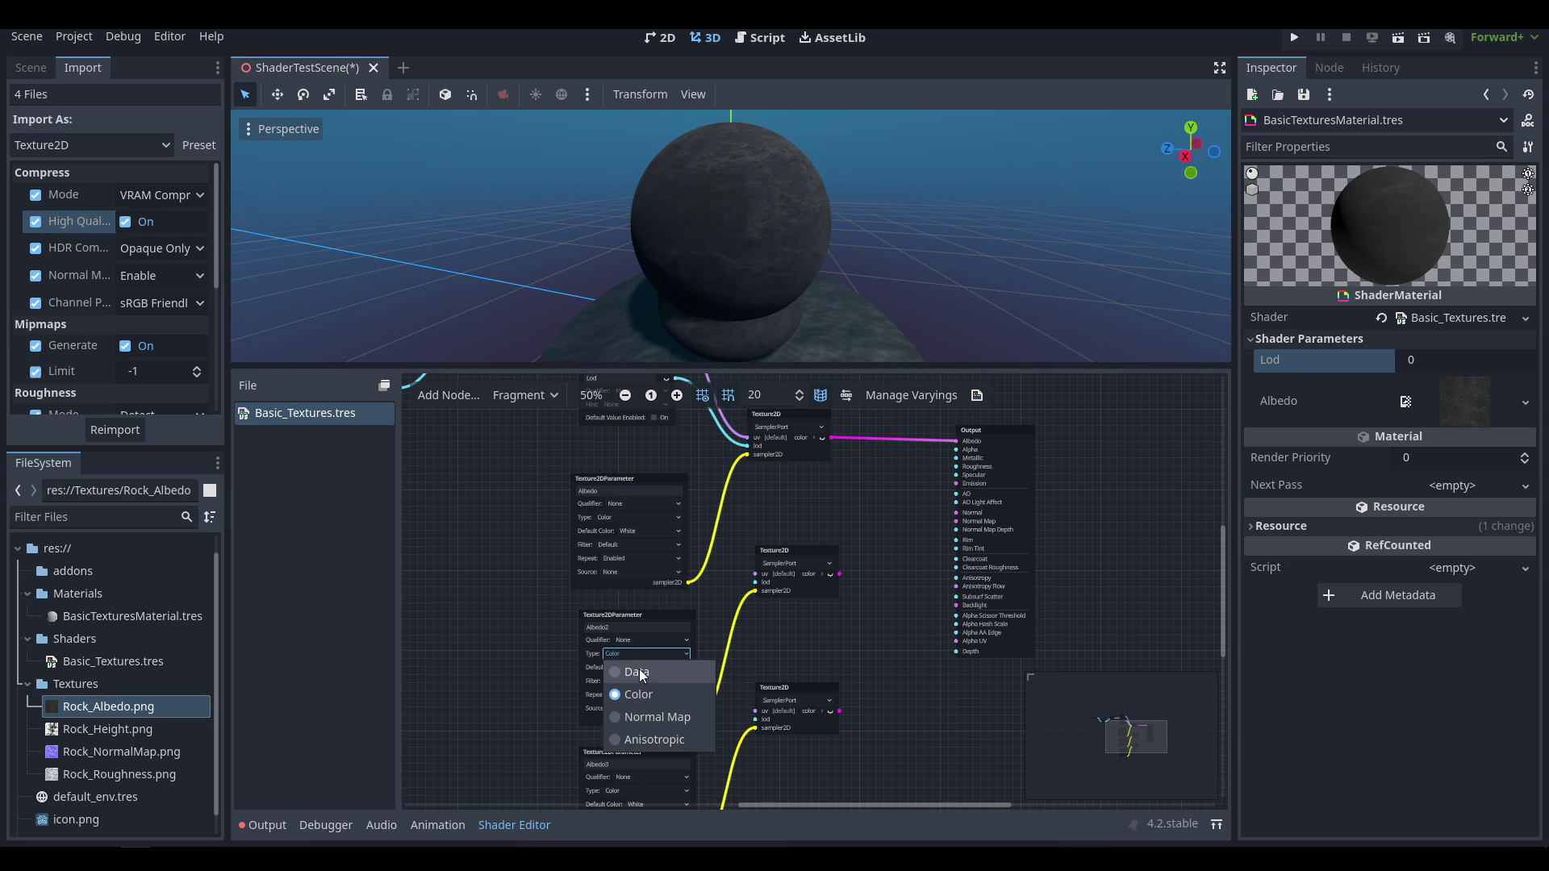
{"action": "left_click", "coordinate": [638, 671]}
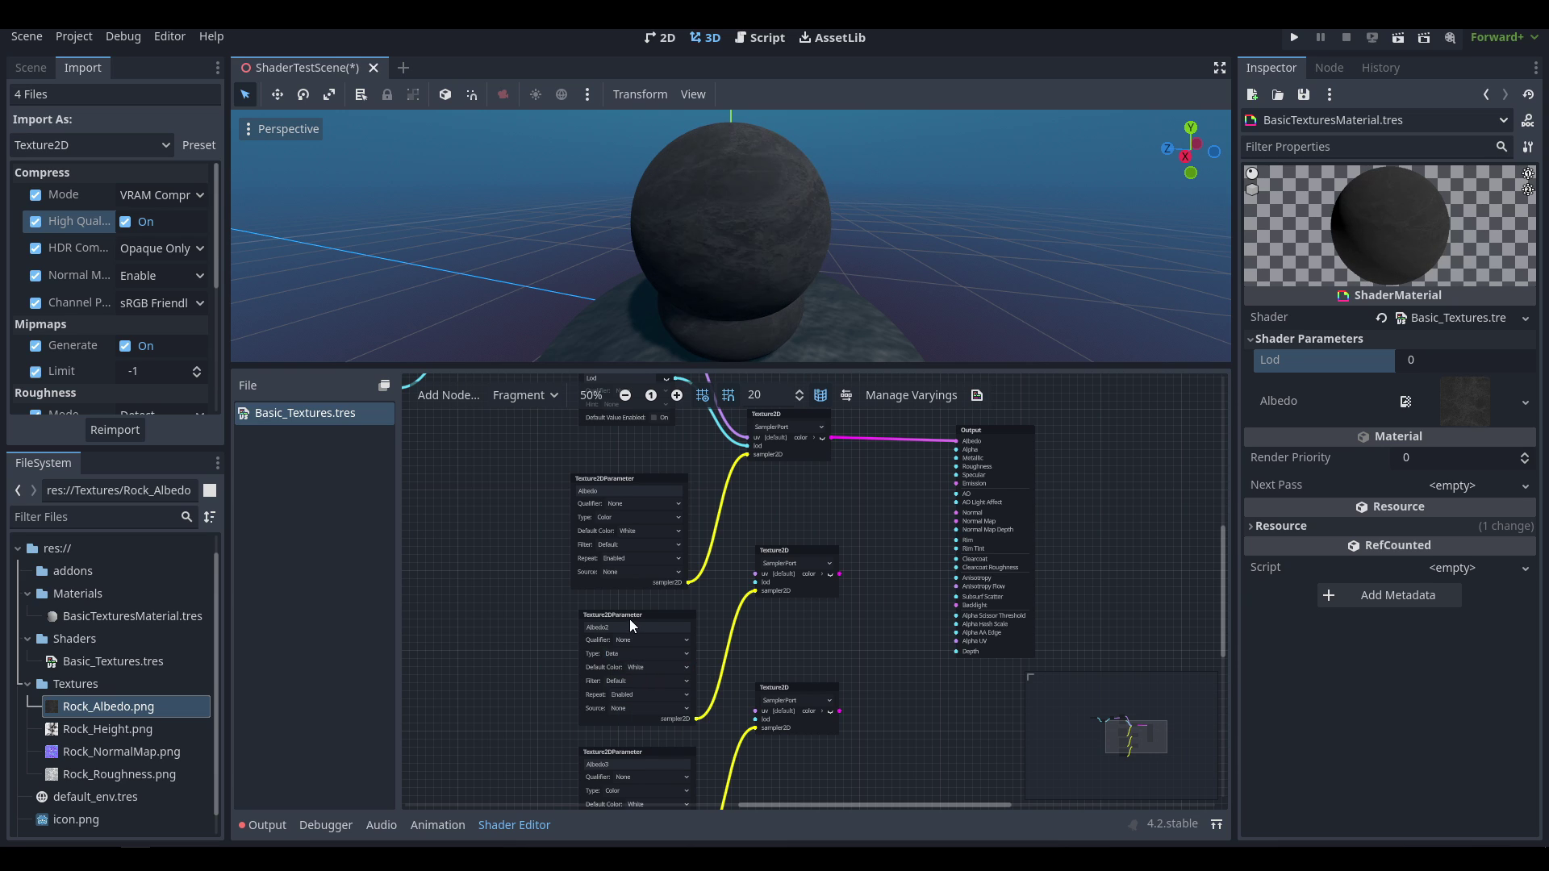
{"action": "left_click", "coordinate": [634, 626]}
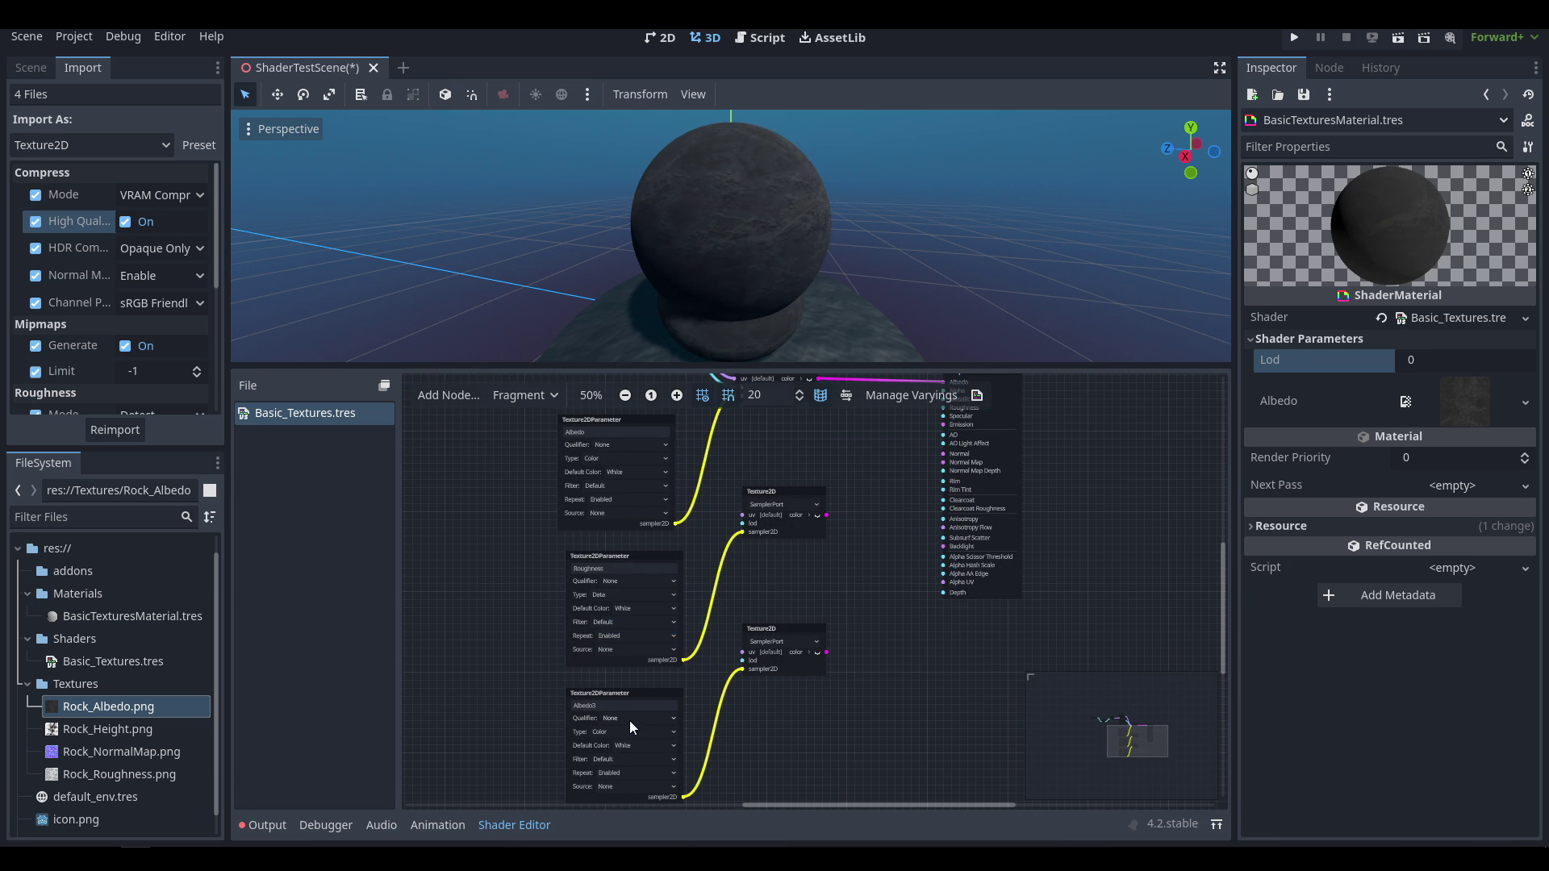
Name the lowest Texture2DParameter NormalMap with type Normal Map, and connect its Texture2D color to the Normal Map output.
{"action": "left_click", "coordinate": [628, 705]}
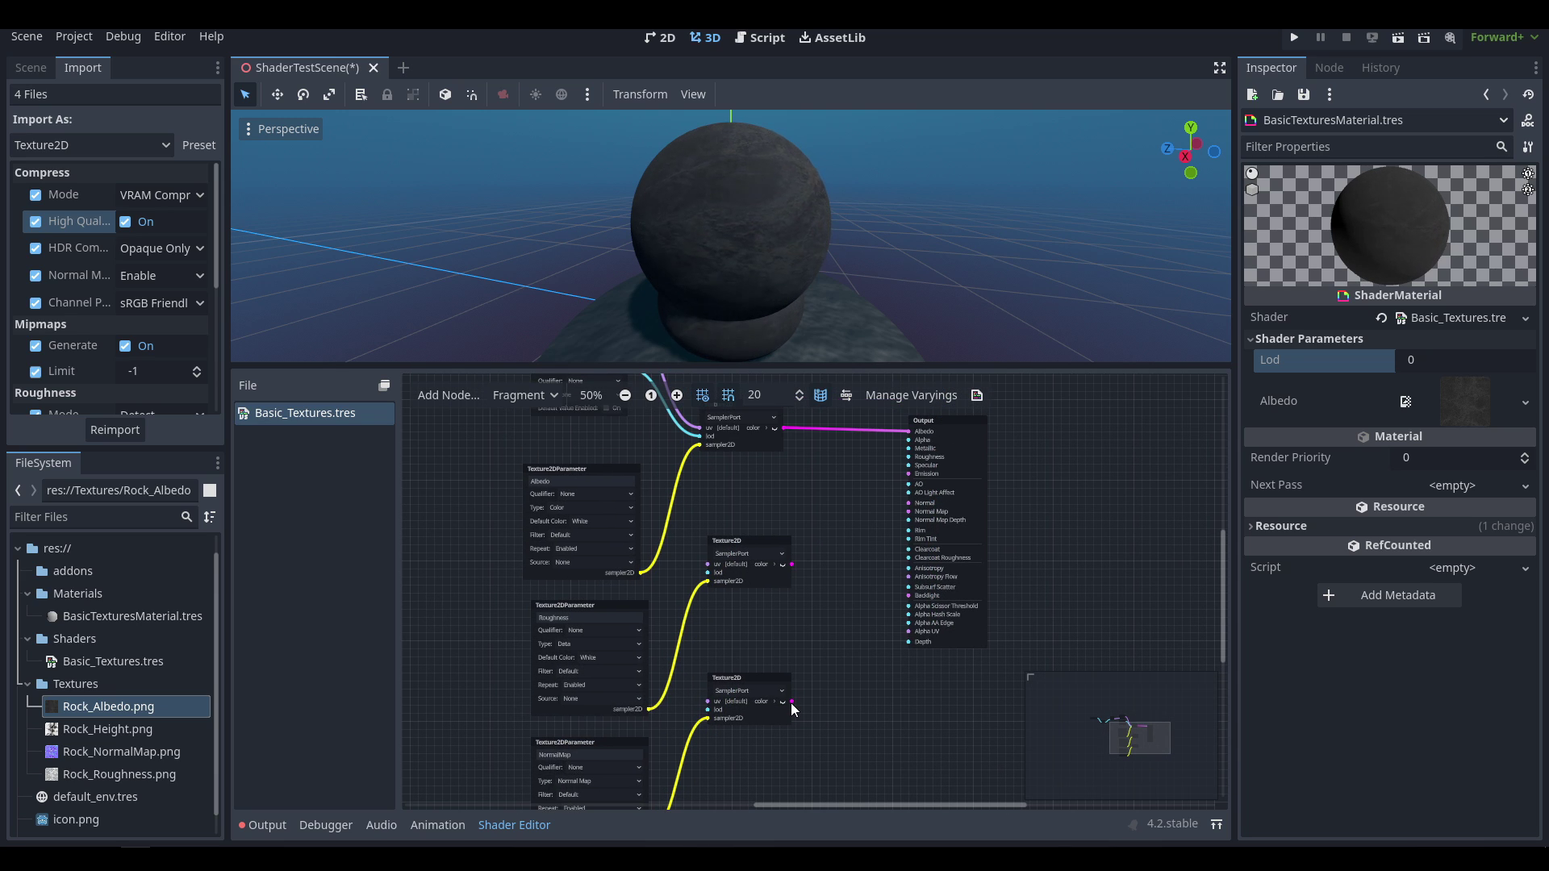
{"action": "left_click_drag", "start_coordinate": [791, 702], "coordinate": [910, 512]}
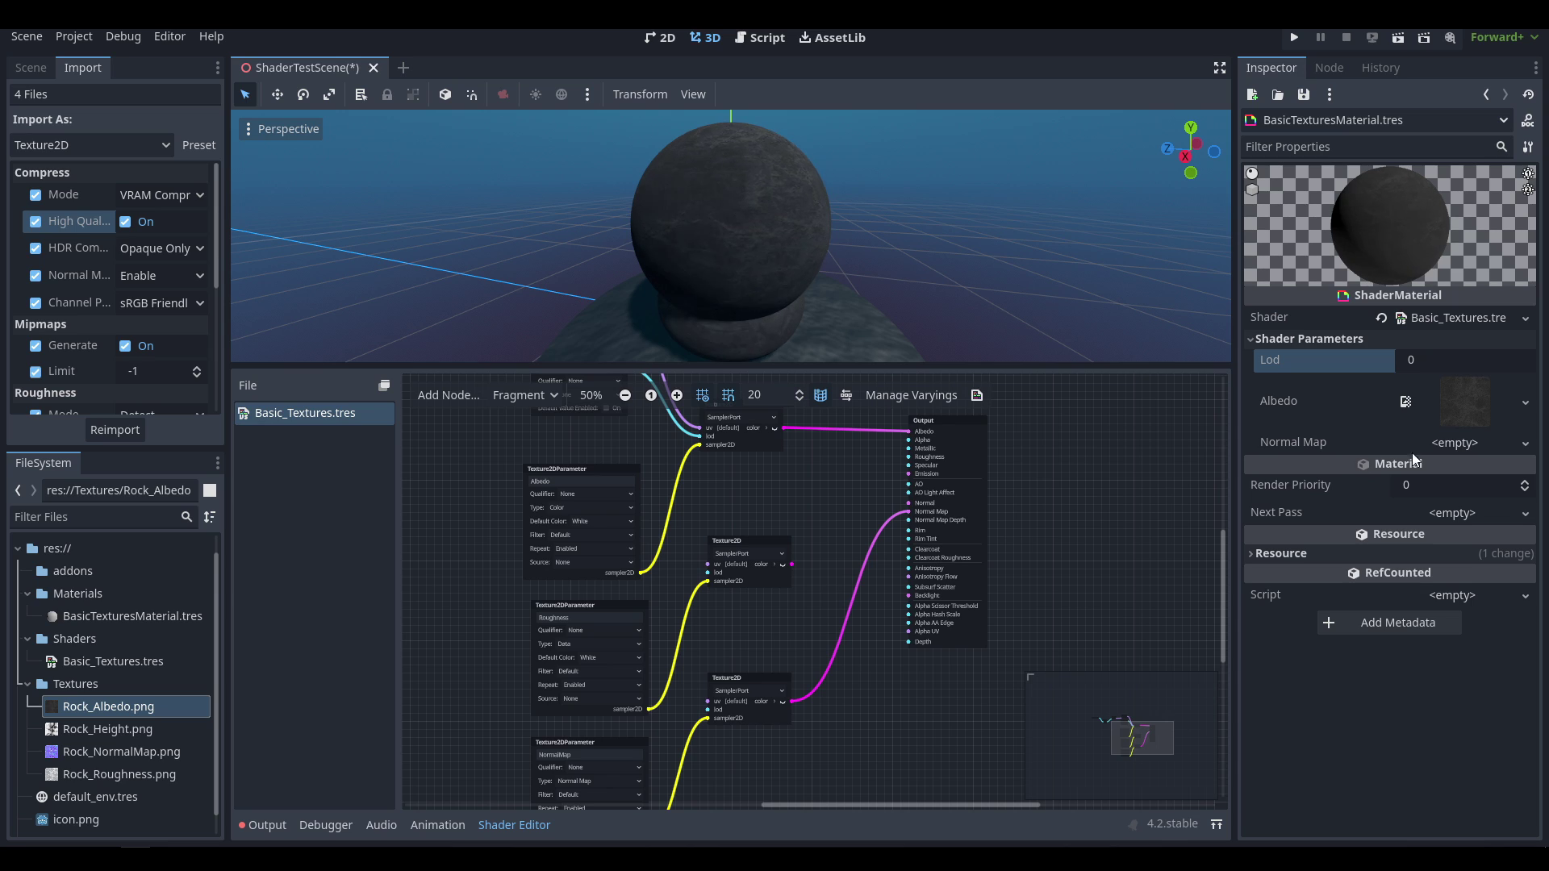
{"action": "middle_click_drag", "start_coordinate": [843, 519], "coordinate": [826, 540]}
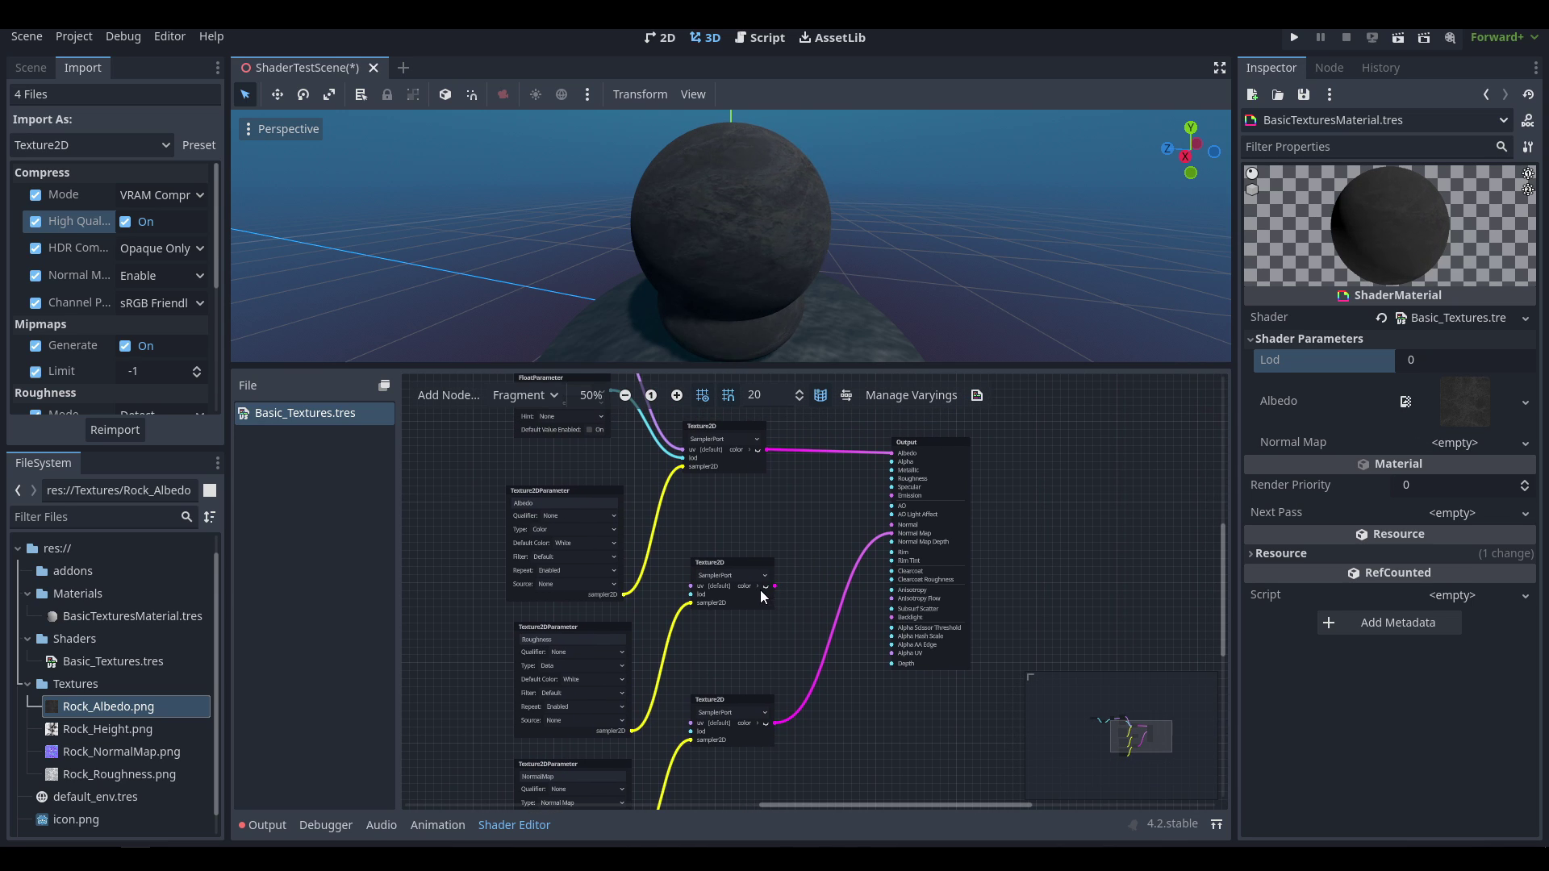
Expand the roughness Texture2D's color channels and multiply its red channel by a new FloatParameter.
{"action": "left_click", "coordinate": [765, 586]}
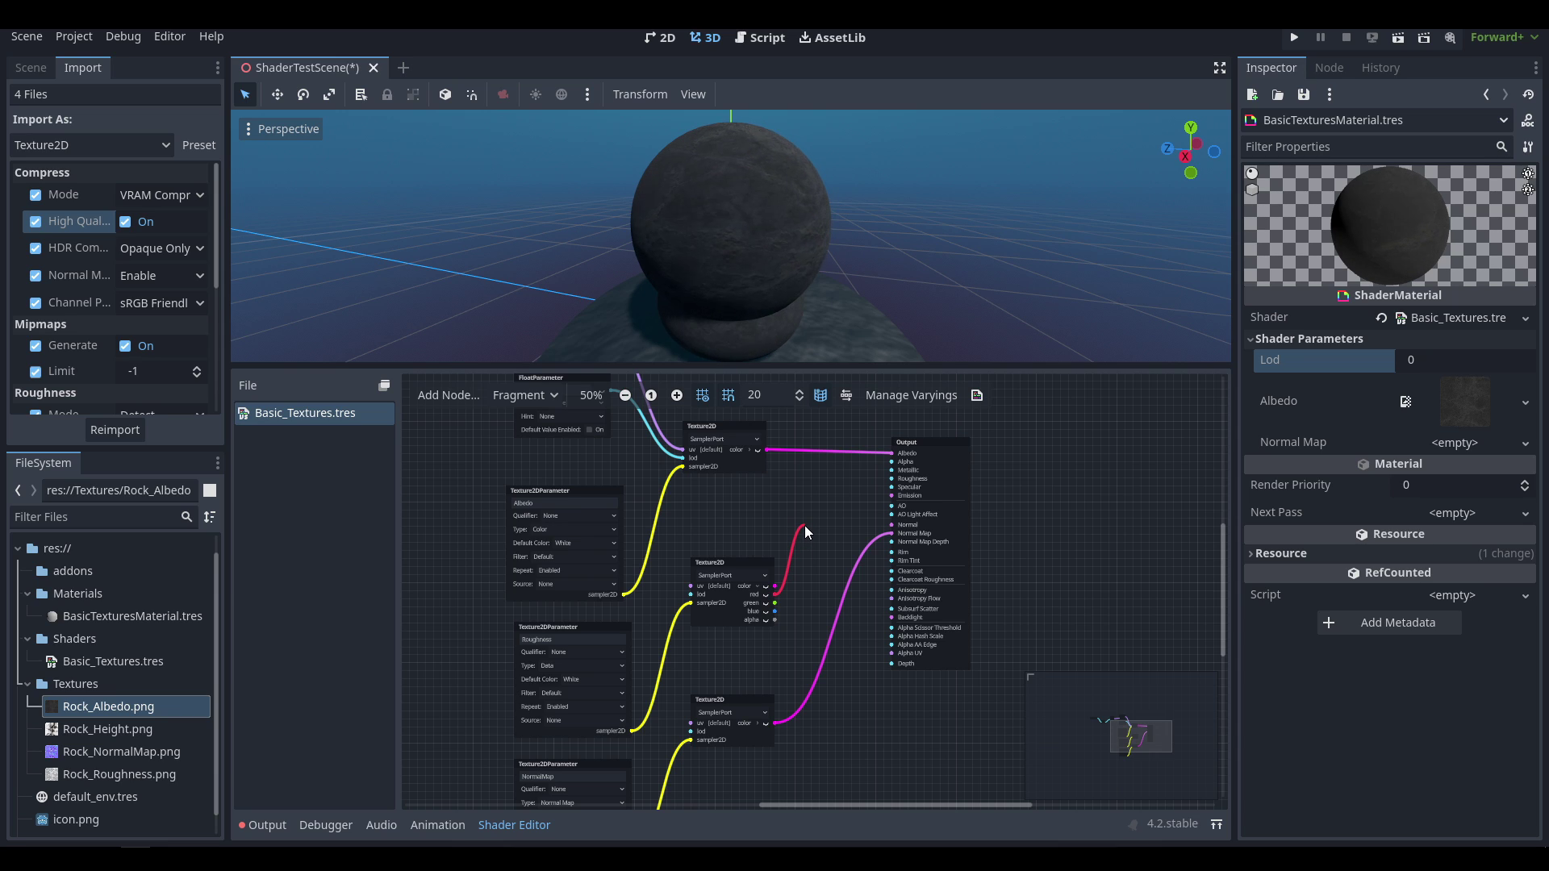
{"action": "left_click_drag", "start_coordinate": [805, 525], "coordinate": [772, 647]}
{"action": "key", "text": "Return"}
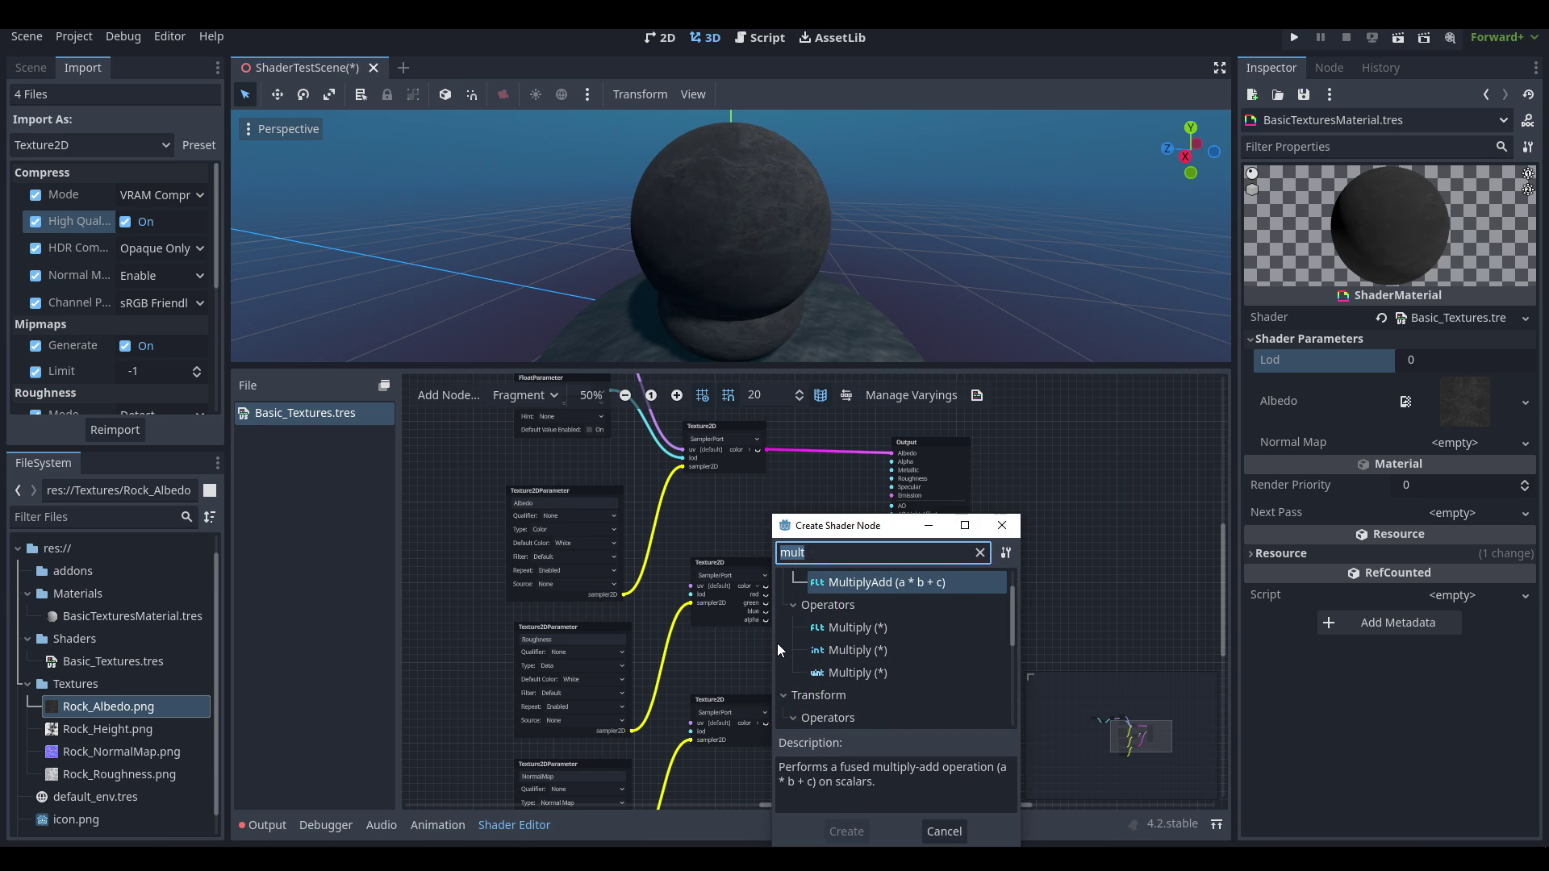
{"action": "type", "text": "f"}
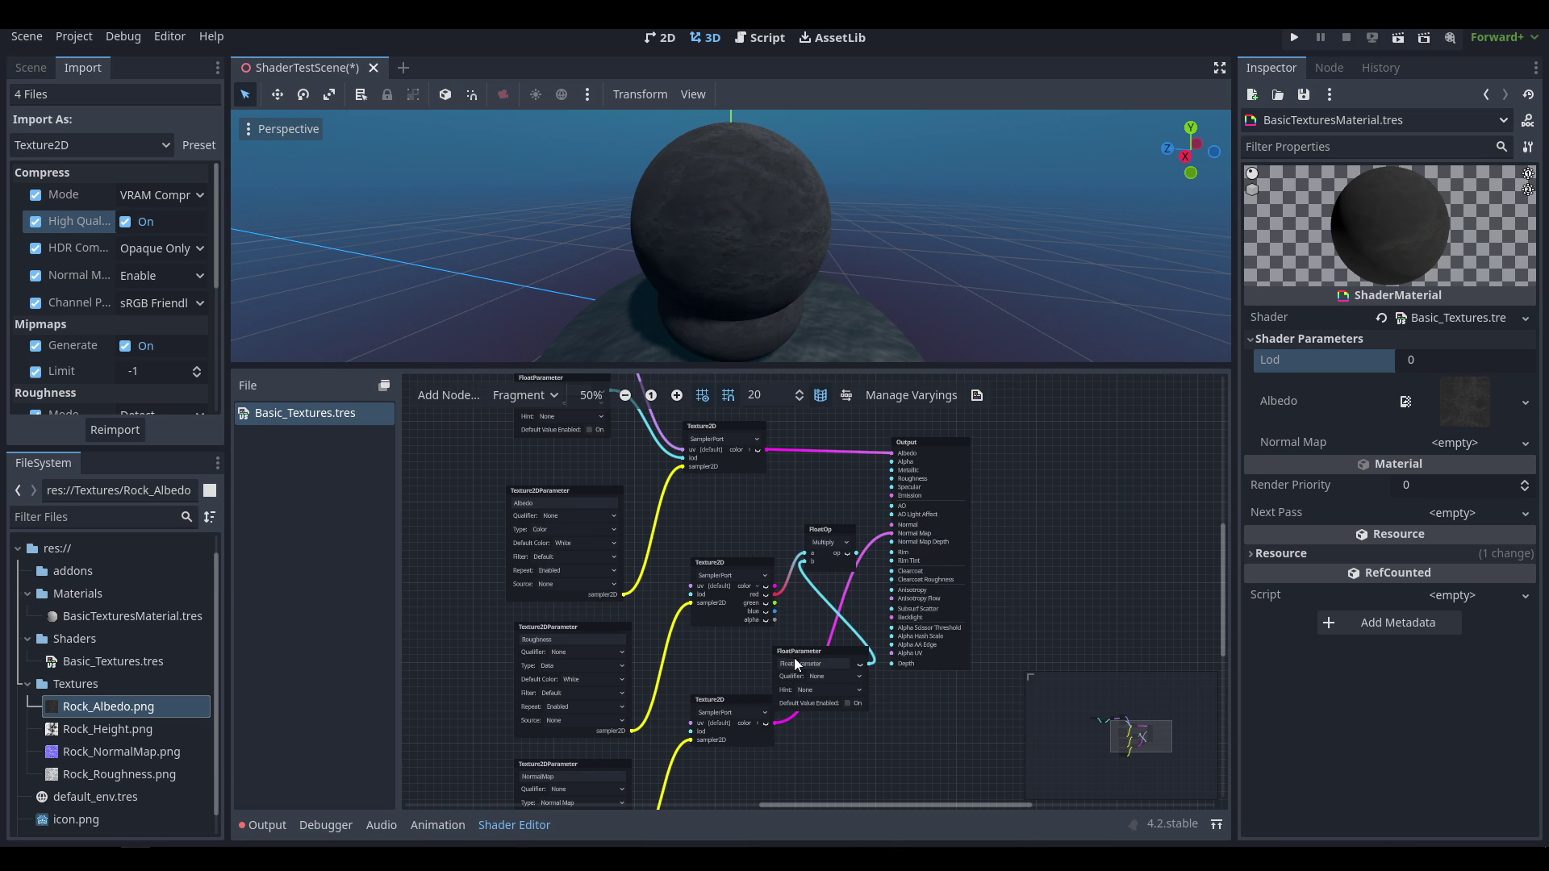
Name the new FloatParameter RoughnessPower, move it below the roughness Texture2D, and connect the Multiply result to the Roughness output.
{"action": "double_click", "coordinate": [818, 664]}
{"action": "type", "text": "RoughnessPower"}
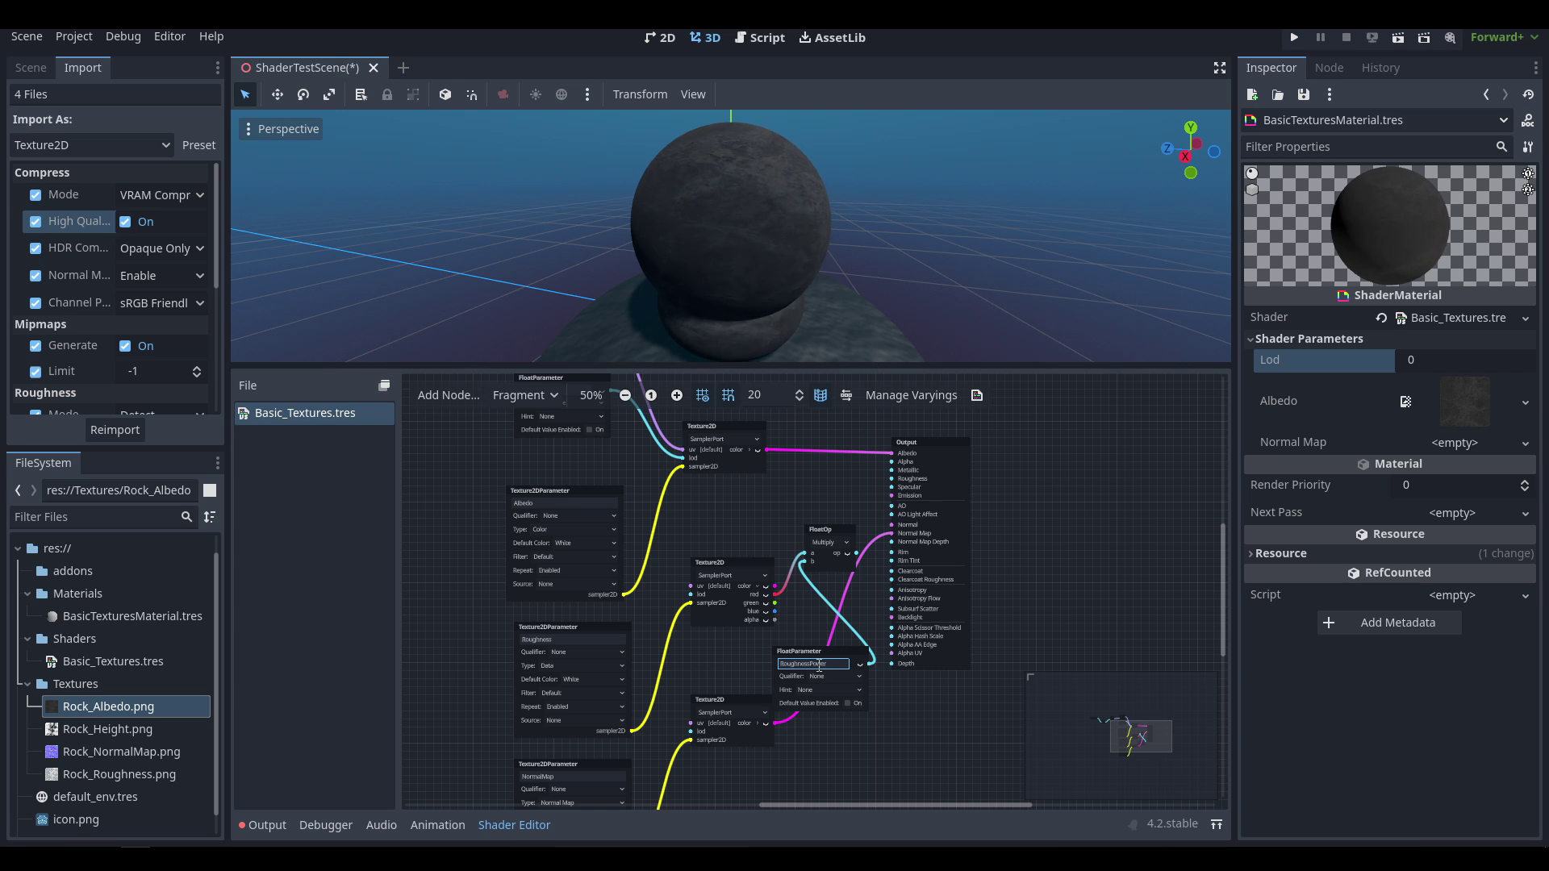
{"action": "left_click_drag", "start_coordinate": [811, 650], "coordinate": [719, 634]}
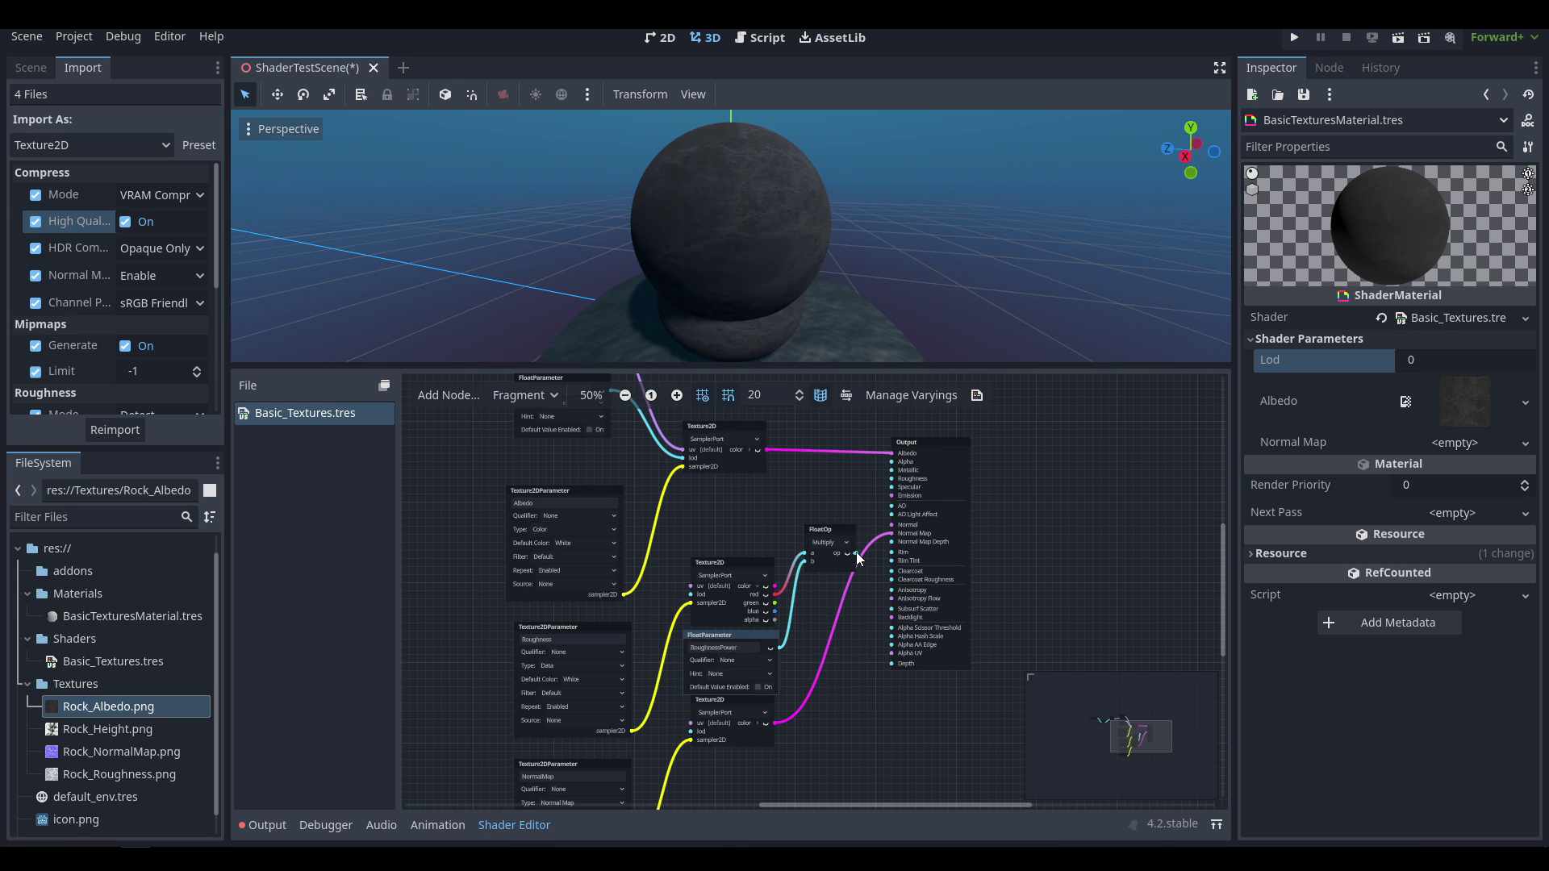
{"action": "left_click_drag", "start_coordinate": [855, 552], "coordinate": [894, 478]}
Enlarge the 3D viewport and set the material's Roughness Power to 0.695 while checking the sphere.
{"action": "left_click_drag", "start_coordinate": [880, 367], "coordinate": [868, 561]}
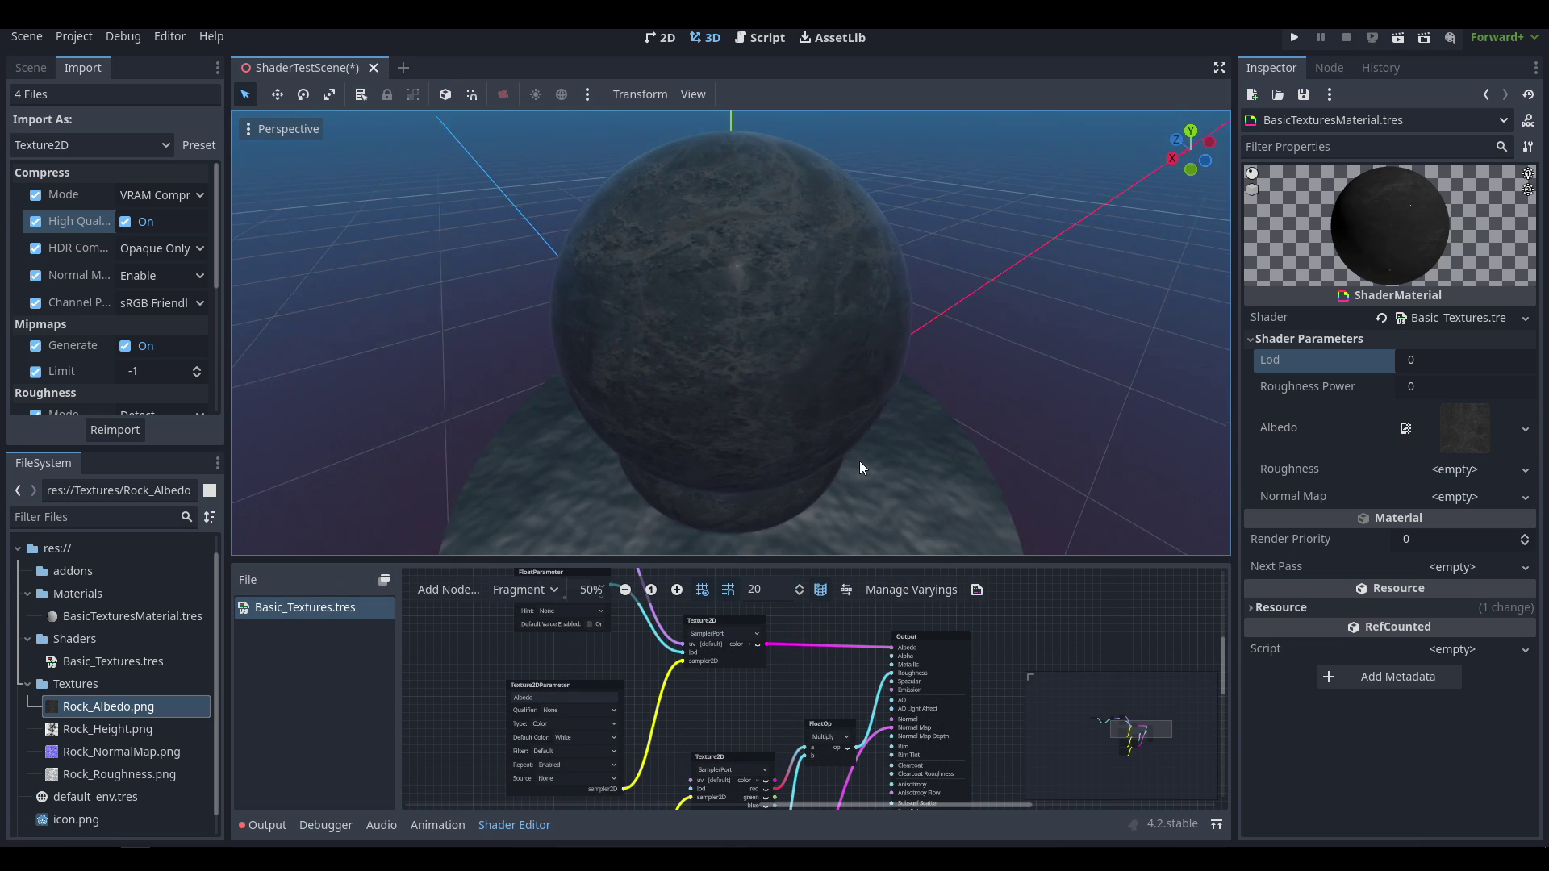
{"action": "scroll", "coordinate": [888, 432], "scroll_direction": "up", "scroll_amount": 3}
{"action": "scroll", "coordinate": [918, 403], "scroll_direction": "down", "scroll_amount": 3}
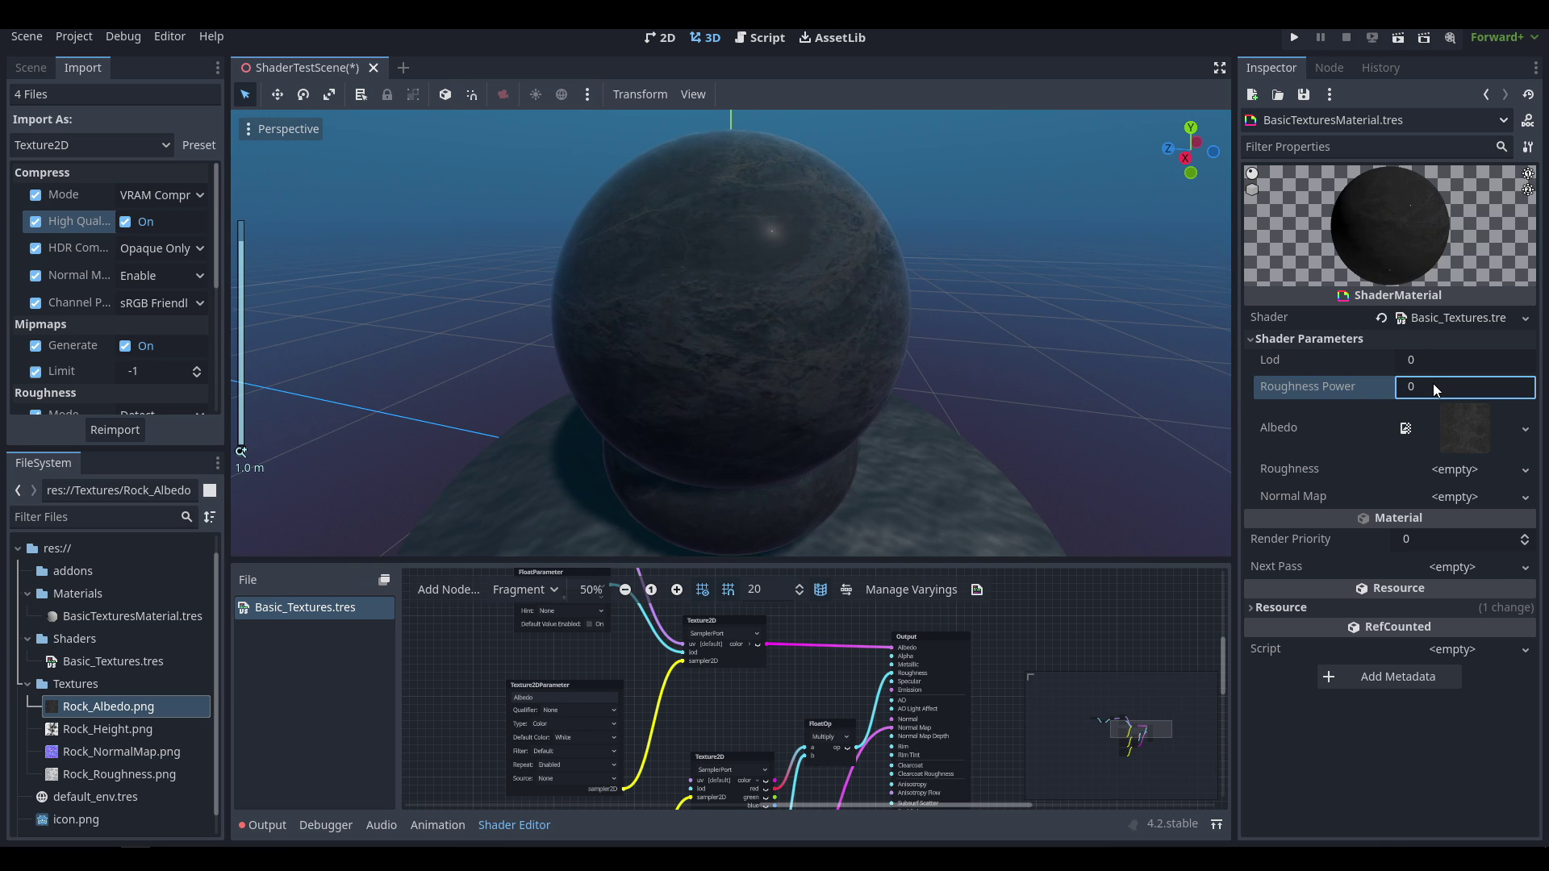
{"action": "mouse_move", "coordinate": [1432, 384]}
{"action": "left_mouse_down"}
{"action": "mouse_move", "coordinate": [1462, 384]}
{"action": "mouse_move", "coordinate": [1434, 390]}
{"action": "left_mouse_up"}
{"action": "middle_click_drag", "start_coordinate": [928, 392], "coordinate": [893, 323]}
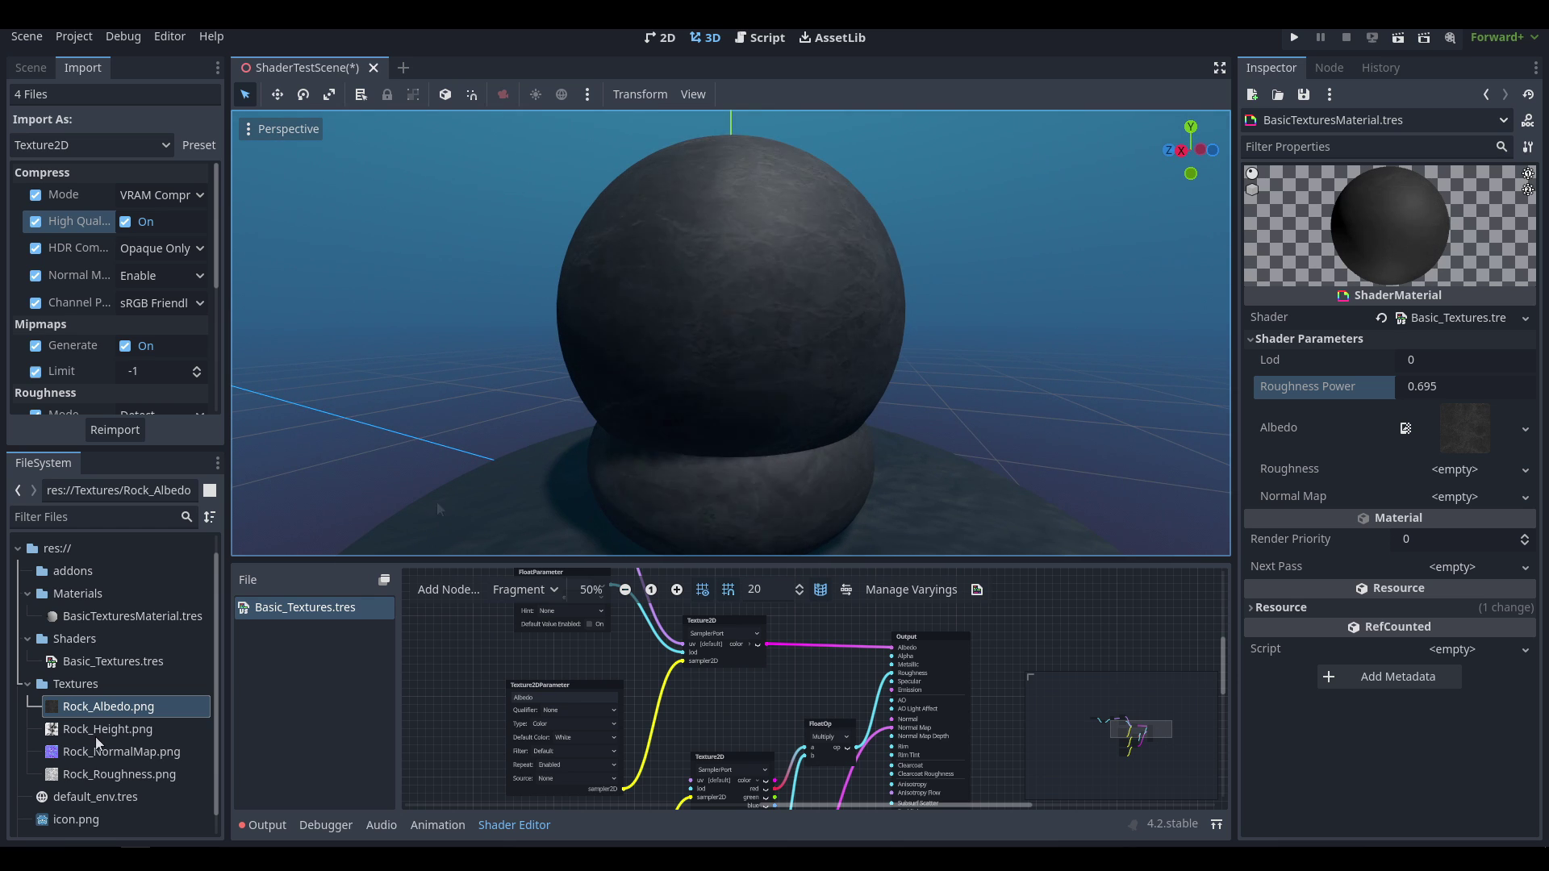
Assign Rock_Roughness.png and Rock_NormalMap.png to the material's Roughness and Normal Map slots, and feed both Texture2D uv inputs from UVFunc.
{"action": "left_click_drag", "start_coordinate": [110, 752], "coordinate": [1454, 471]}
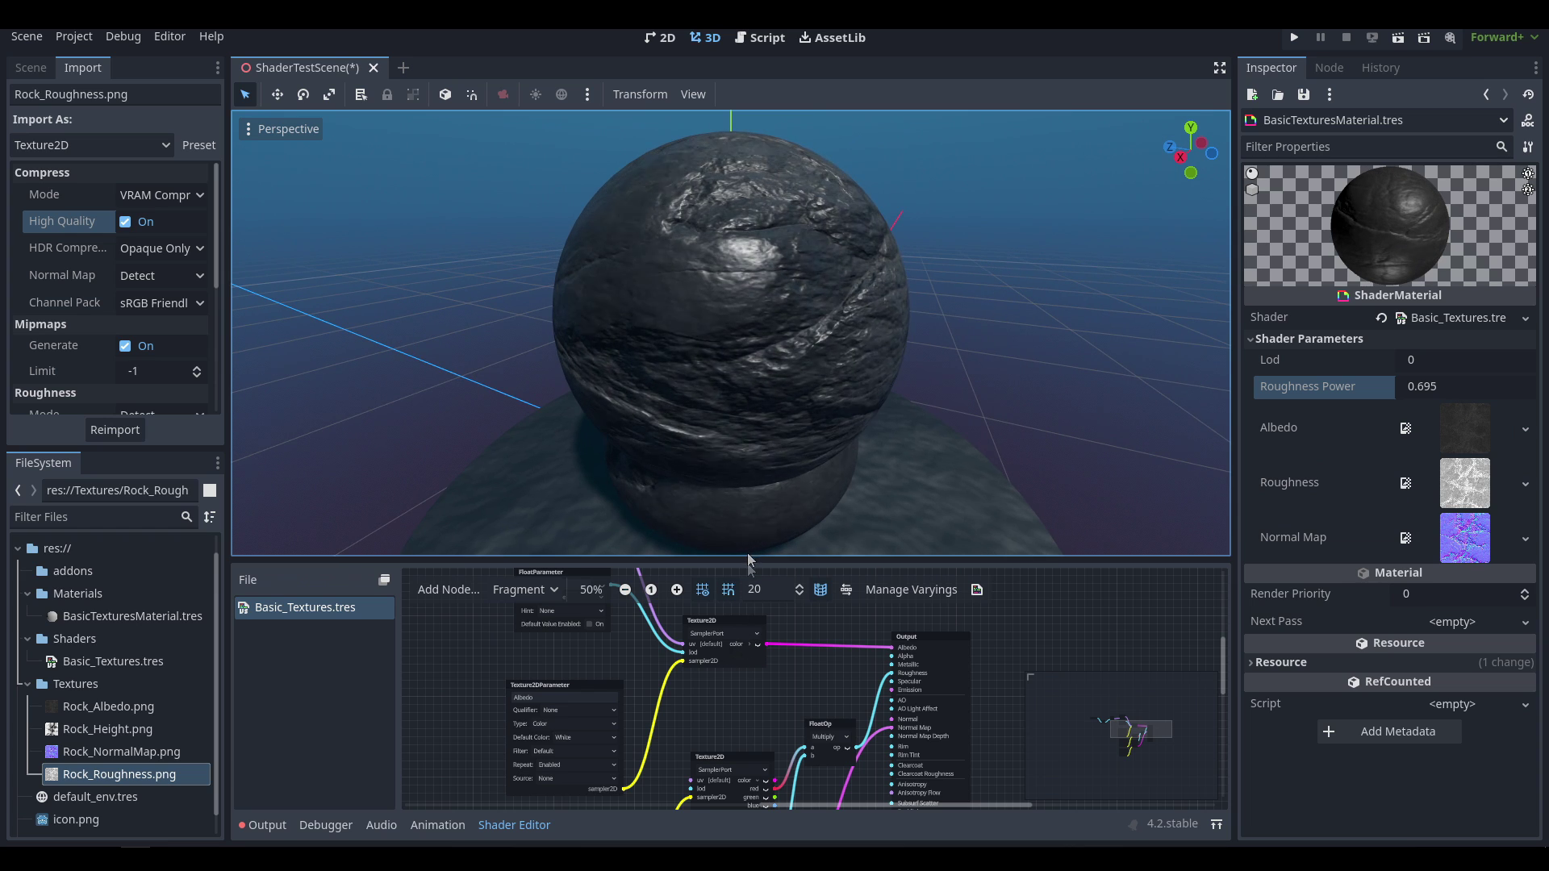
{"action": "left_click_drag", "start_coordinate": [738, 562], "coordinate": [738, 266]}
{"action": "scroll", "coordinate": [734, 441], "scroll_direction": "down", "scroll_amount": 1}
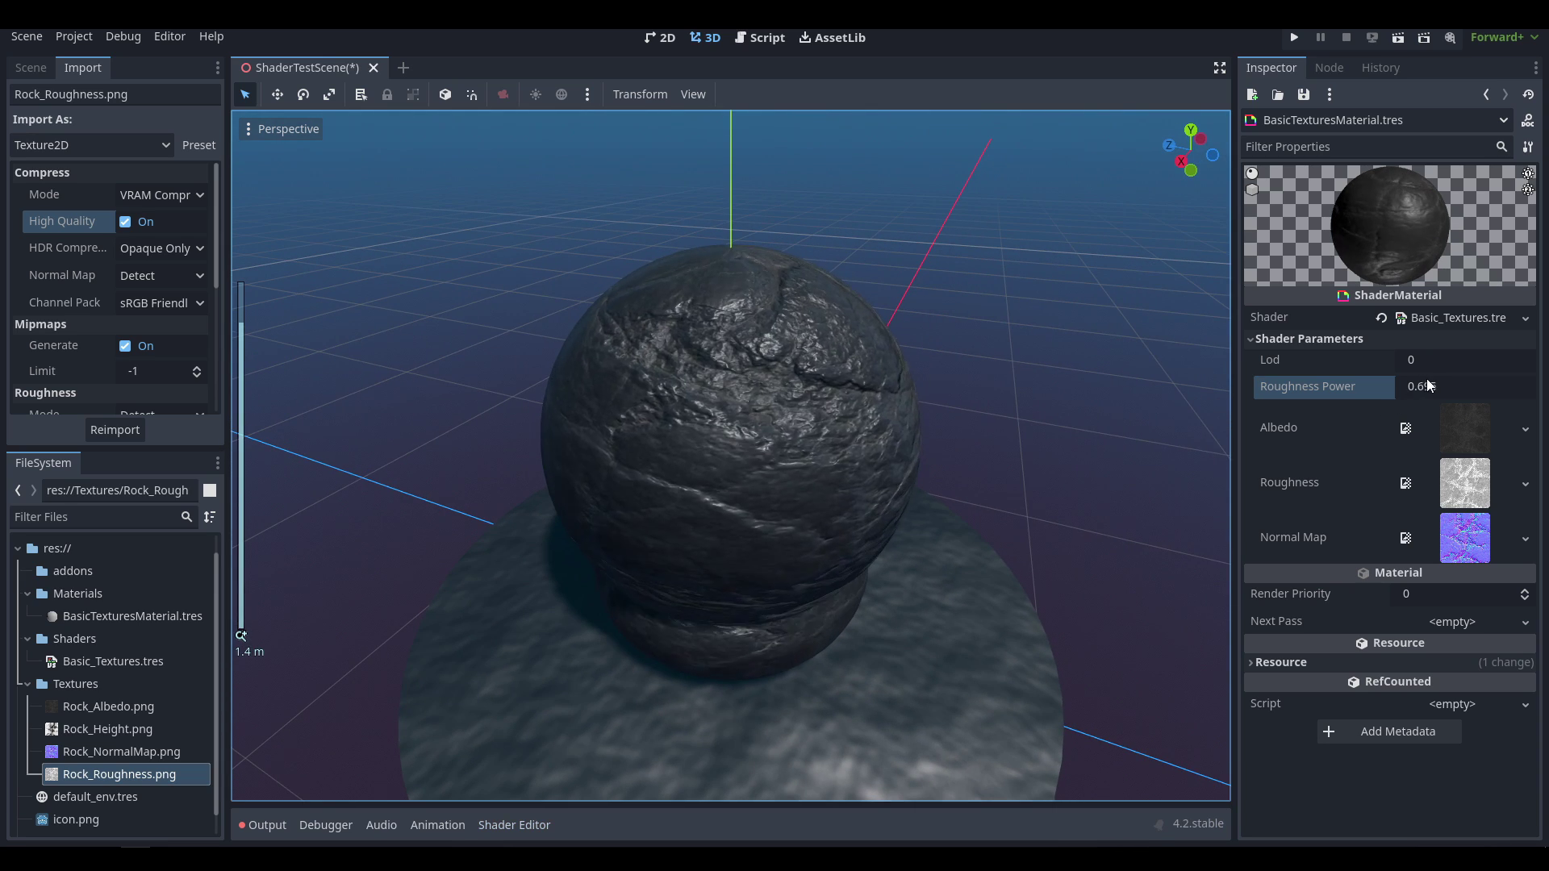
Set the material's Roughness Power to 0.7 and reopen the shader graph.
{"action": "mouse_move", "coordinate": [1426, 385]}
{"action": "left_mouse_down"}
{"action": "mouse_move", "coordinate": [1485, 386]}
{"action": "mouse_move", "coordinate": [1410, 385]}
{"action": "mouse_move", "coordinate": [1484, 386]}
{"action": "mouse_move", "coordinate": [1436, 385]}
{"action": "left_mouse_up"}
{"action": "left_click", "coordinate": [532, 824]}
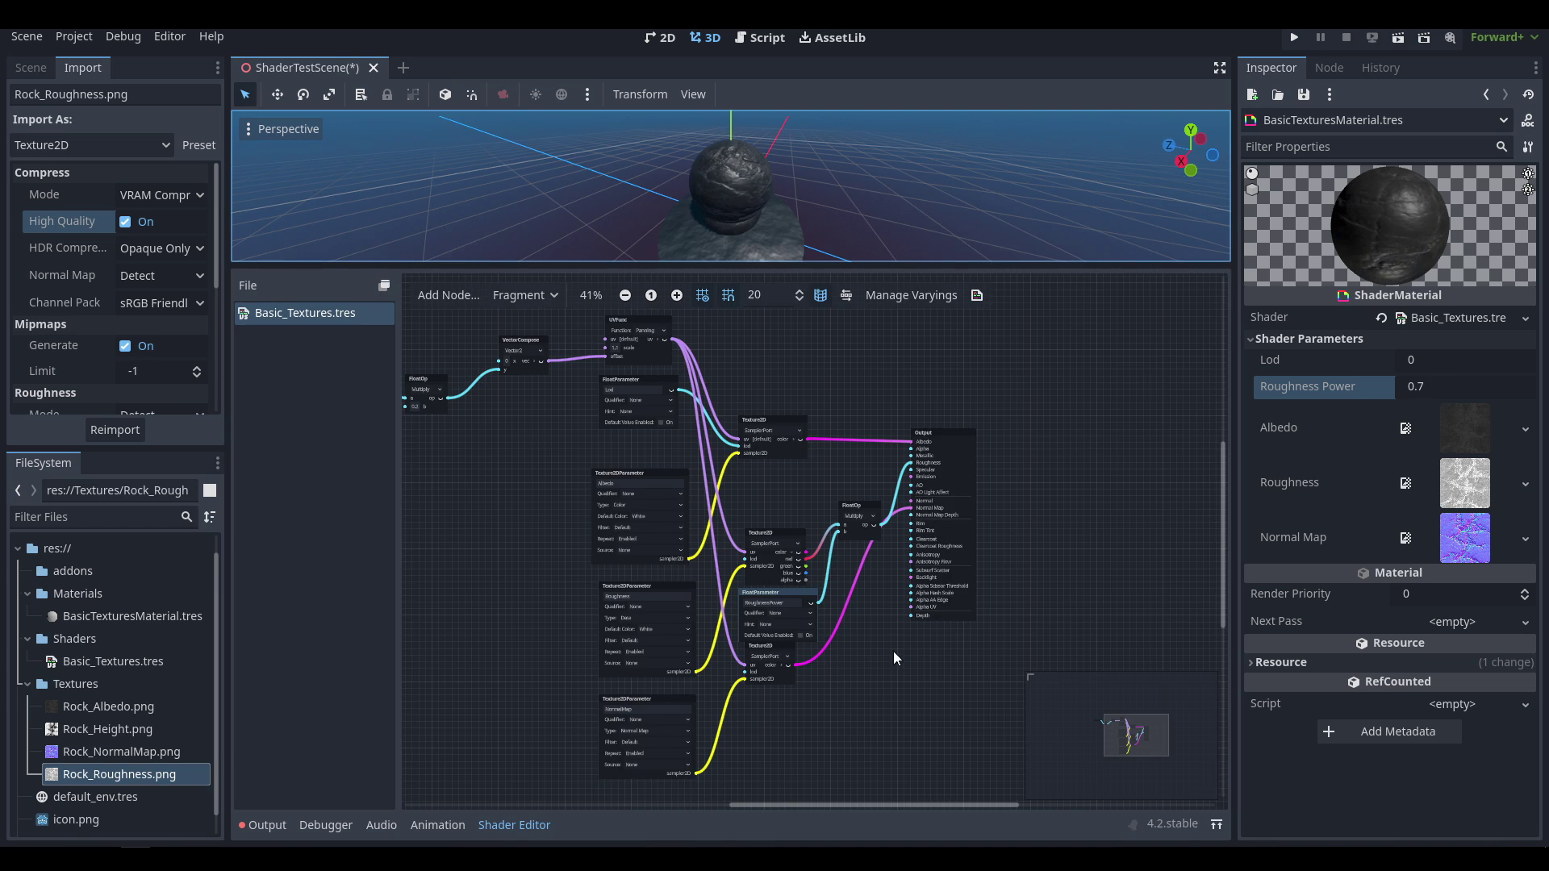
Duplicate the RoughnessPower parameter, name the copy NormalMapPower, and connect it to the Normal Map Depth output.
{"action": "scroll", "coordinate": [821, 545], "scroll_direction": "up", "scroll_amount": 1}
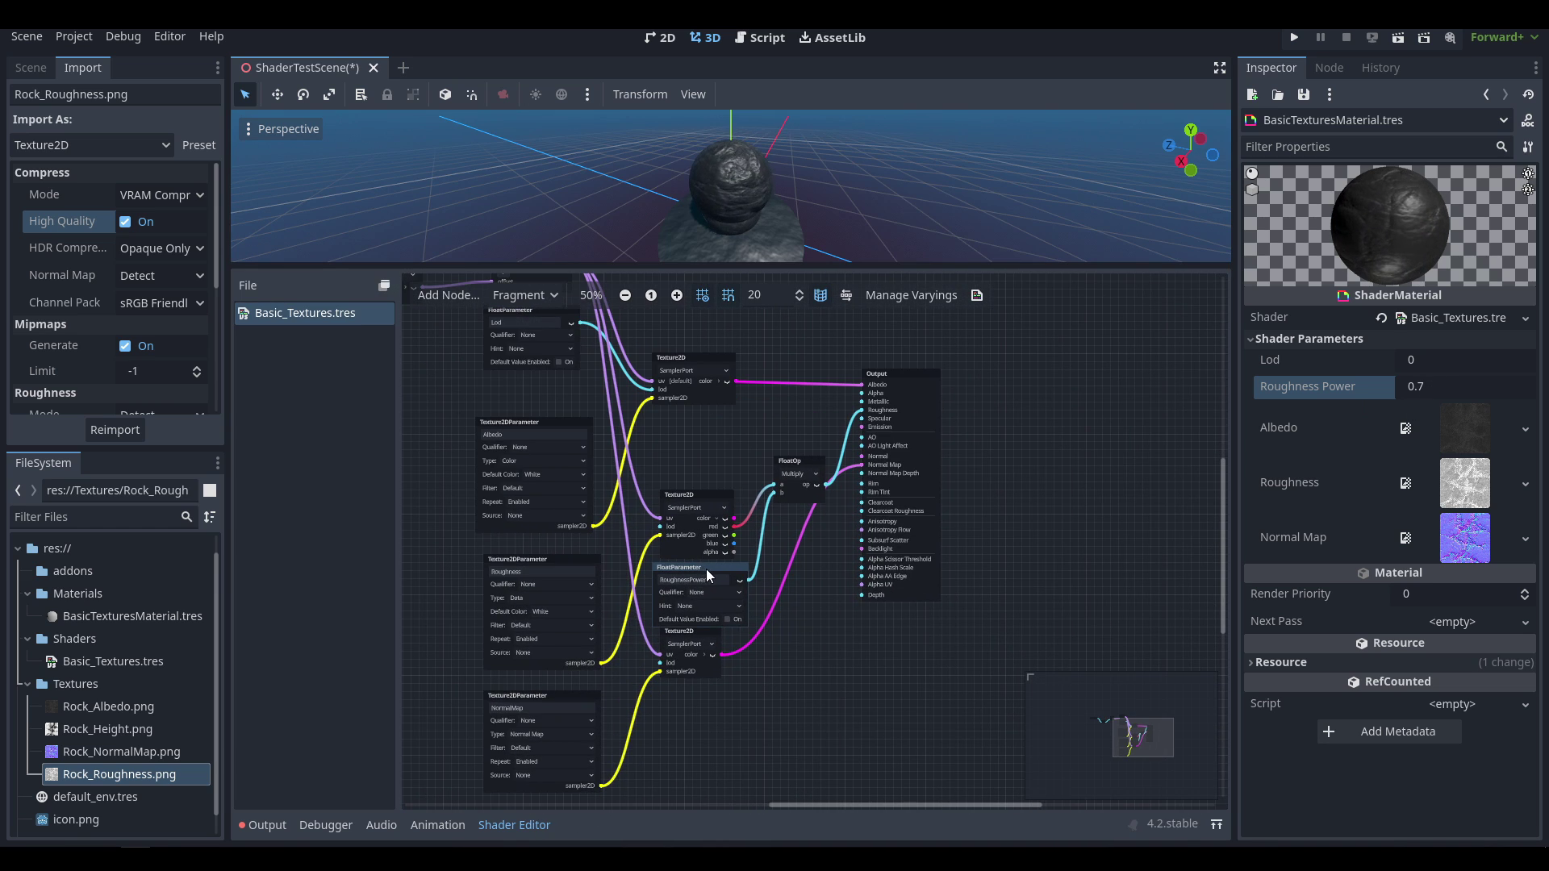
{"action": "key", "text": "ctrl+d"}
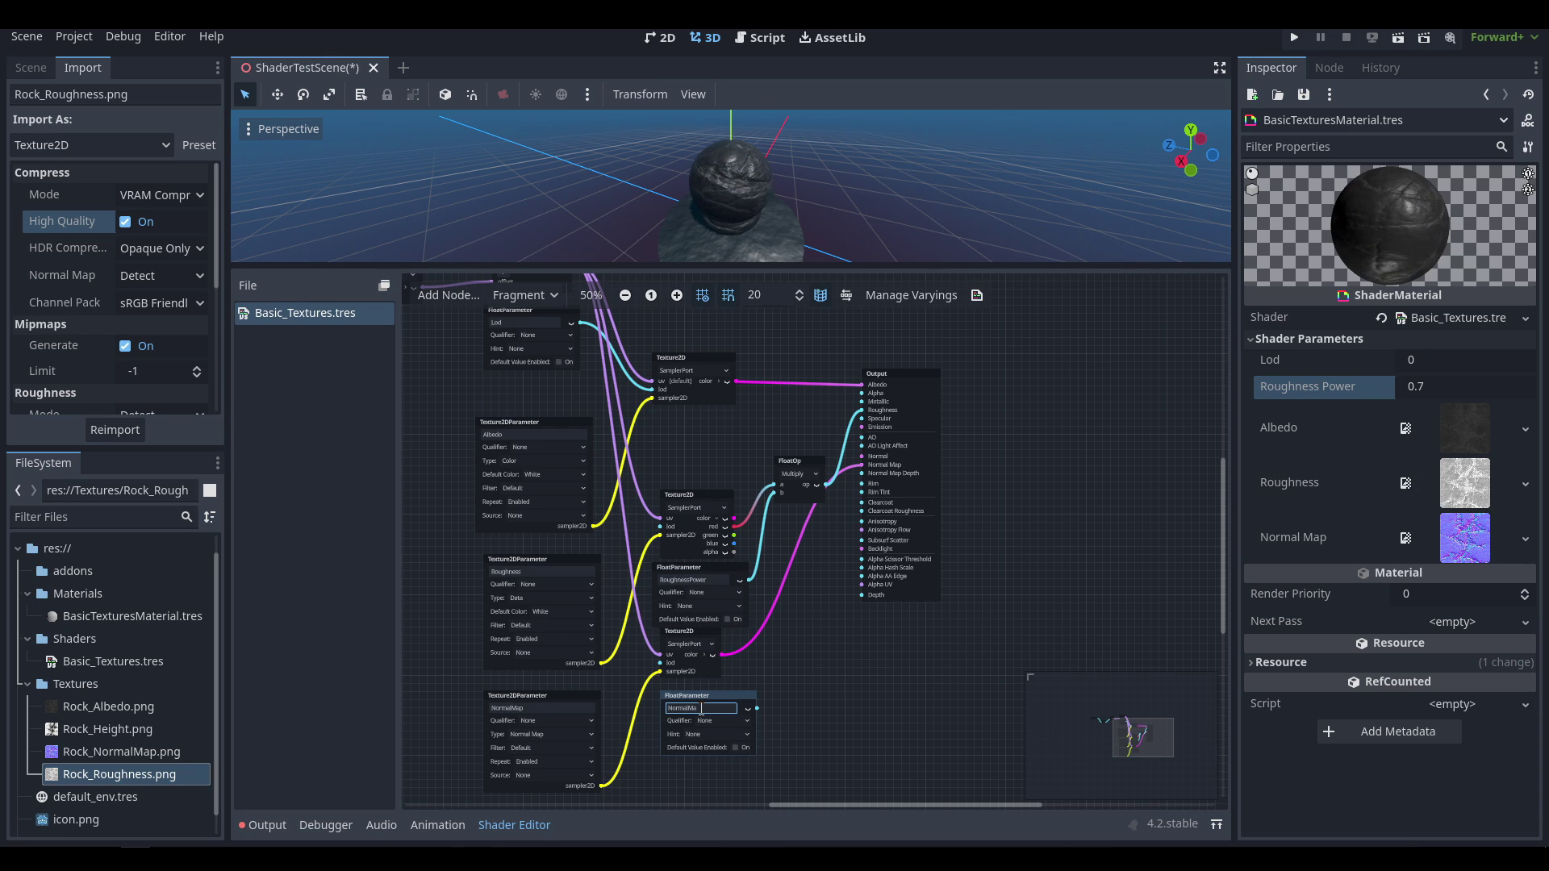
{"action": "type", "text": "alMapPower"}
{"action": "key", "text": "Return"}
{"action": "left_click_drag", "start_coordinate": [756, 708], "coordinate": [861, 474]}
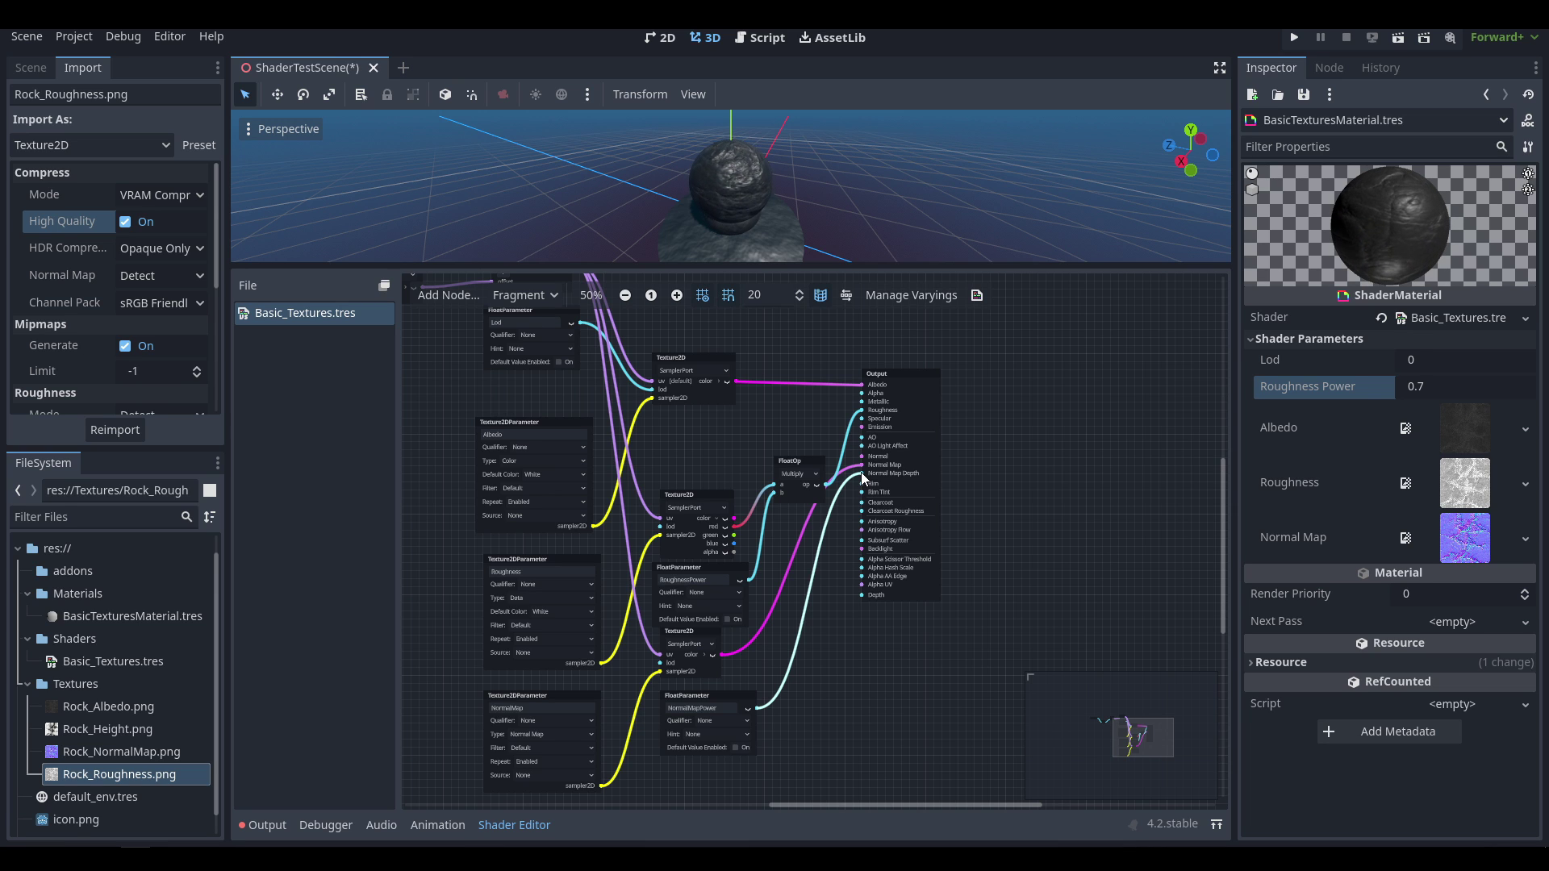
Hide the shader graph, set the material's Normal Map Power to 1, and vary it while checking the sphere's surface relief.
{"action": "left_click", "coordinate": [516, 824]}
{"action": "left_click", "coordinate": [1426, 415]}
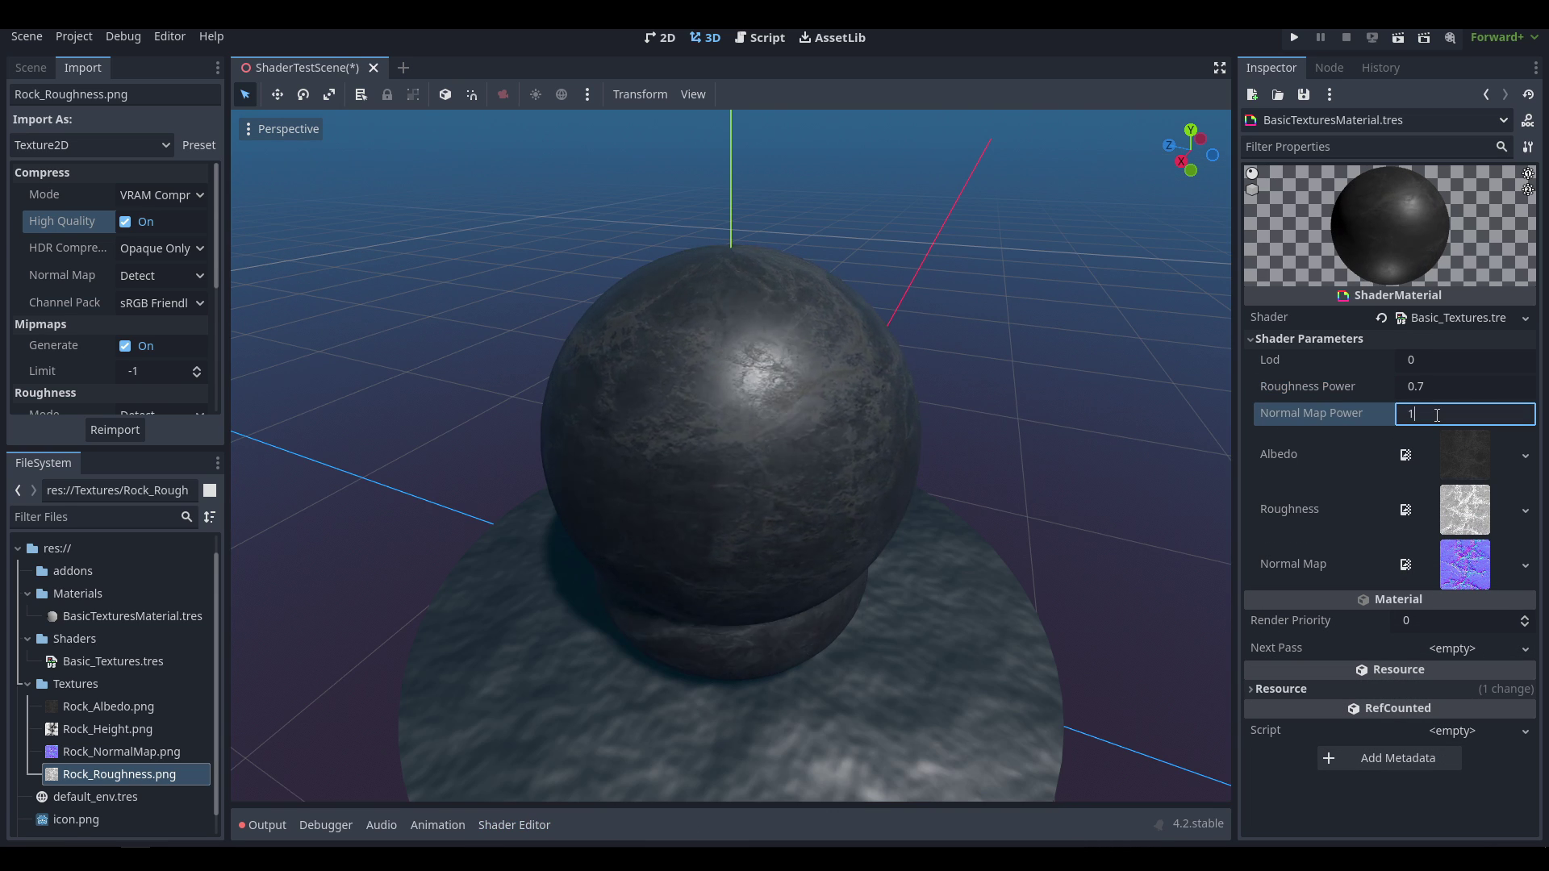
{"action": "type", "text": "1"}
{"action": "middle_click_drag", "start_coordinate": [718, 397], "coordinate": [692, 326]}
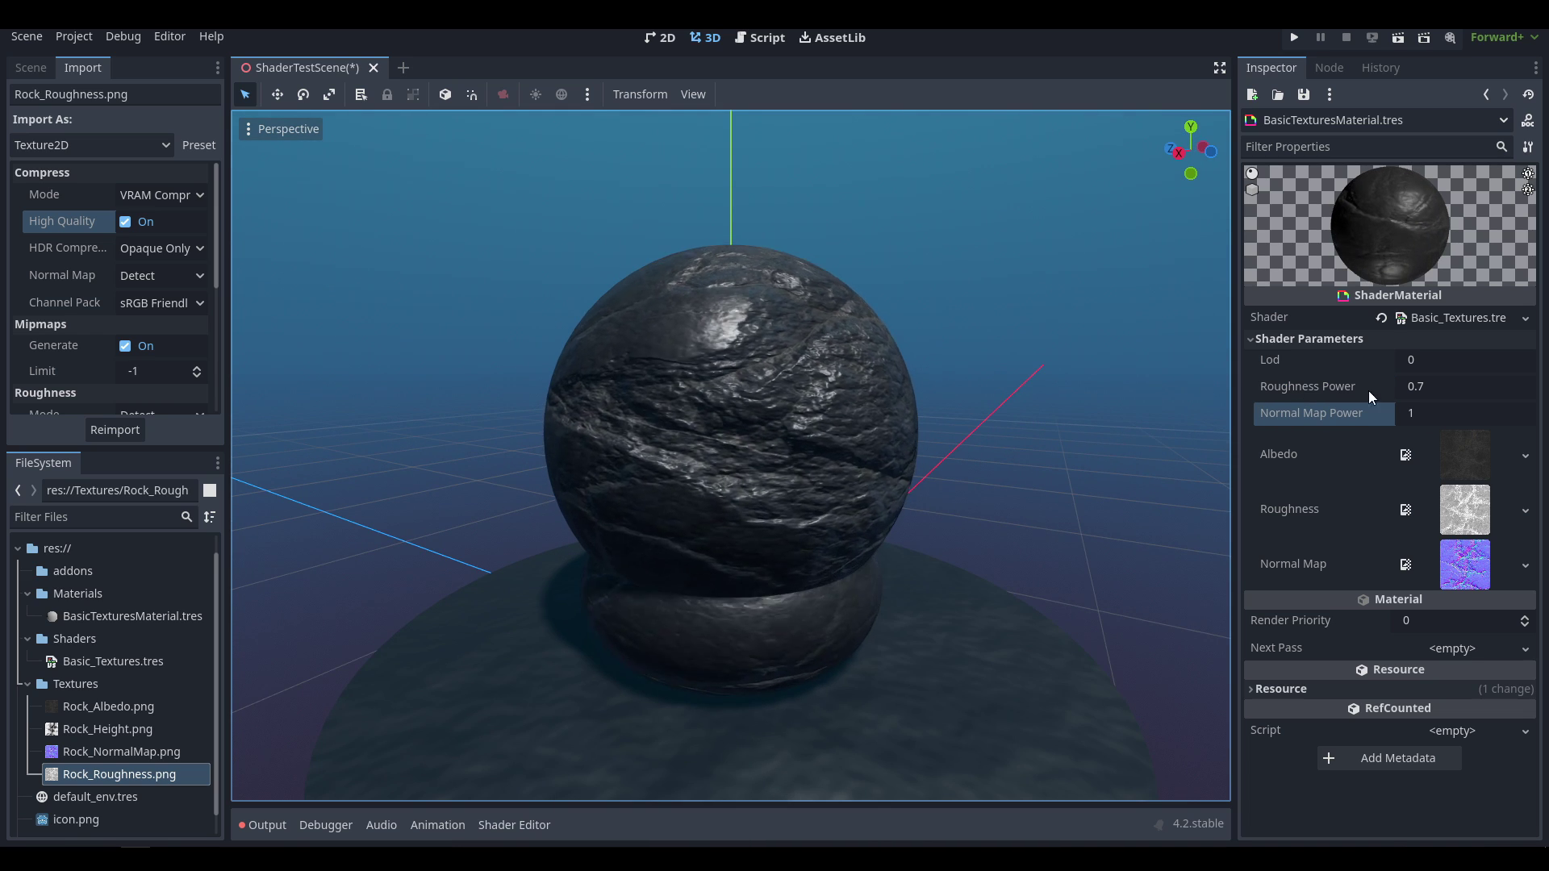
{"action": "mouse_move", "coordinate": [1434, 418]}
{"action": "left_mouse_down"}
{"action": "mouse_move", "coordinate": [1532, 418]}
{"action": "mouse_move", "coordinate": [1300, 419]}
{"action": "mouse_move", "coordinate": [1421, 419]}
{"action": "left_mouse_up"}
{"action": "middle_click_drag", "start_coordinate": [944, 339], "coordinate": [921, 362]}
{"action": "scroll", "coordinate": [823, 396], "scroll_direction": "up", "scroll_amount": 5}
{"action": "scroll", "coordinate": [920, 362], "scroll_direction": "down", "scroll_amount": 3}
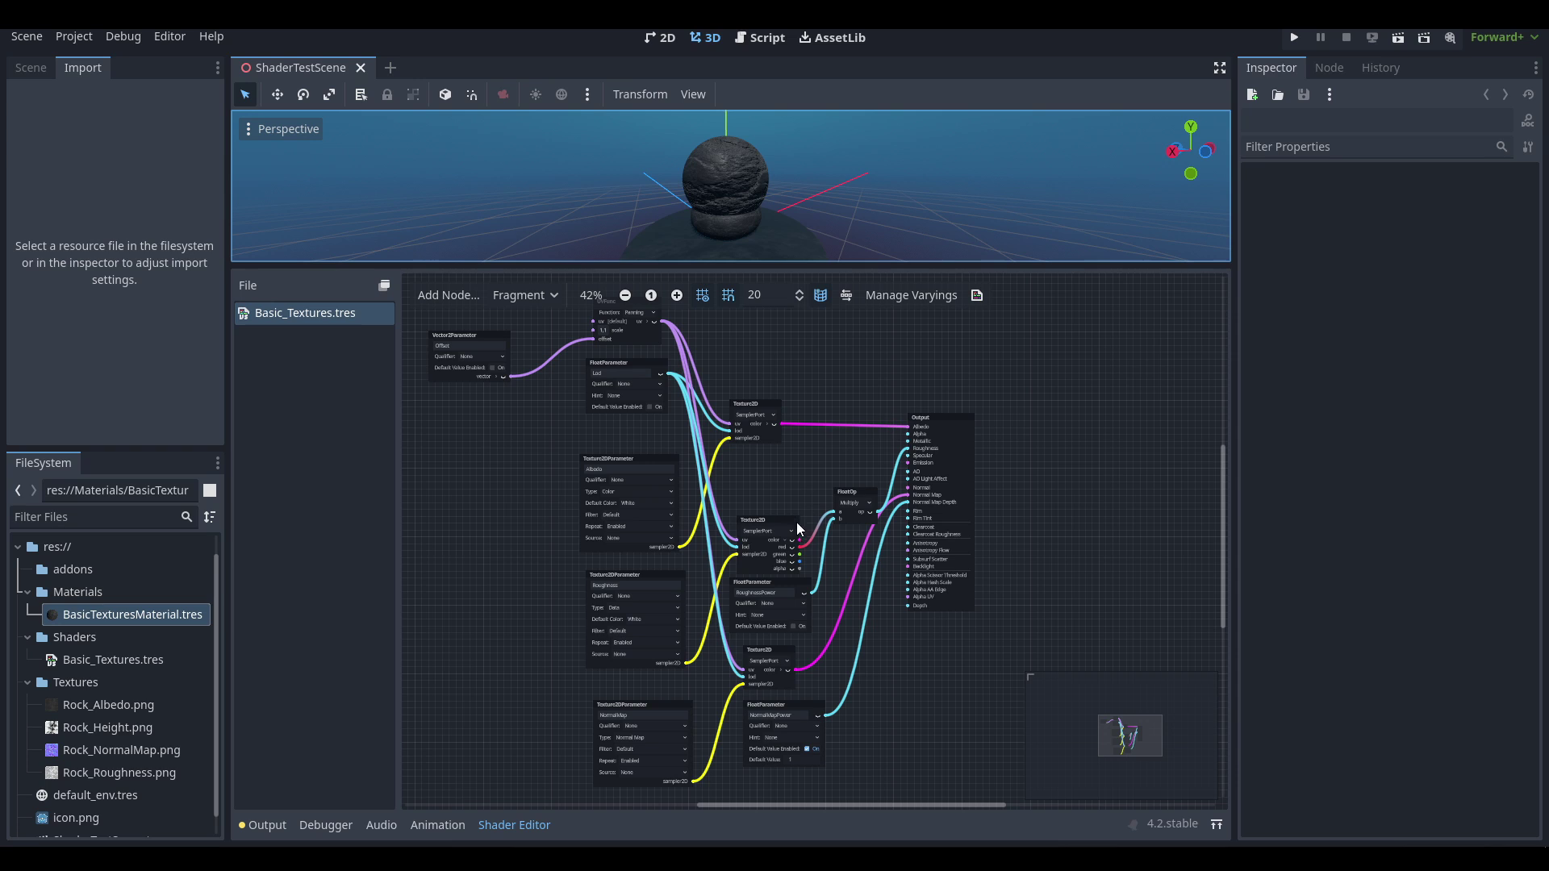
Set the Lod FloatParameter's hint to Range+Step with a step of 1.
{"action": "left_click", "coordinate": [630, 369]}
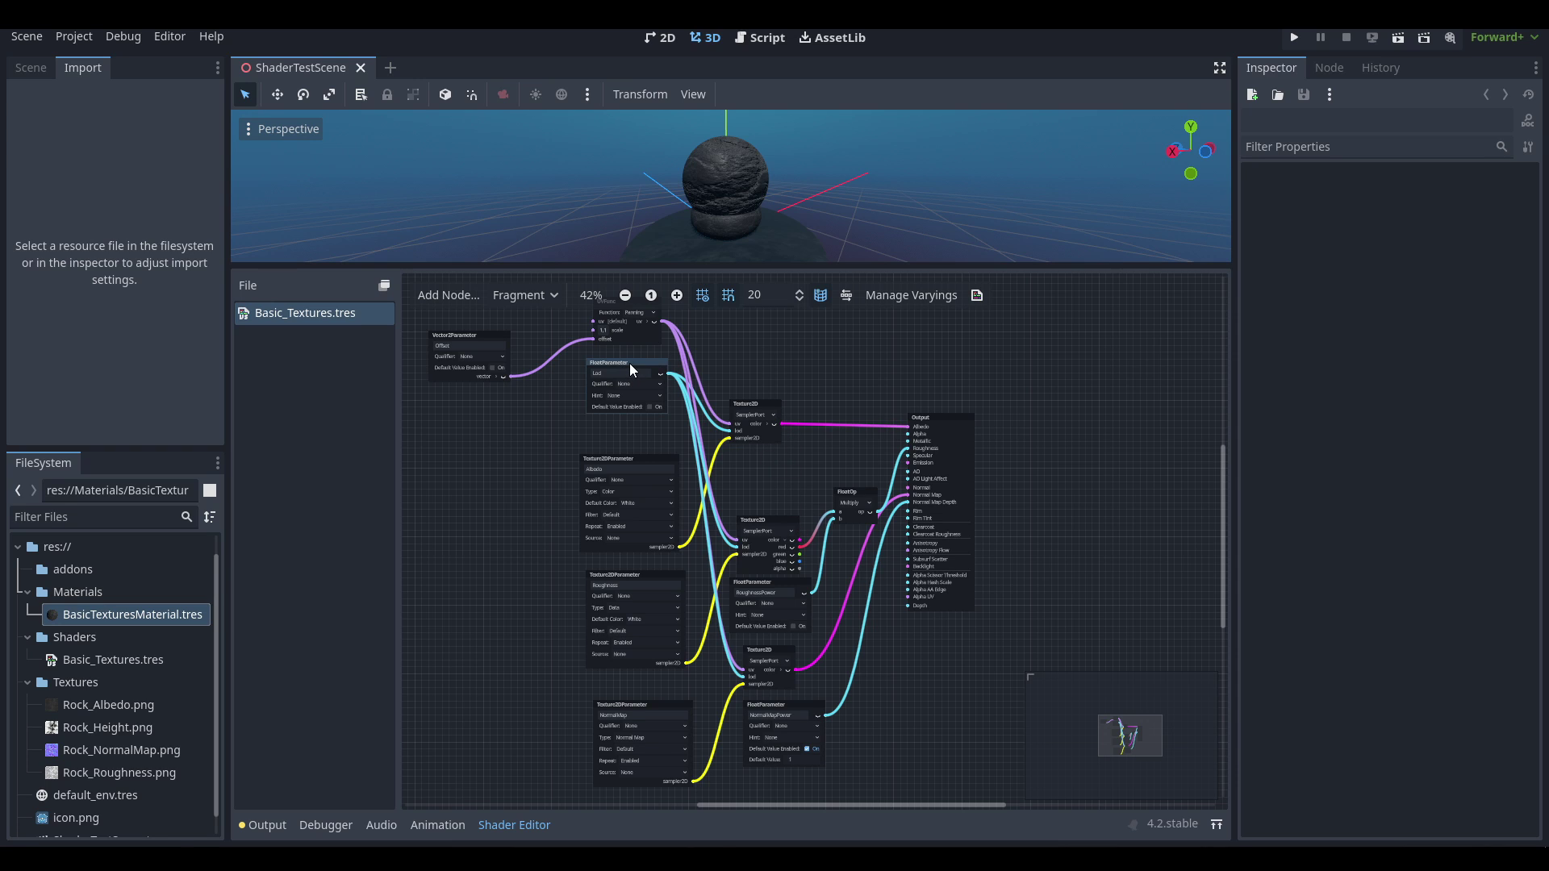
{"action": "scroll", "coordinate": [631, 399], "scroll_direction": "up", "scroll_amount": 4}
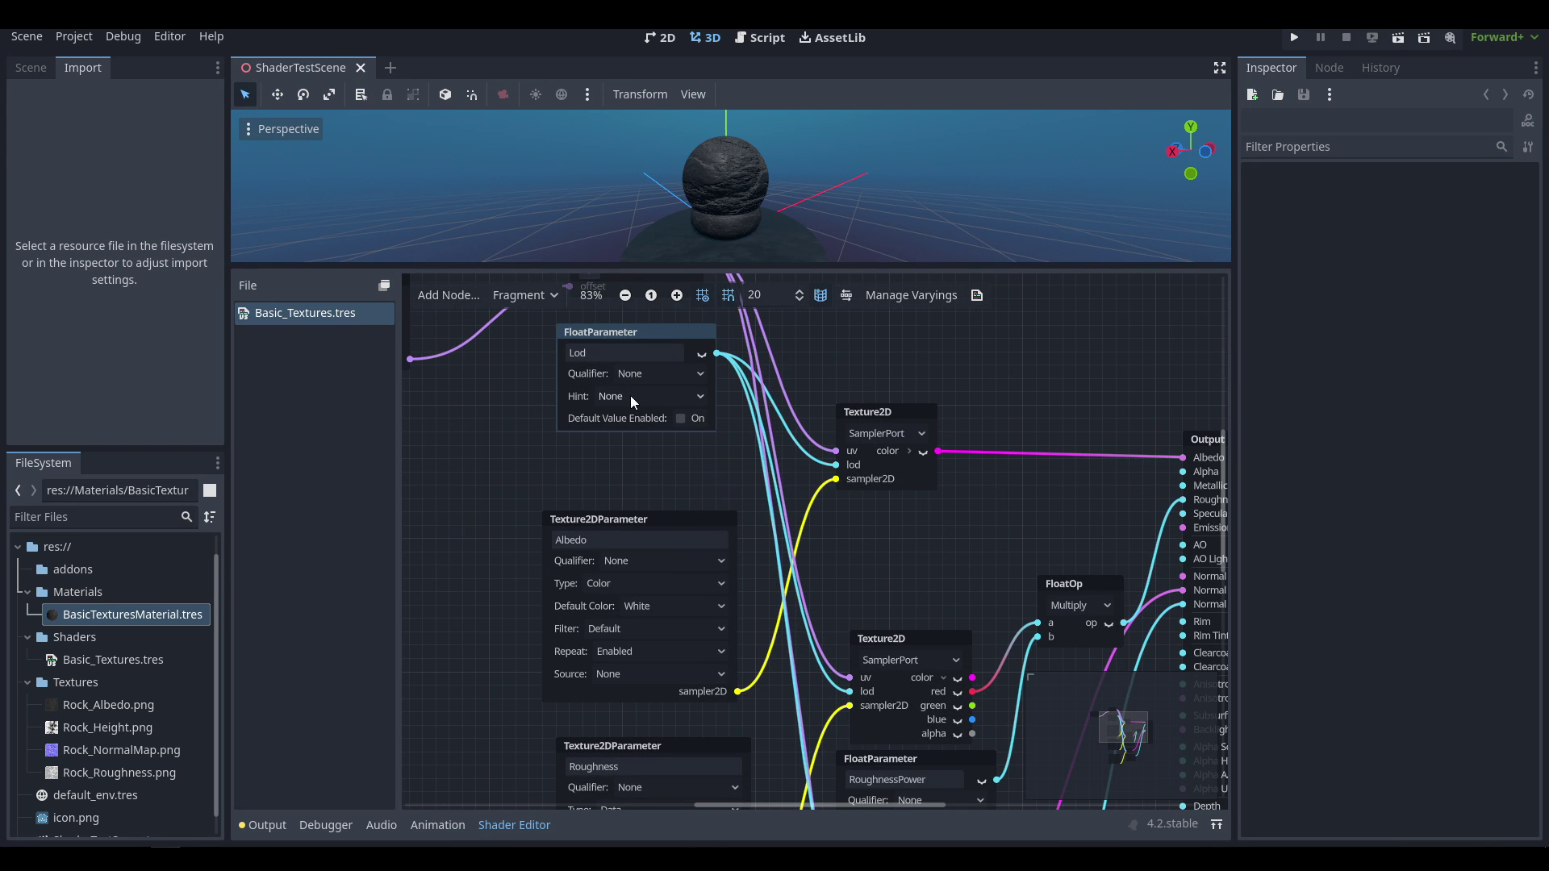
{"action": "middle_click_drag", "start_coordinate": [608, 445], "coordinate": [642, 506]}
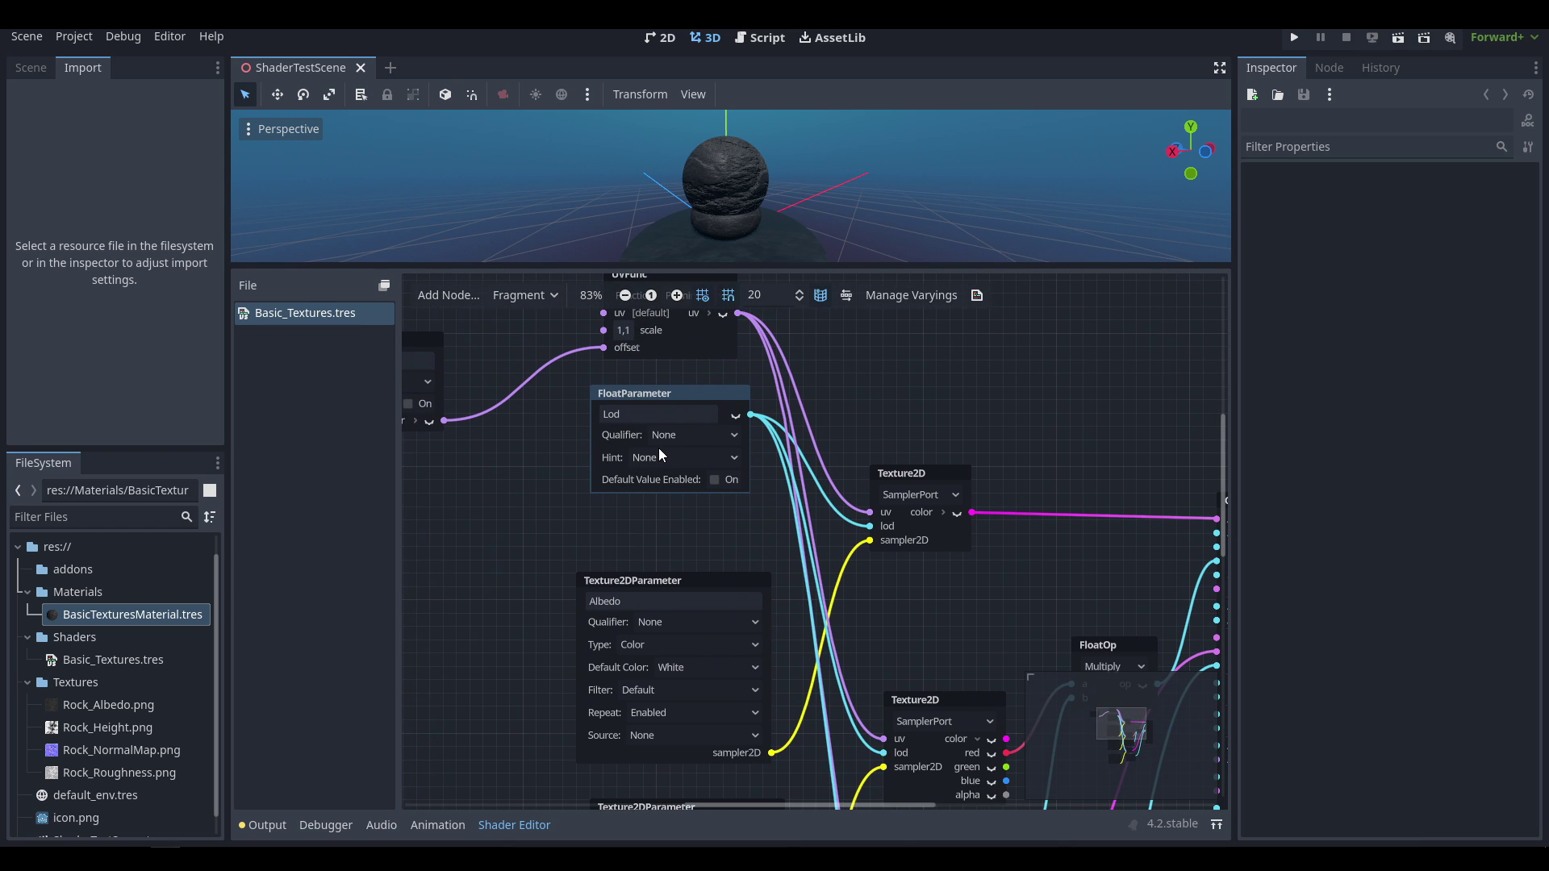
{"action": "scroll", "coordinate": [660, 450], "scroll_direction": "down", "scroll_amount": 5}
{"action": "scroll", "coordinate": [721, 386], "scroll_direction": "up", "scroll_amount": 3}
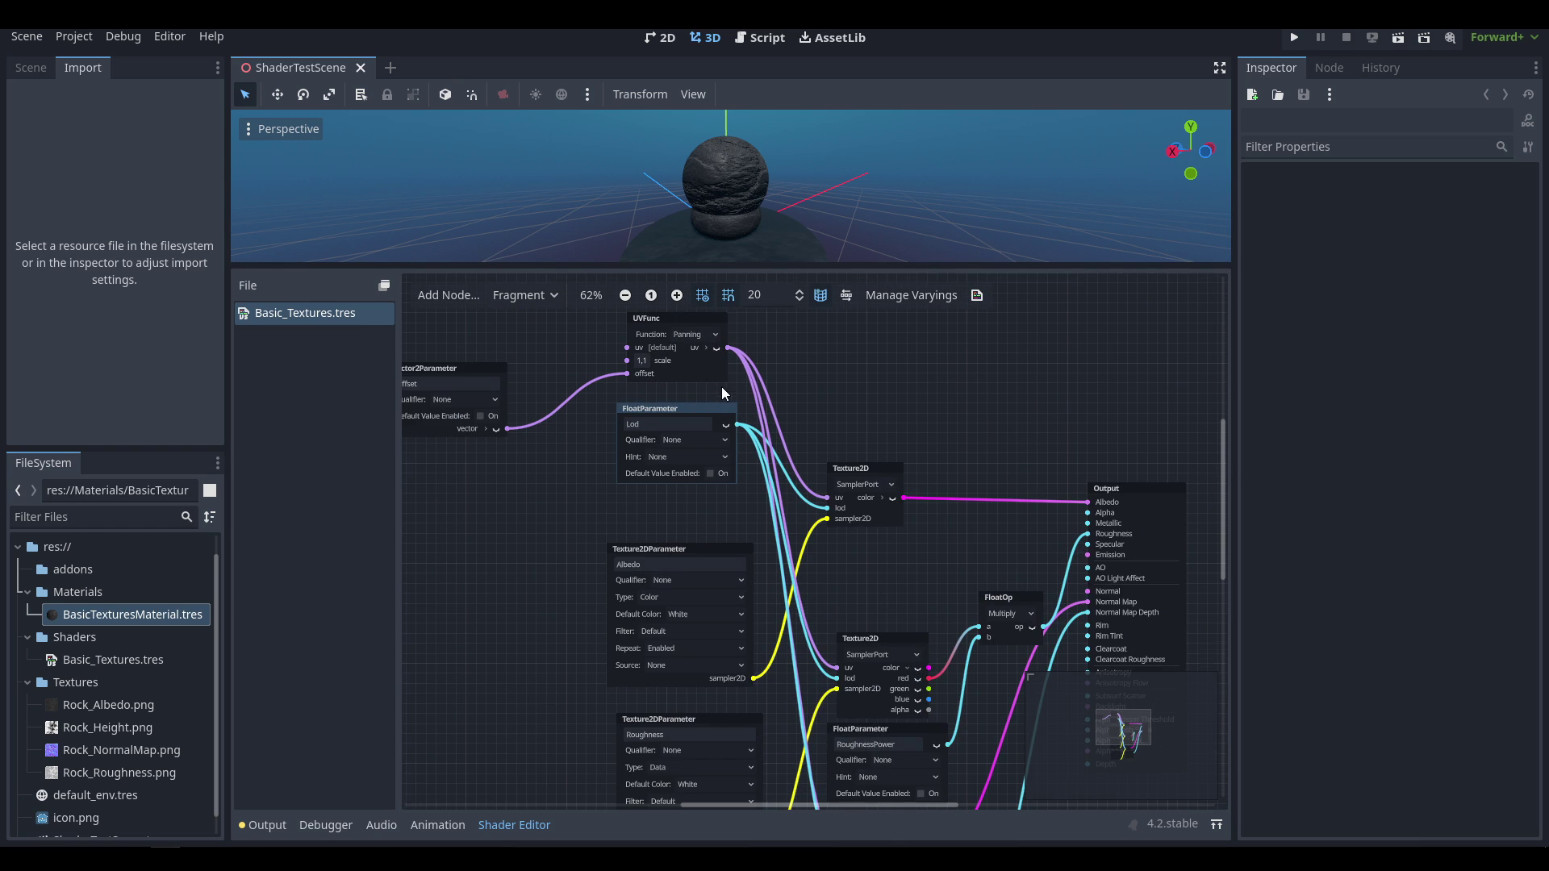
{"action": "scroll", "coordinate": [709, 409], "scroll_direction": "up", "scroll_amount": 2}
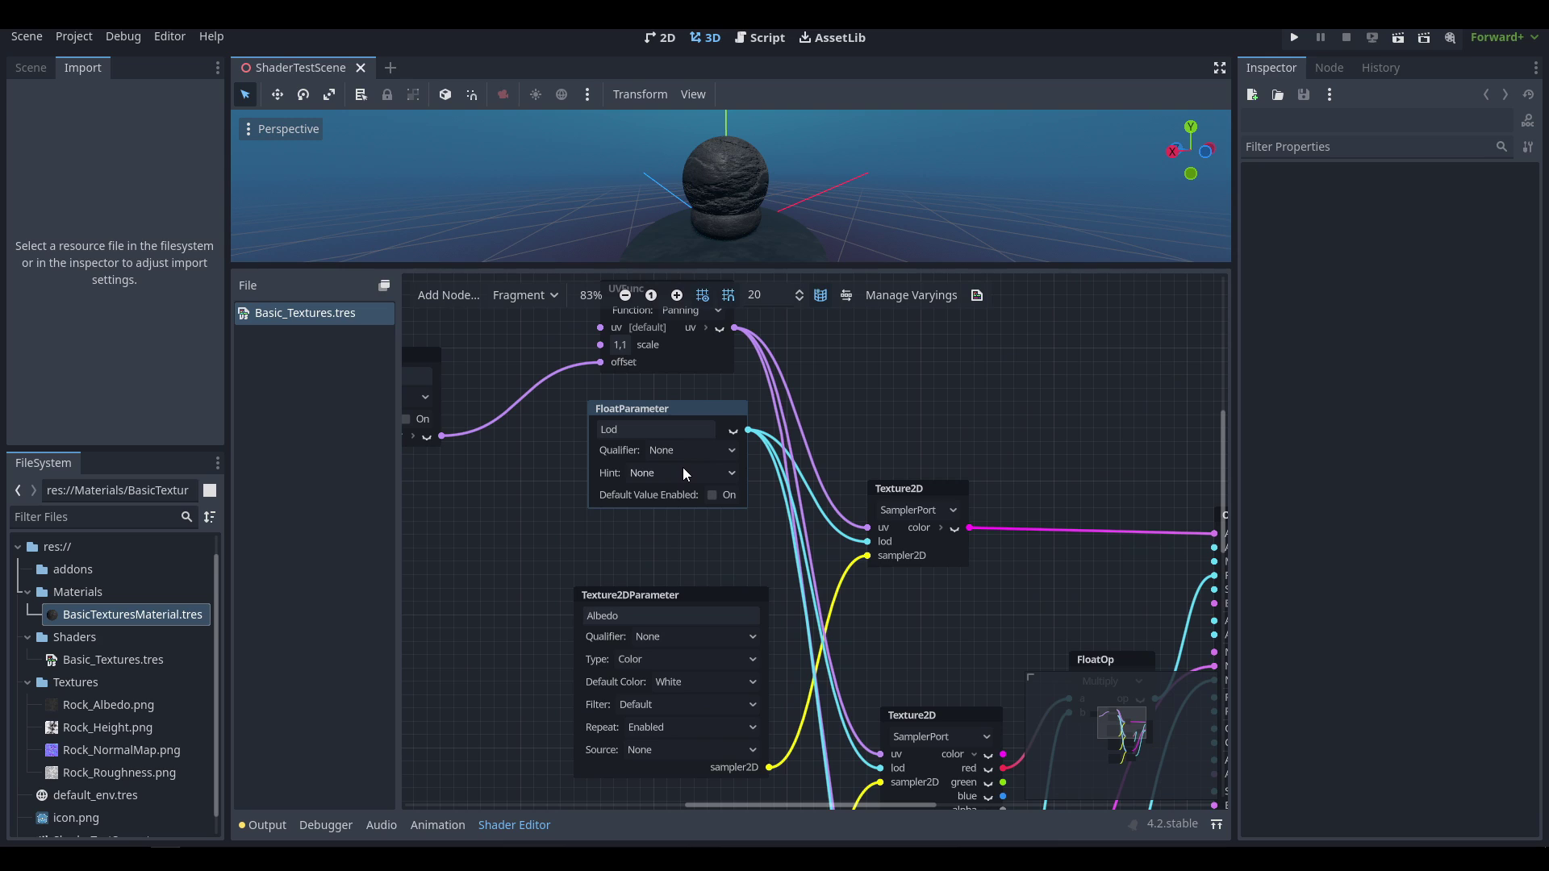
{"action": "left_click", "coordinate": [686, 472]}
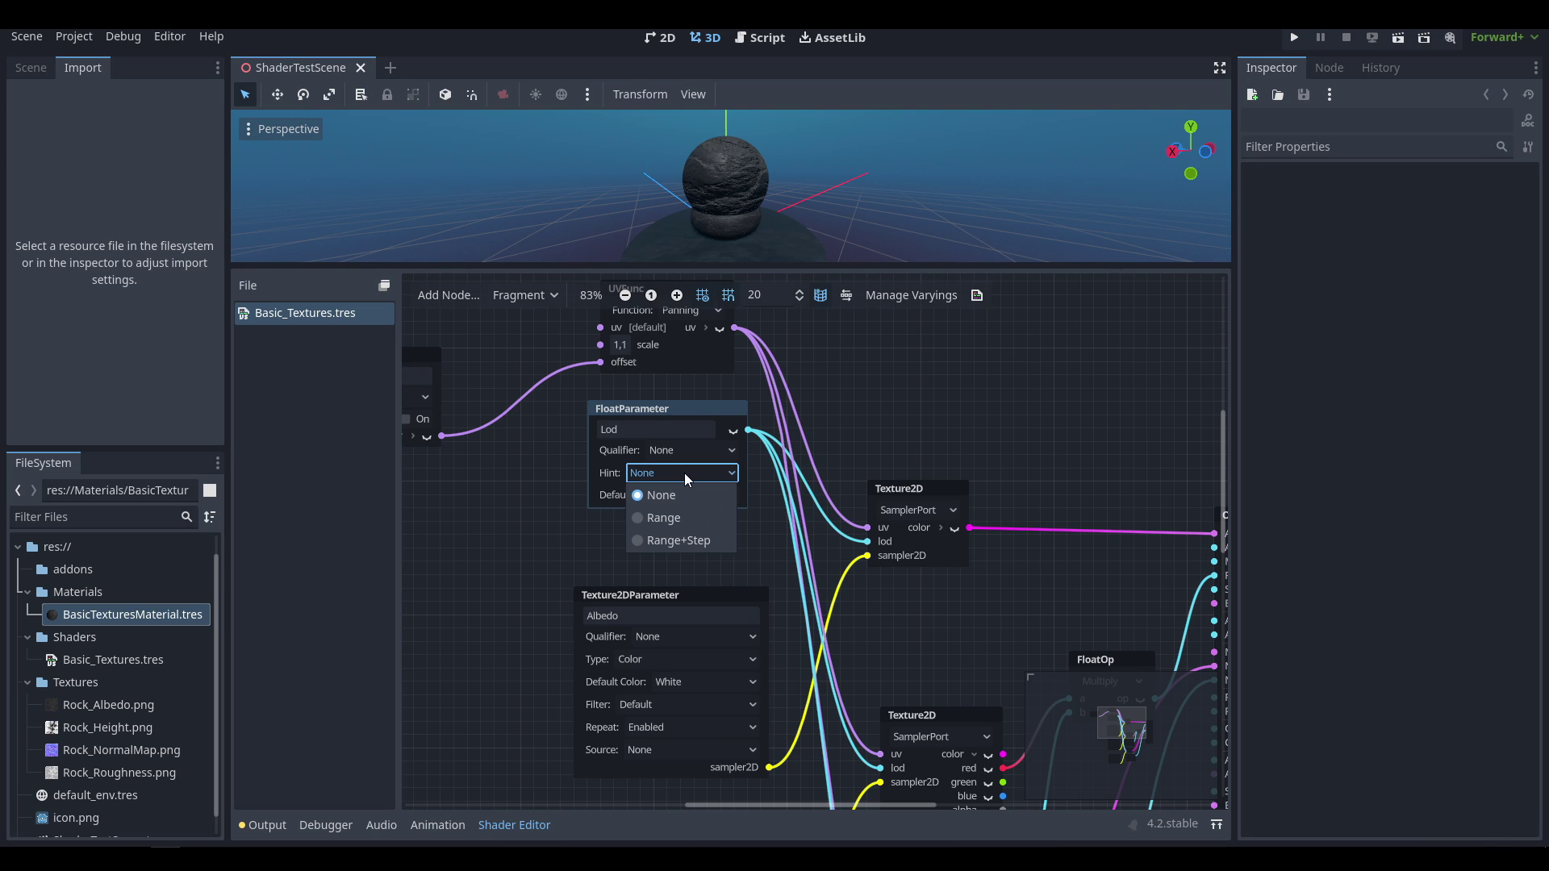
{"action": "left_click", "coordinate": [674, 513]}
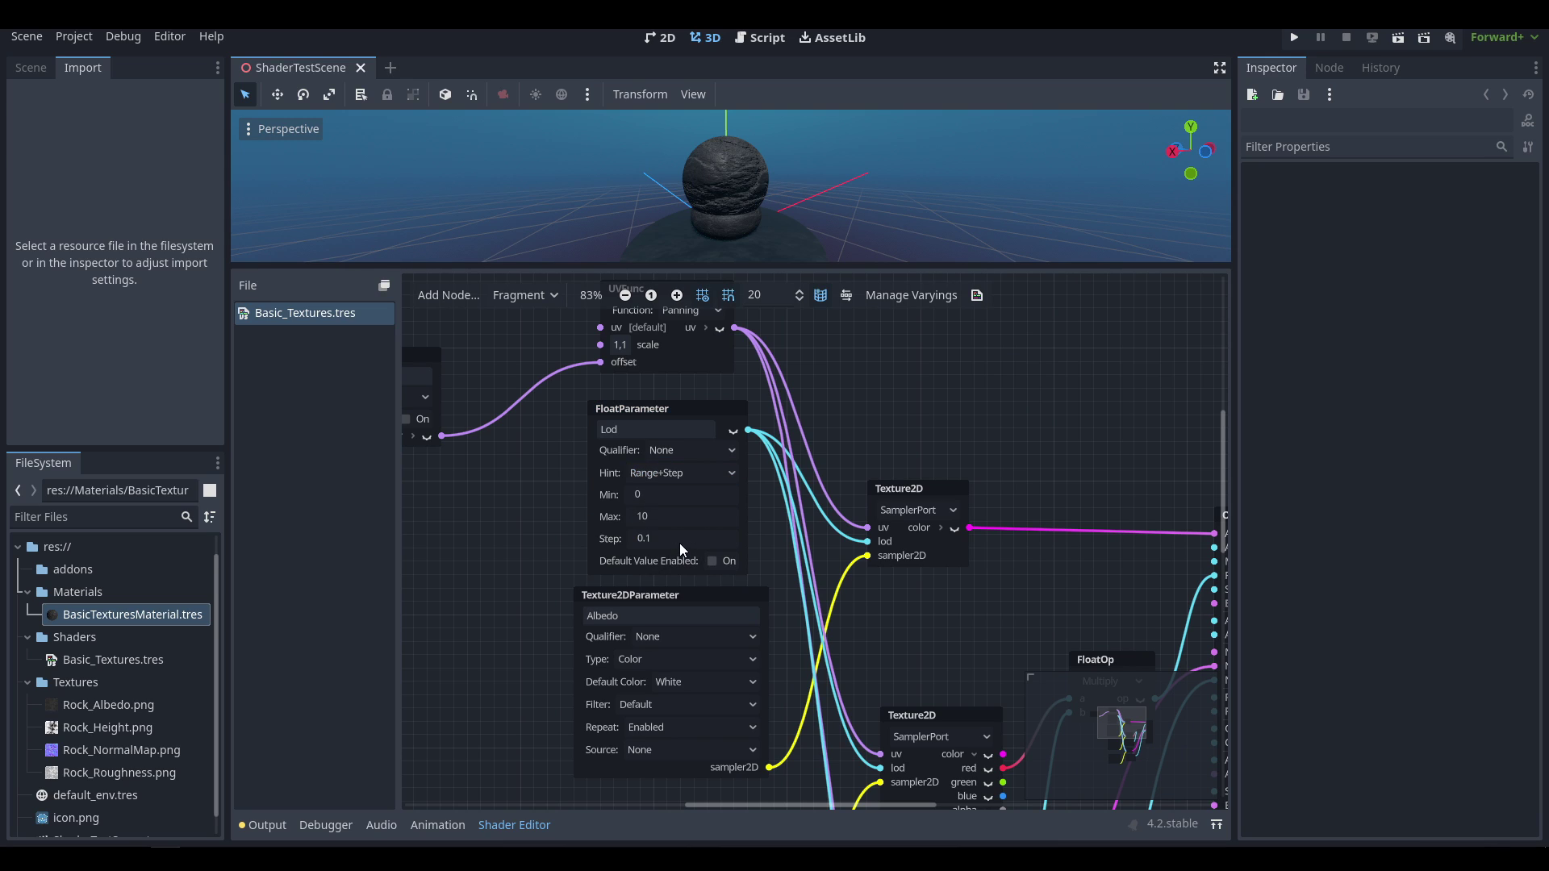
{"action": "left_click", "coordinate": [680, 541]}
{"action": "type", "text": "1"}
{"action": "key", "text": "Return"}
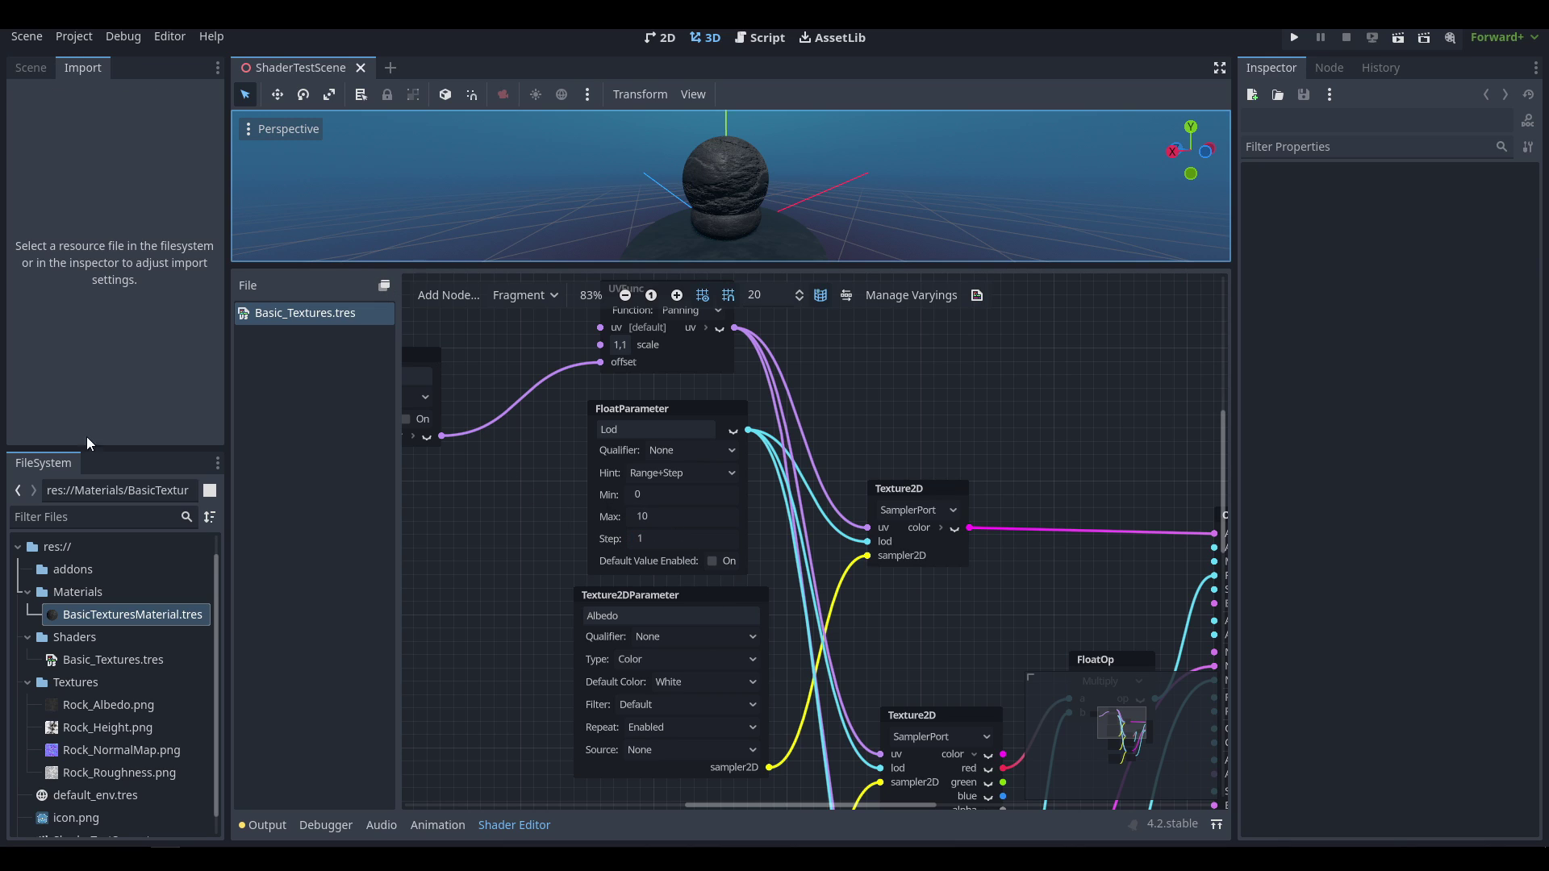
Open BasicTexturesMaterial.tres for editing and raise its Lod in stages up to 10 to test the texture detail.
{"action": "left_click", "coordinate": [129, 615]}
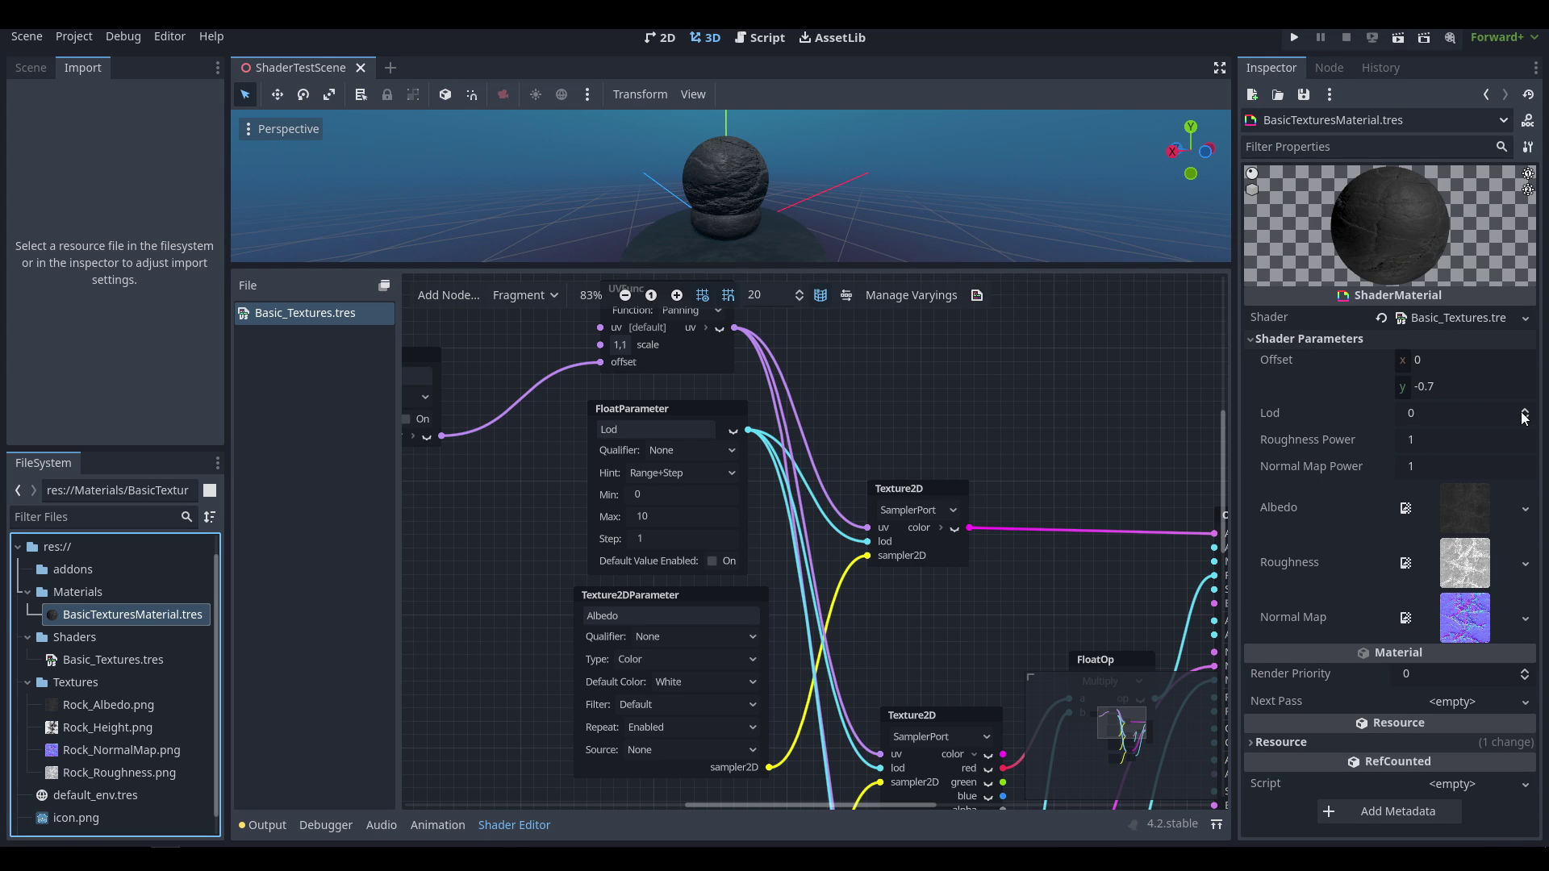
{"action": "left_click", "coordinate": [1525, 412]}
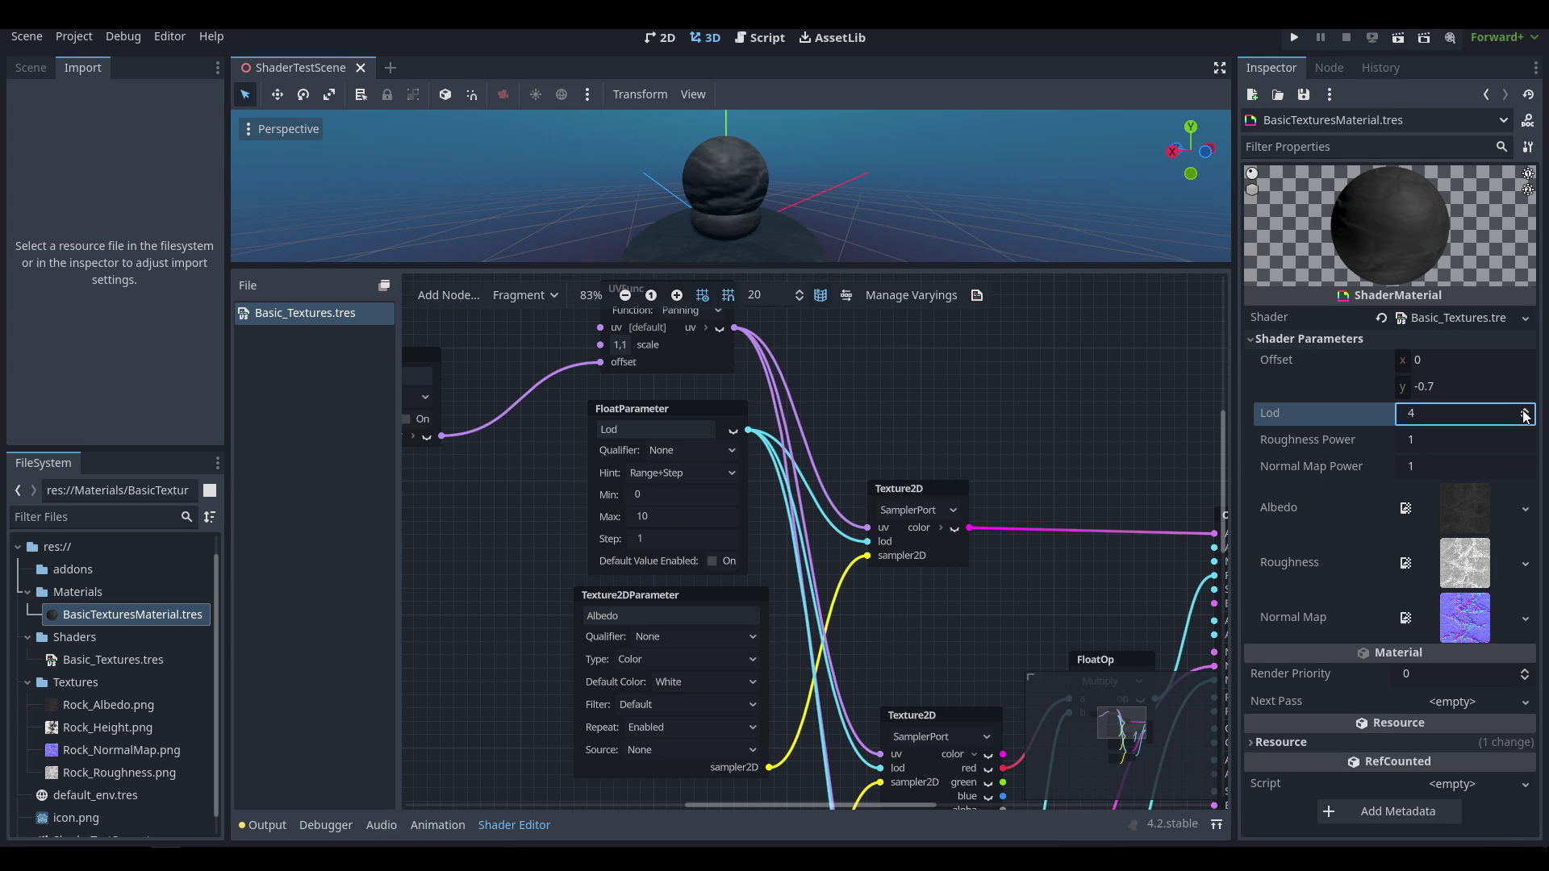
{"action": "left_click_drag", "start_coordinate": [1525, 414], "coordinate": [1529, 424]}
{"action": "left_click", "coordinate": [1468, 418]}
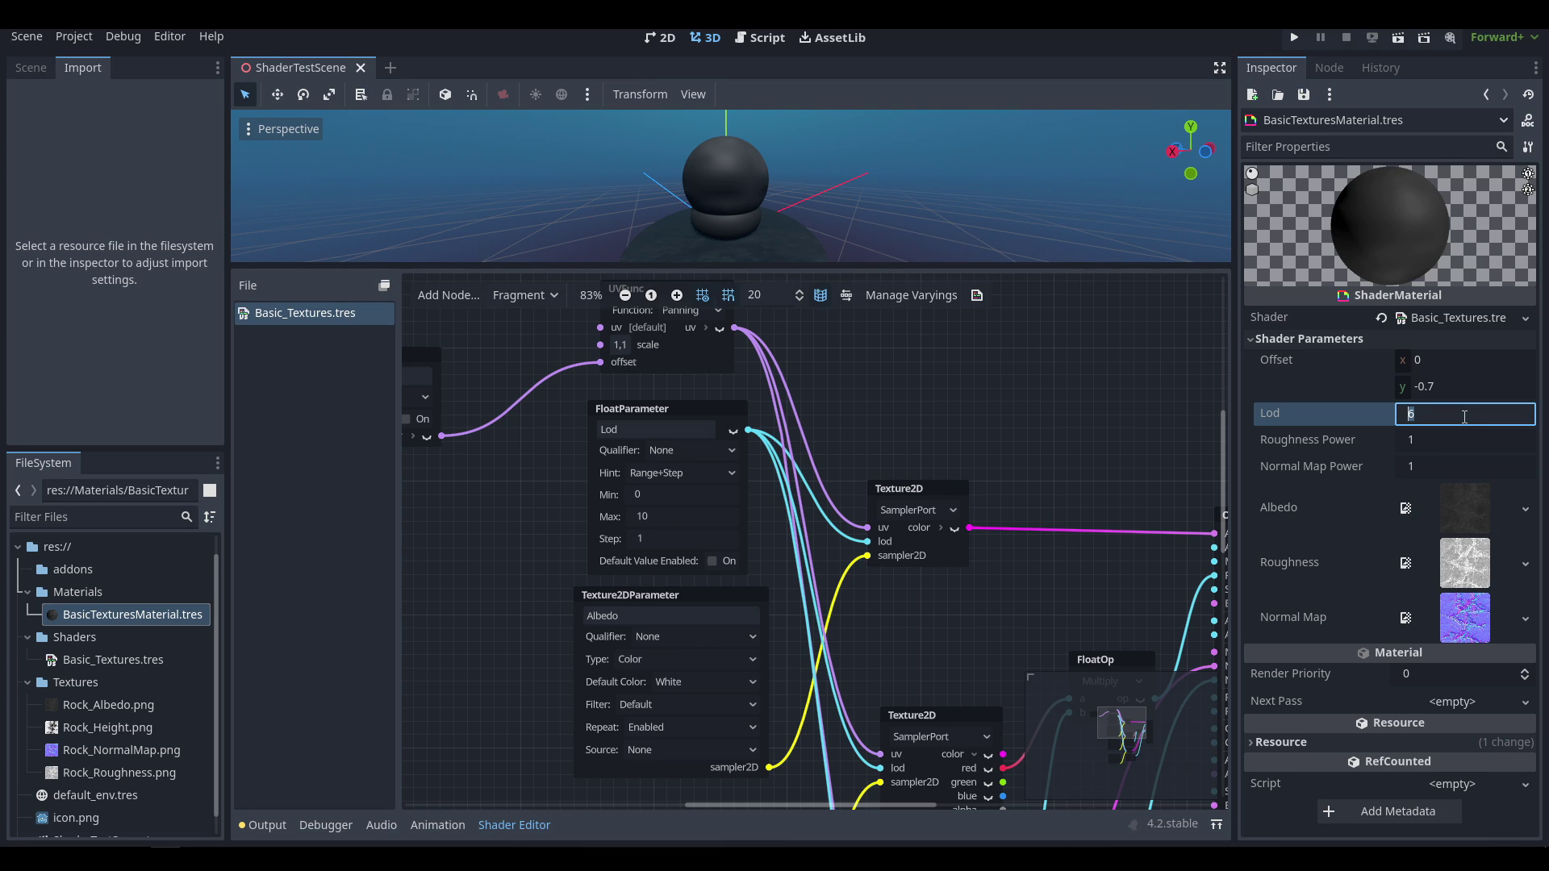
{"action": "type", "text": "10"}
{"action": "key", "text": "Return"}
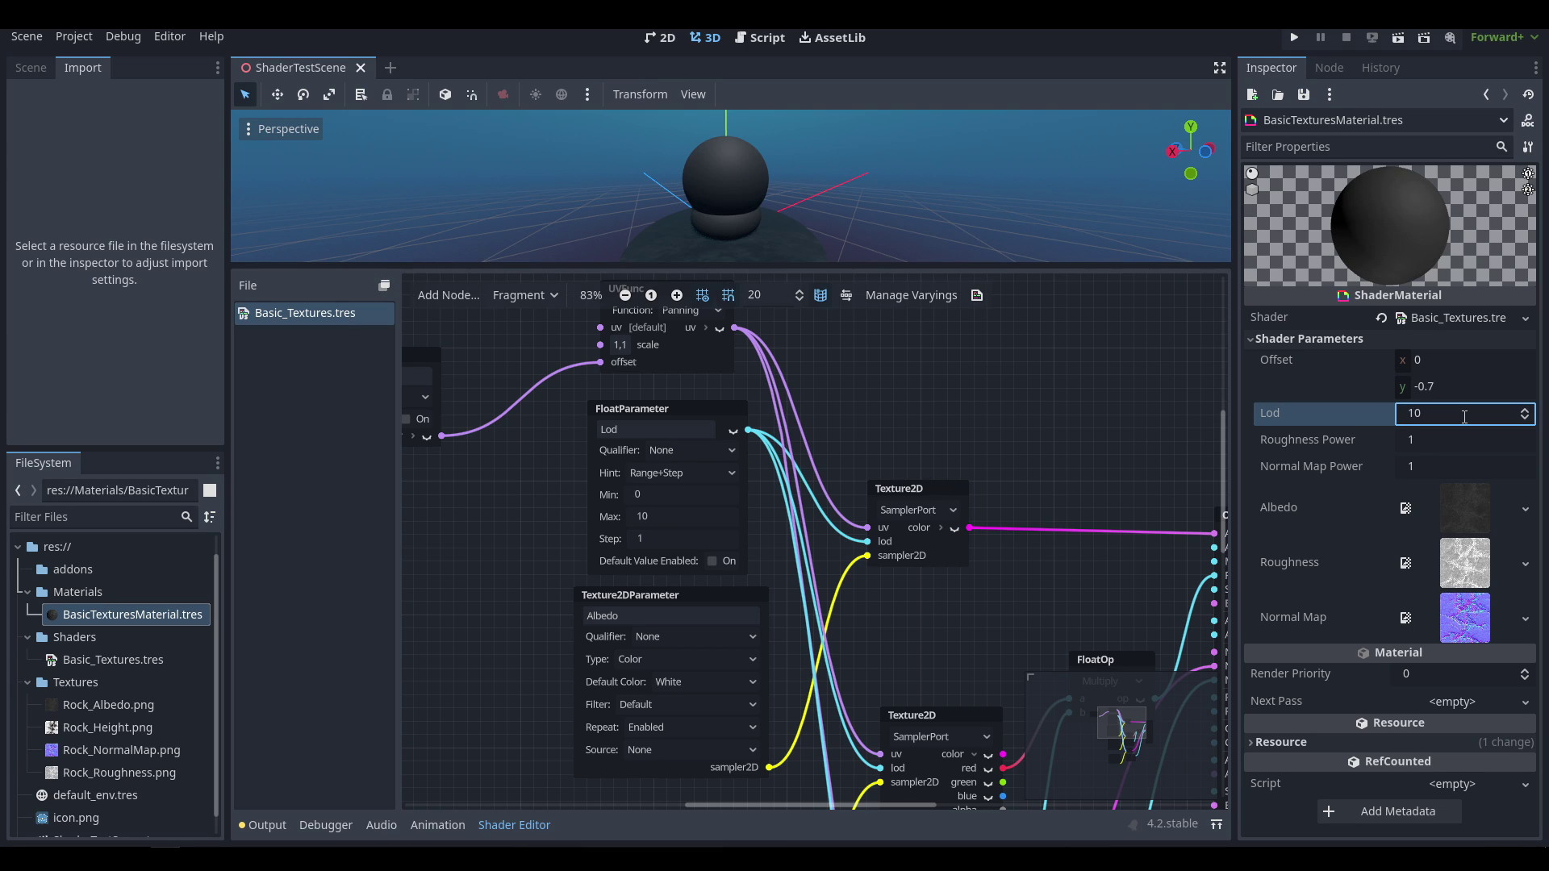
Set the material's Lod to 0 and enlarge the 3D viewport above the shader graph.
{"action": "left_click", "coordinate": [1464, 417]}
{"action": "type", "text": "0"}
{"action": "key", "text": "Return"}
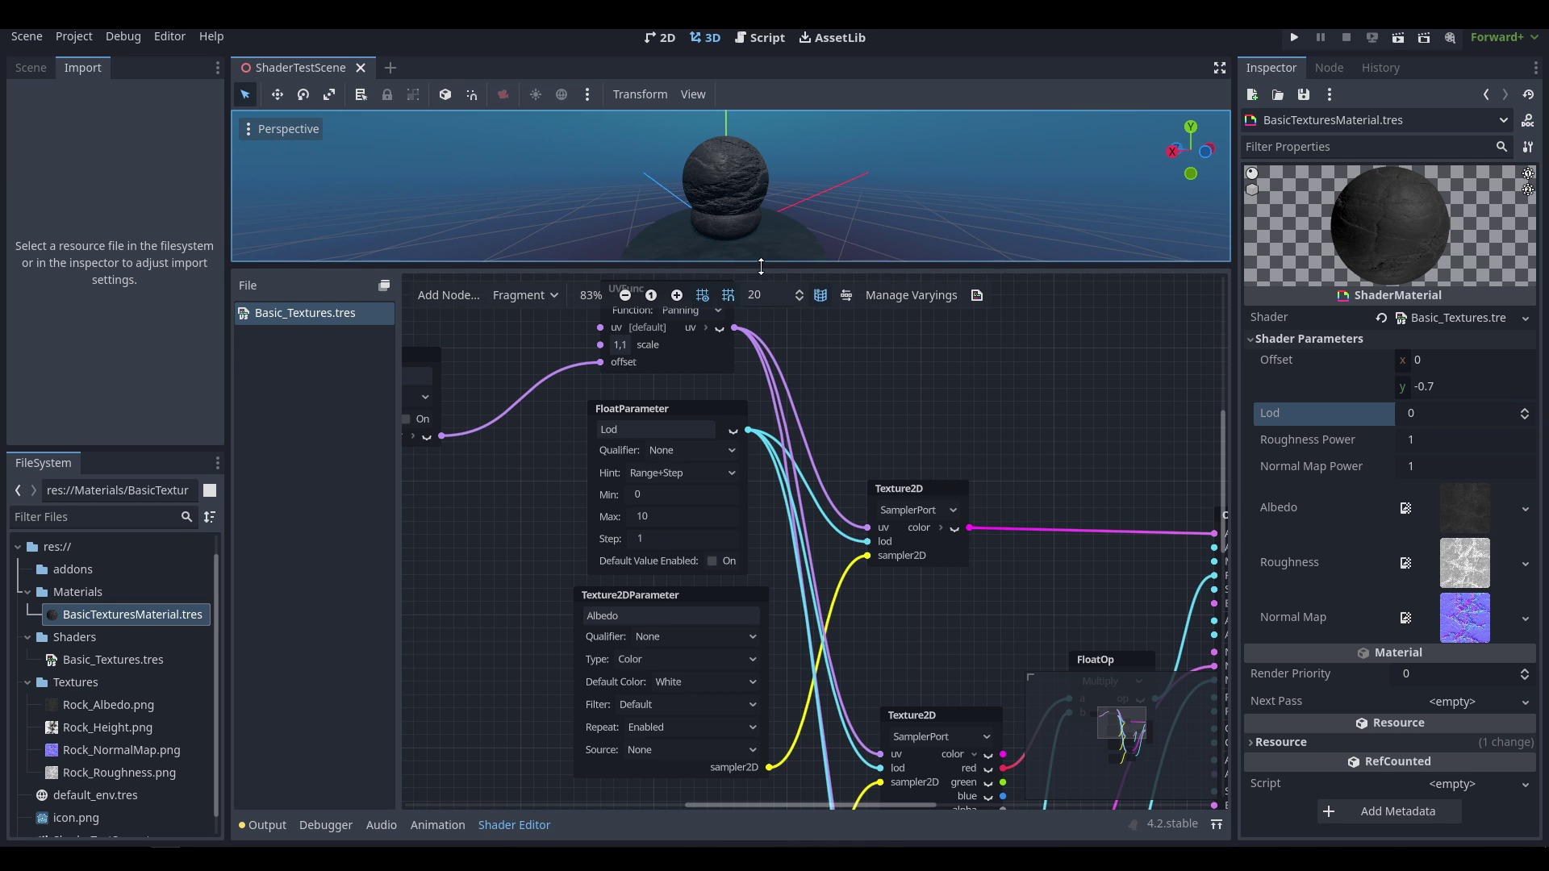
{"action": "left_click_drag", "start_coordinate": [761, 266], "coordinate": [799, 386]}
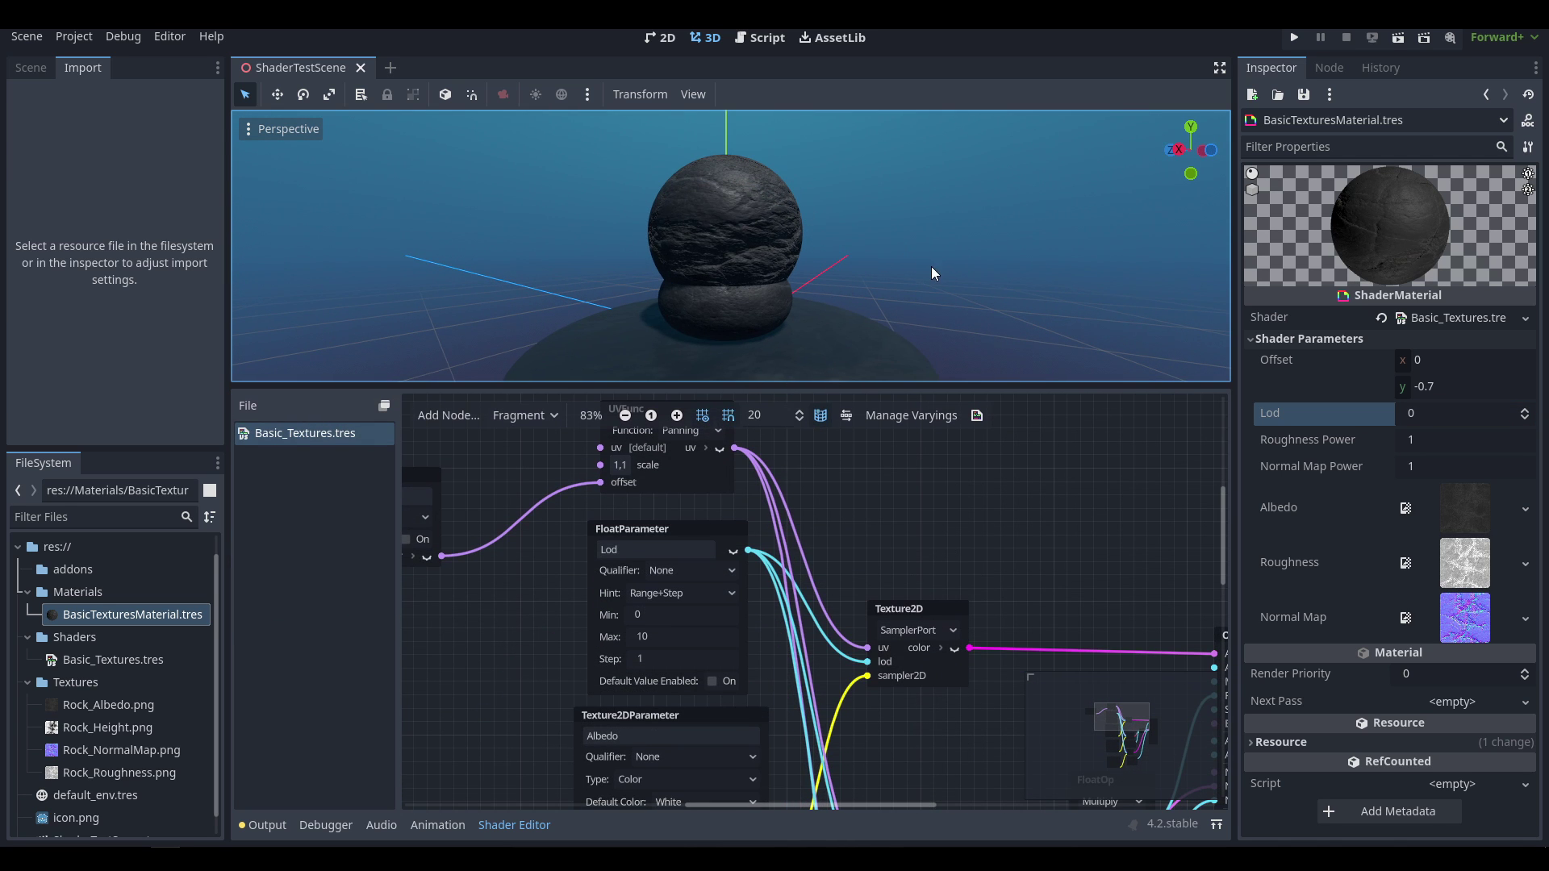